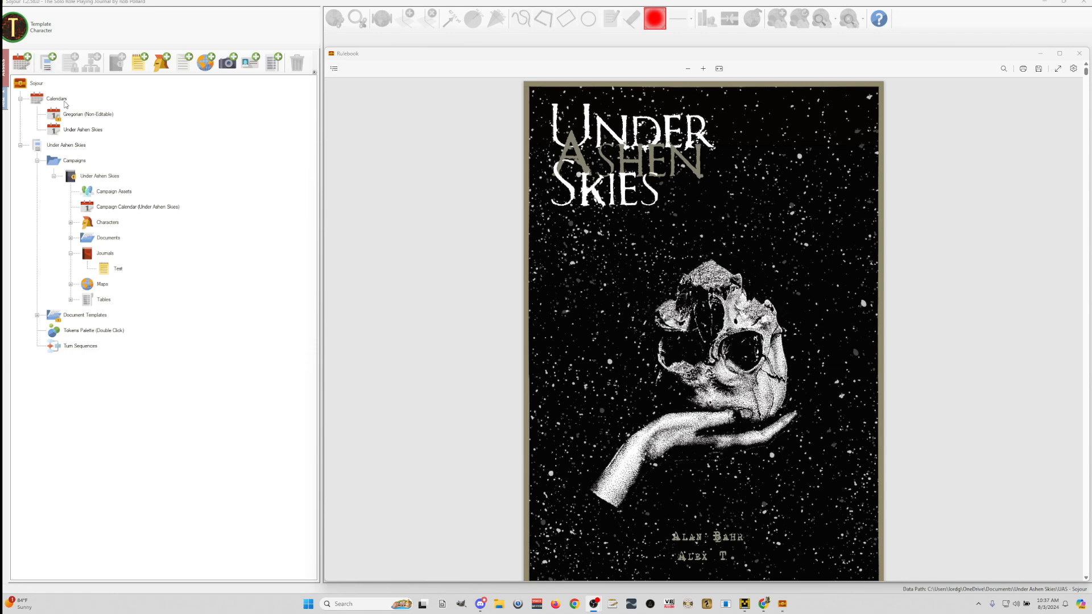
- Open the Under Ashen Skies calendar definition for editing, list its months under Year, and enlarge the dialog to fit them
click(109, 117)
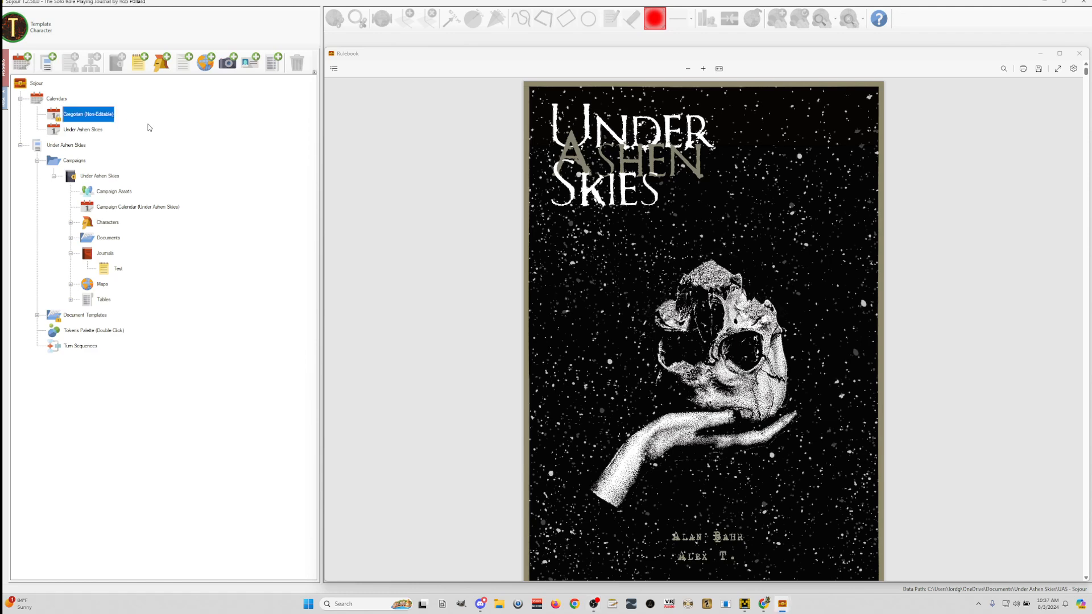
click(83, 131)
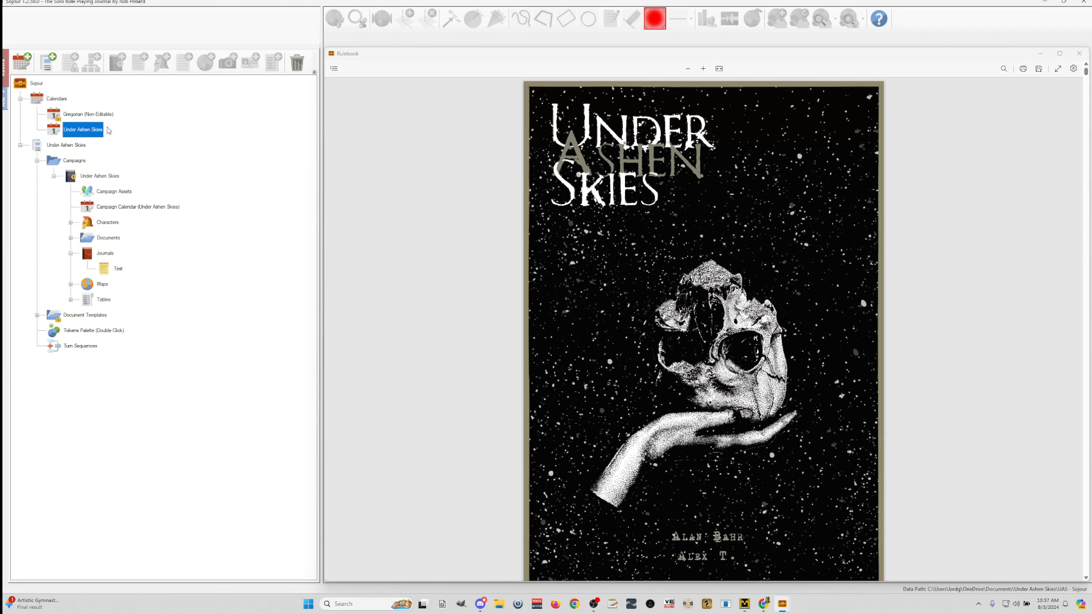
double_click(106, 131)
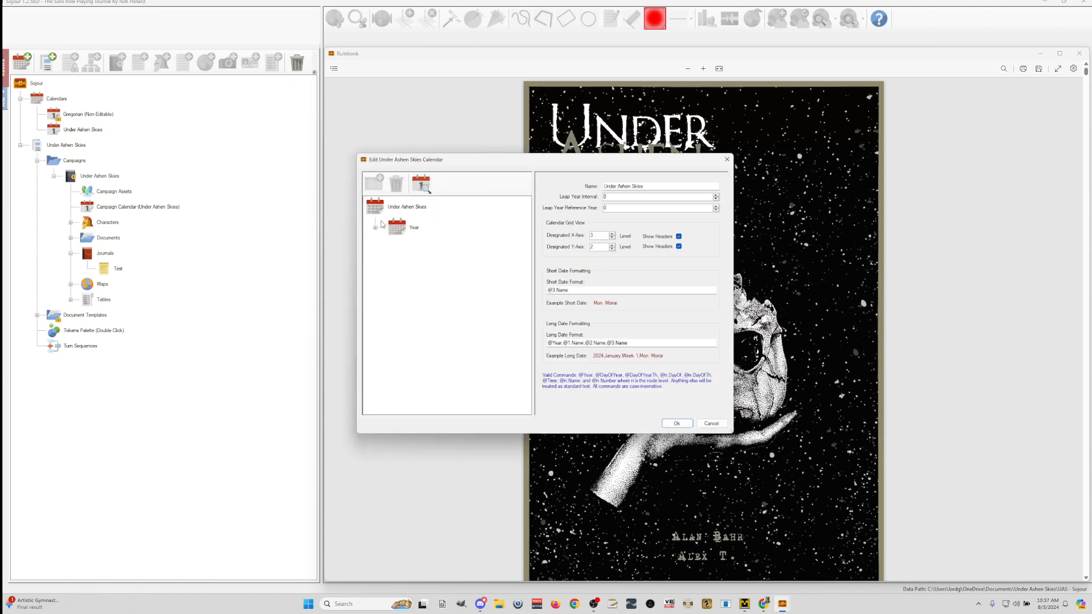
click(375, 227)
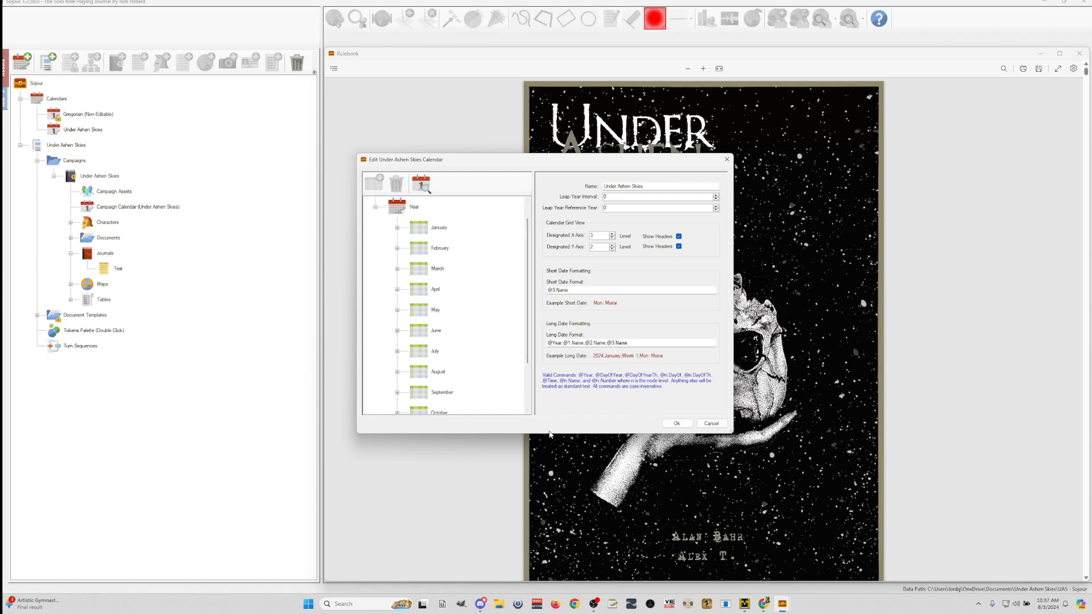
drag(548, 435, 545, 529)
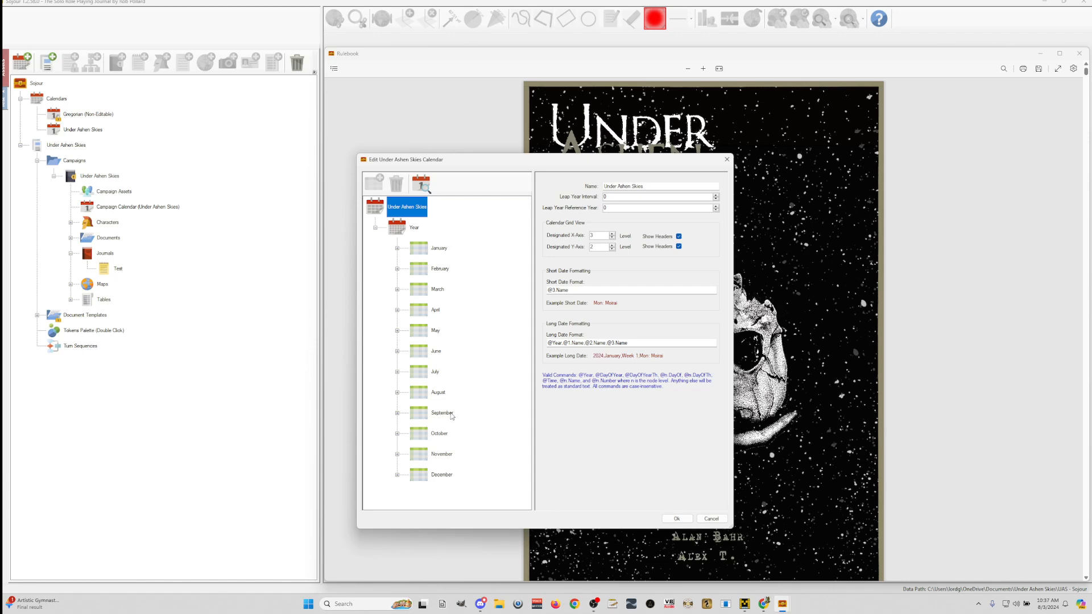
- Inspect the named days in Week 1 of January, viewing the settings of the Monday and Tuesday entries
click(397, 249)
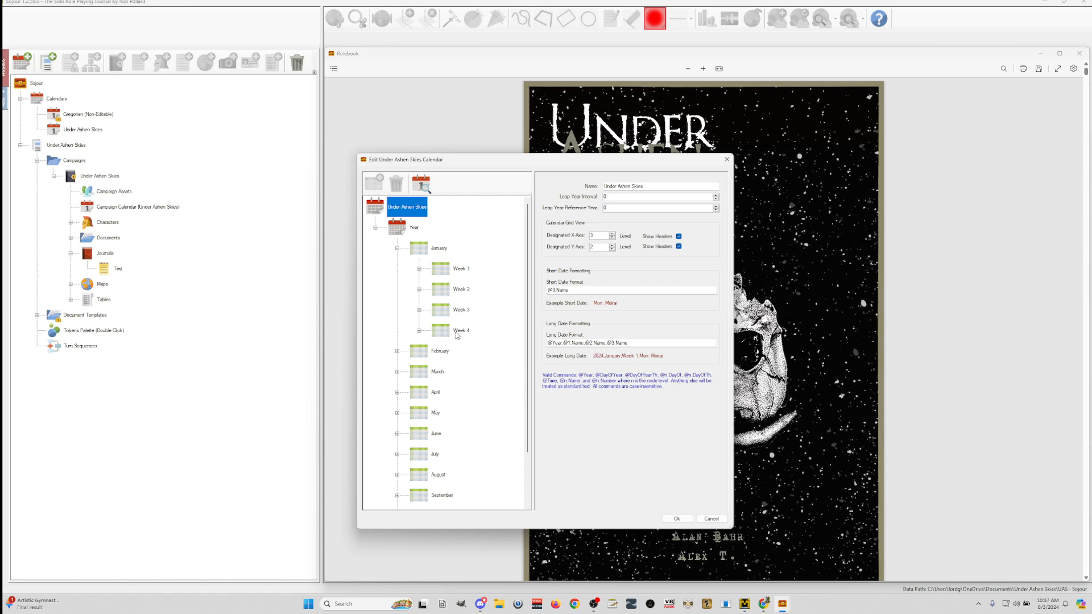
click(419, 269)
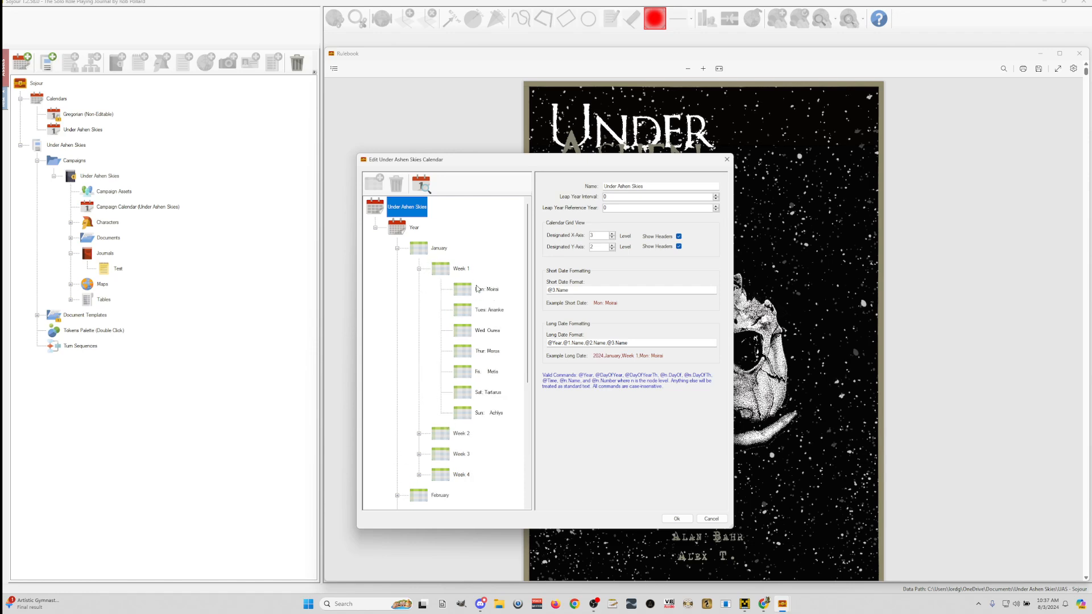
click(481, 292)
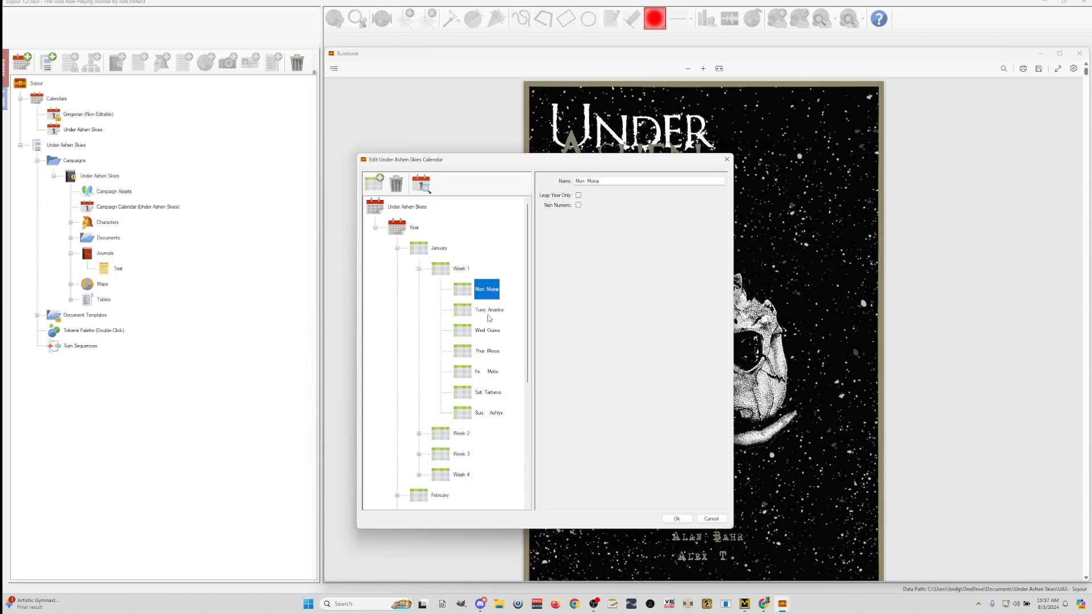
click(488, 311)
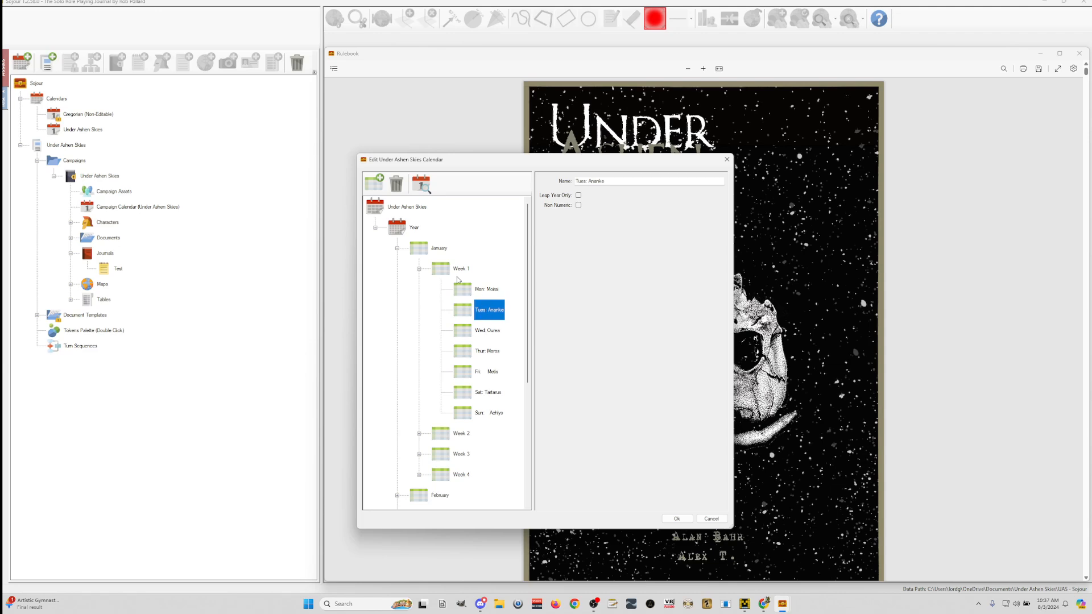
- Examine the day entries in Week 4 of January, and collapse the month again
click(419, 269)
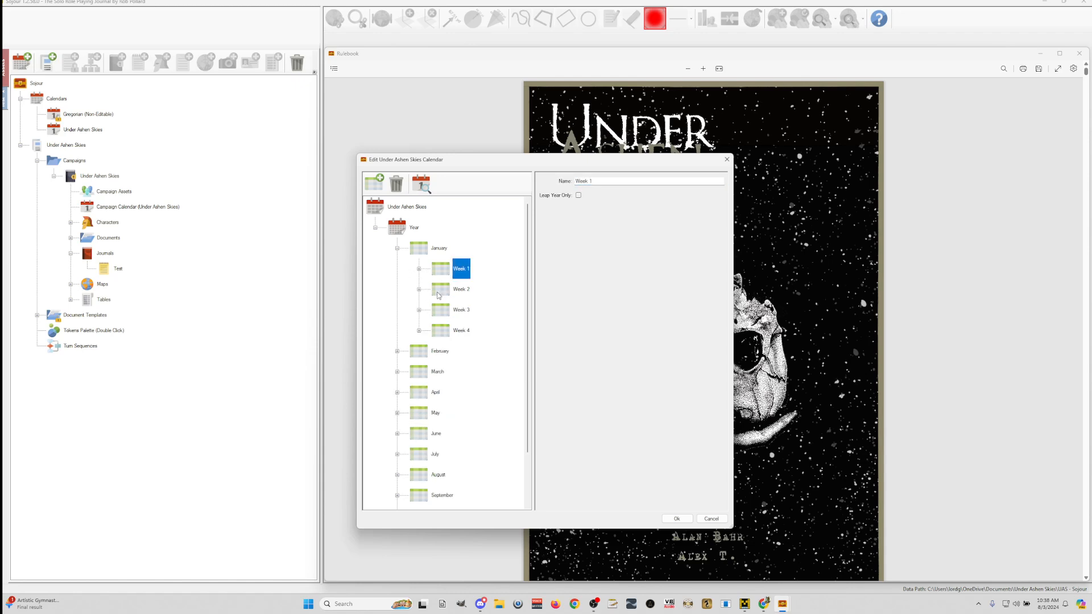
click(419, 331)
click(483, 353)
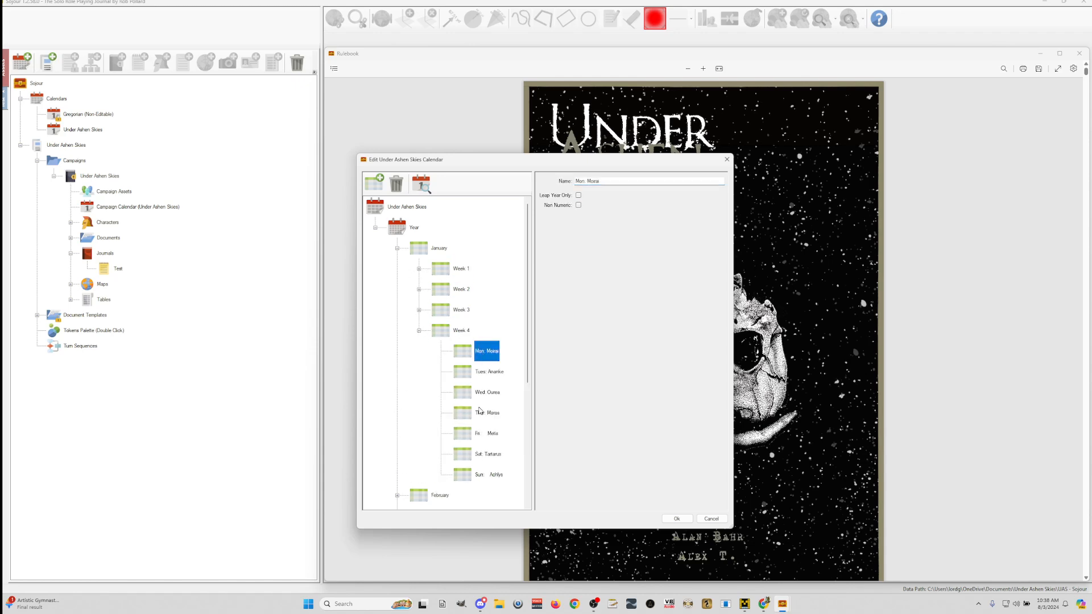
click(419, 331)
click(397, 248)
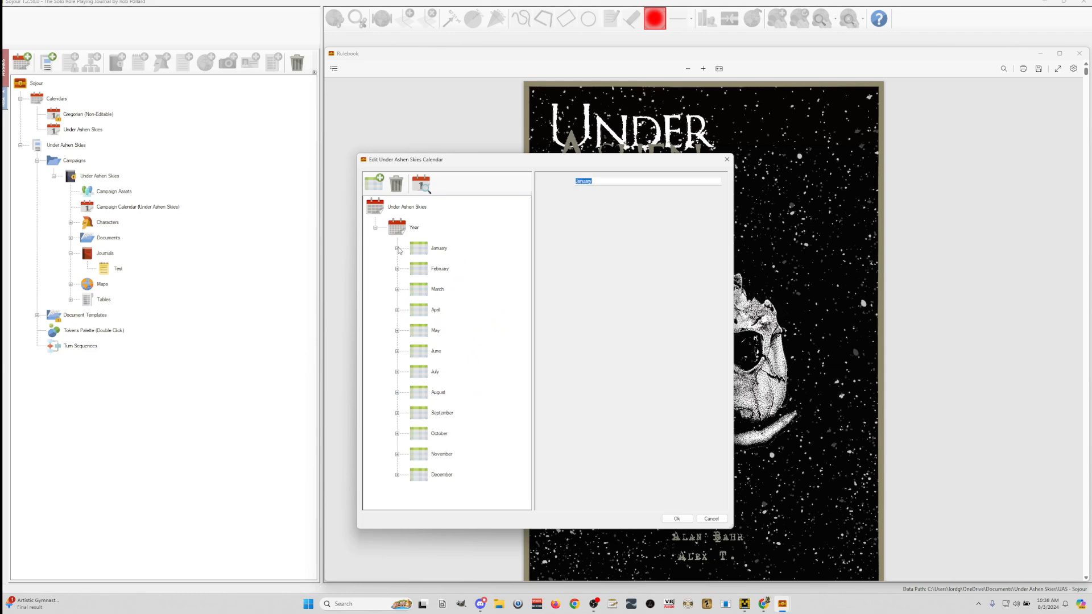
- Check the weeks of February and the days of its Week 1, and close the calendar definition without saving
click(397, 268)
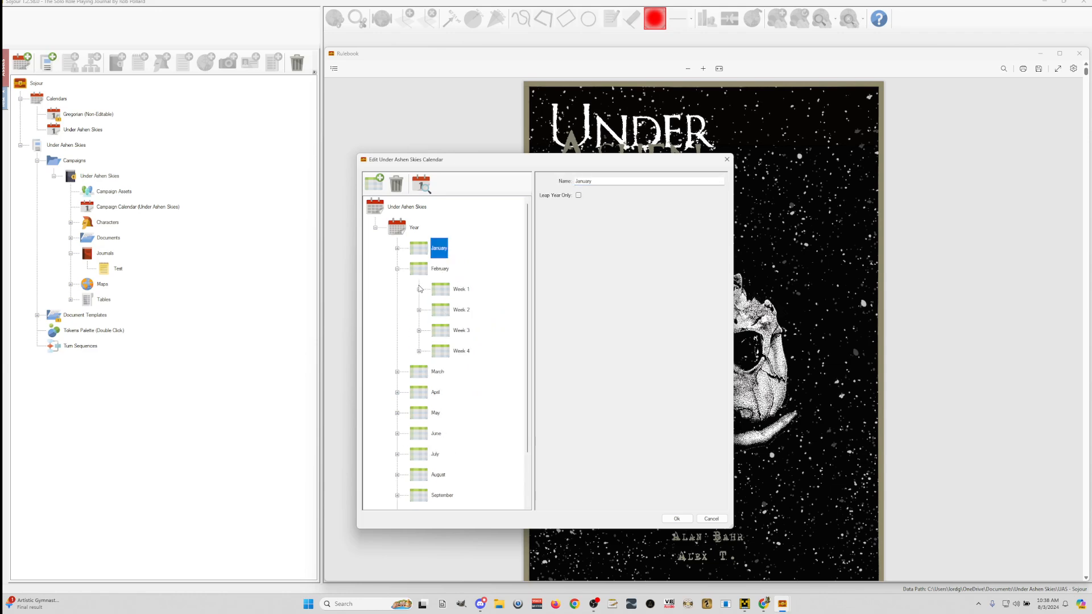
click(419, 289)
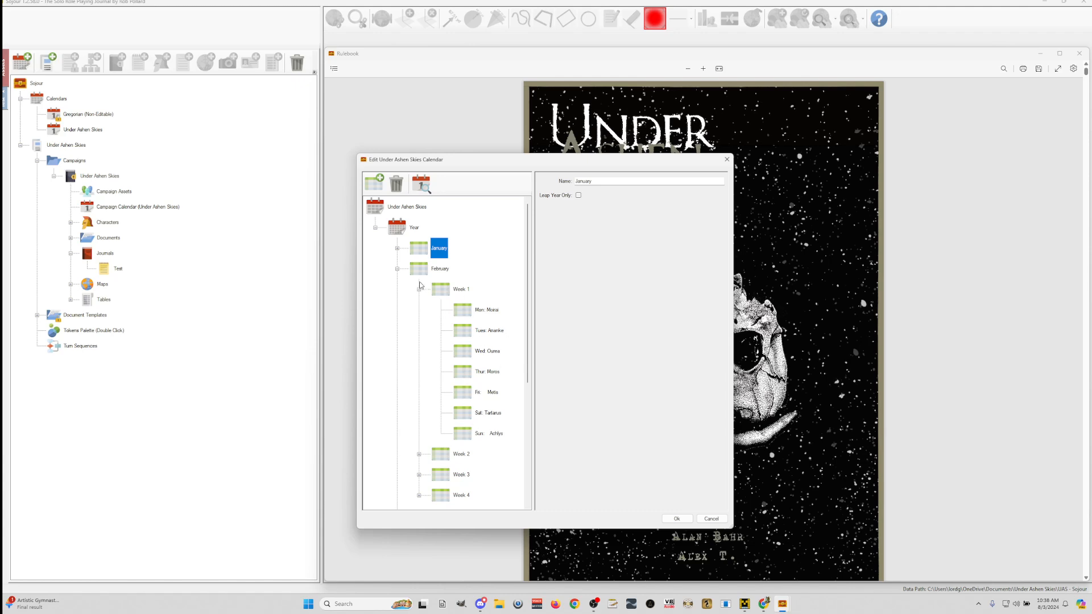
click(419, 289)
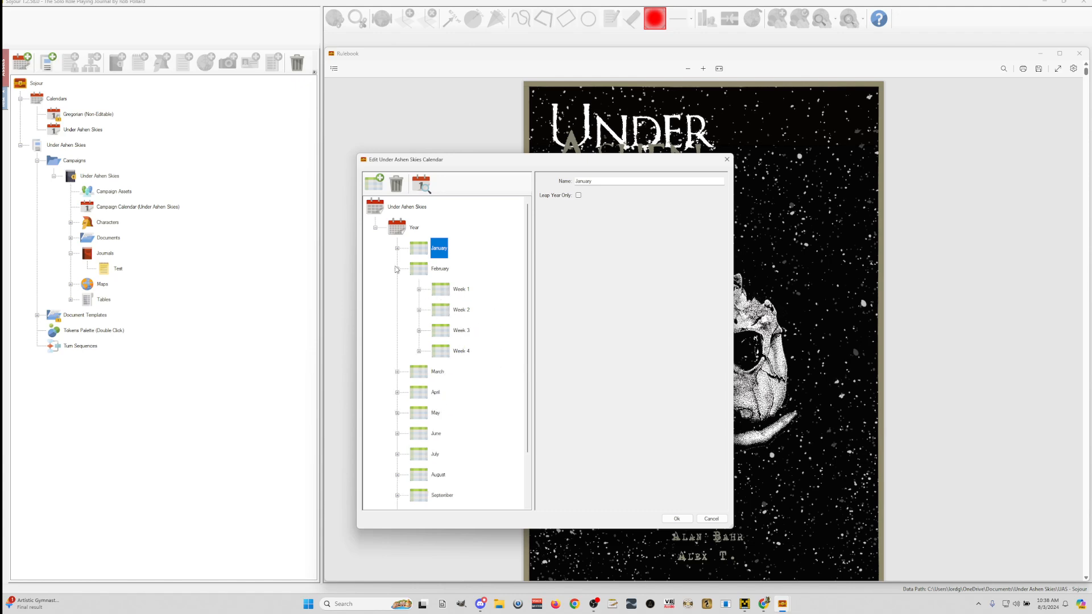
click(397, 269)
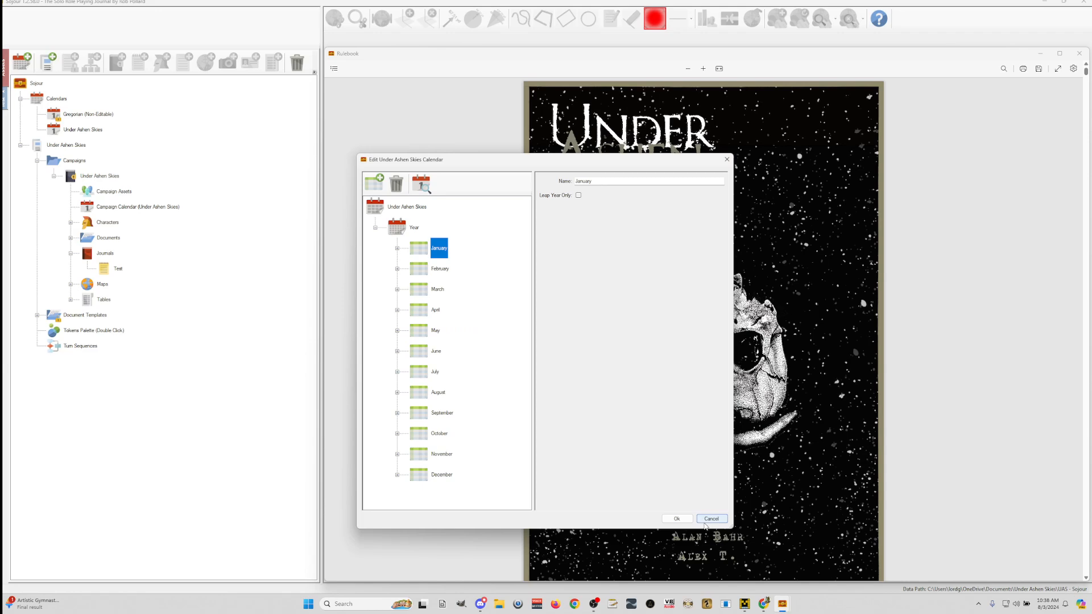
click(711, 519)
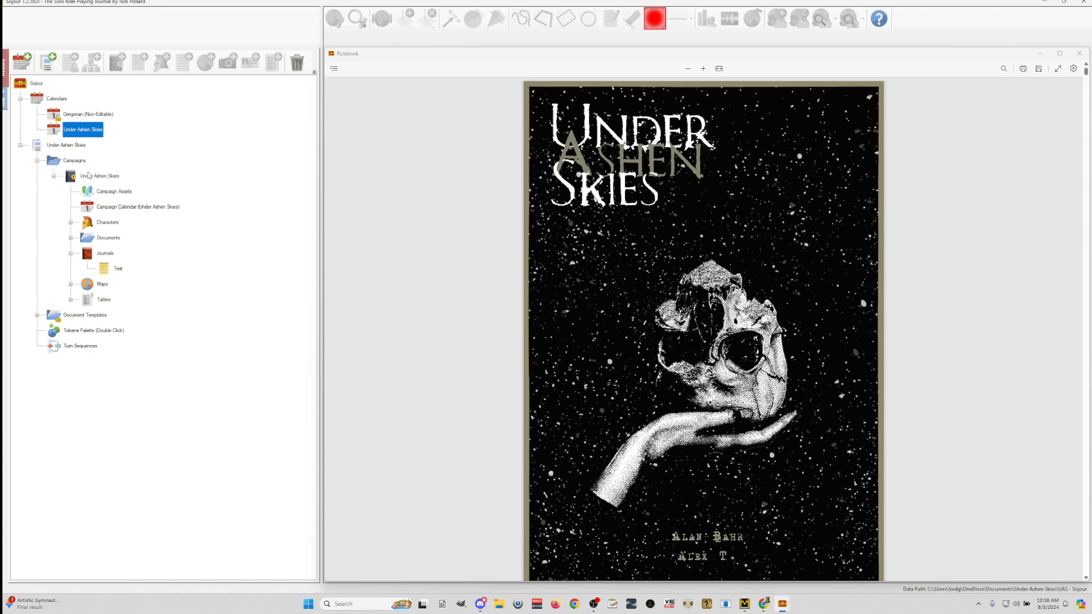
- Open the Under Ashen Skies campaign calendar and move its window clear of the rulebook's title area
click(118, 192)
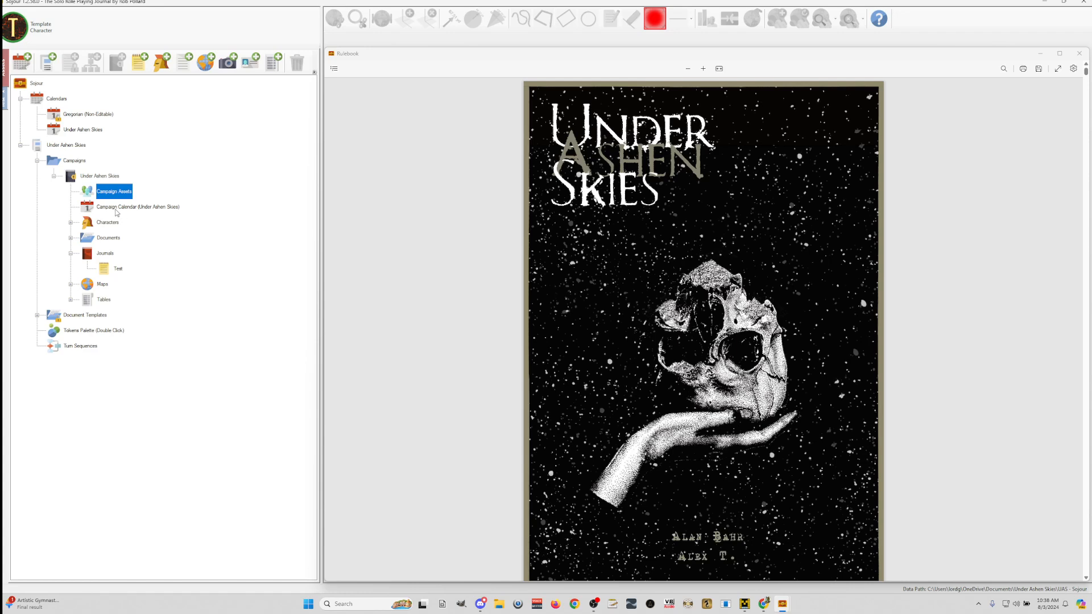
click(126, 207)
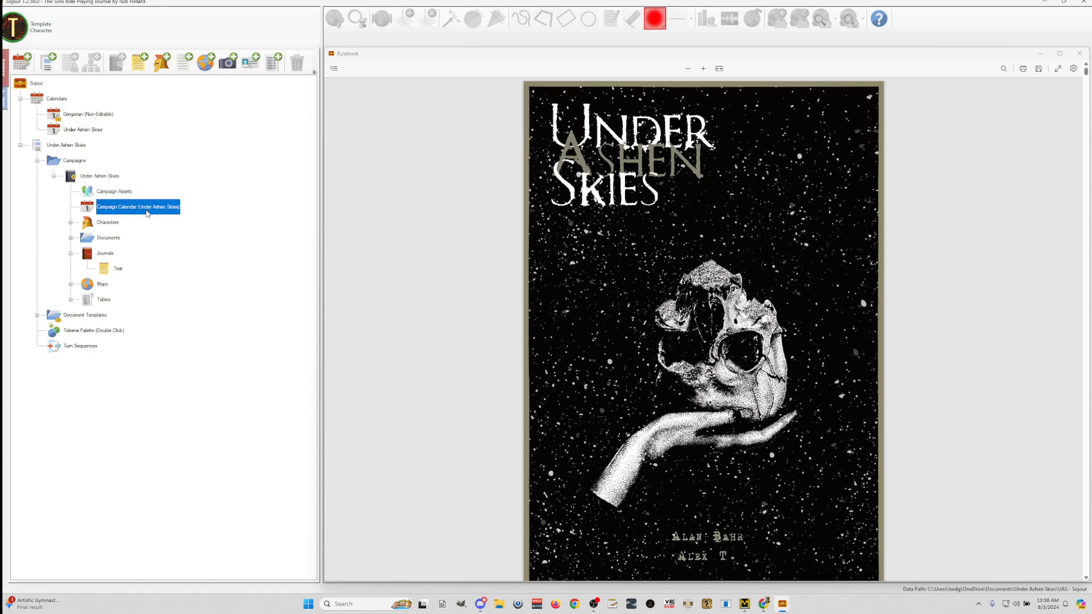
double_click(150, 213)
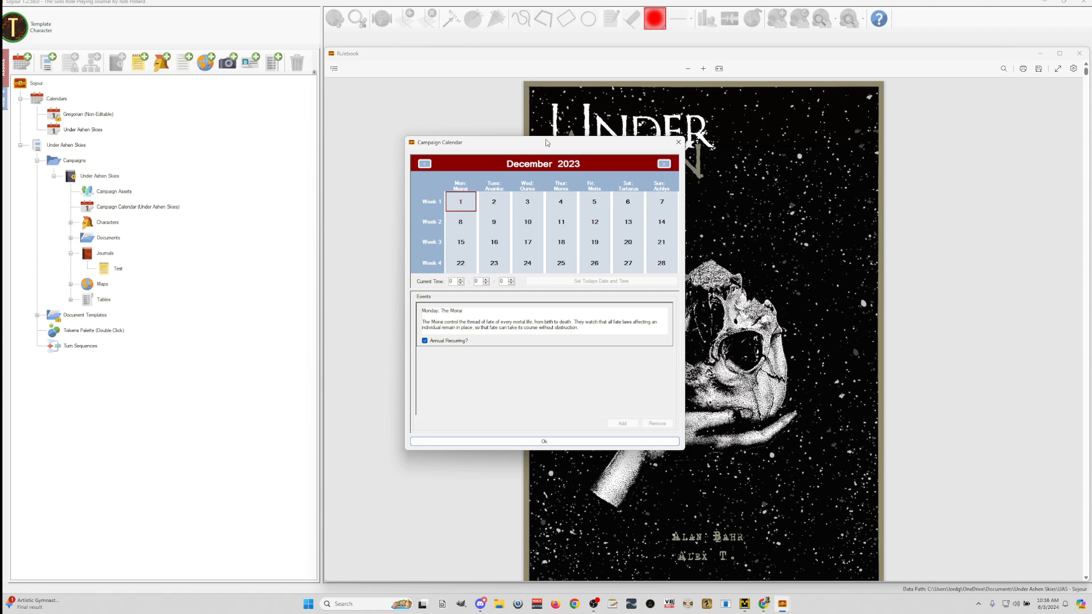
drag(619, 152, 539, 107)
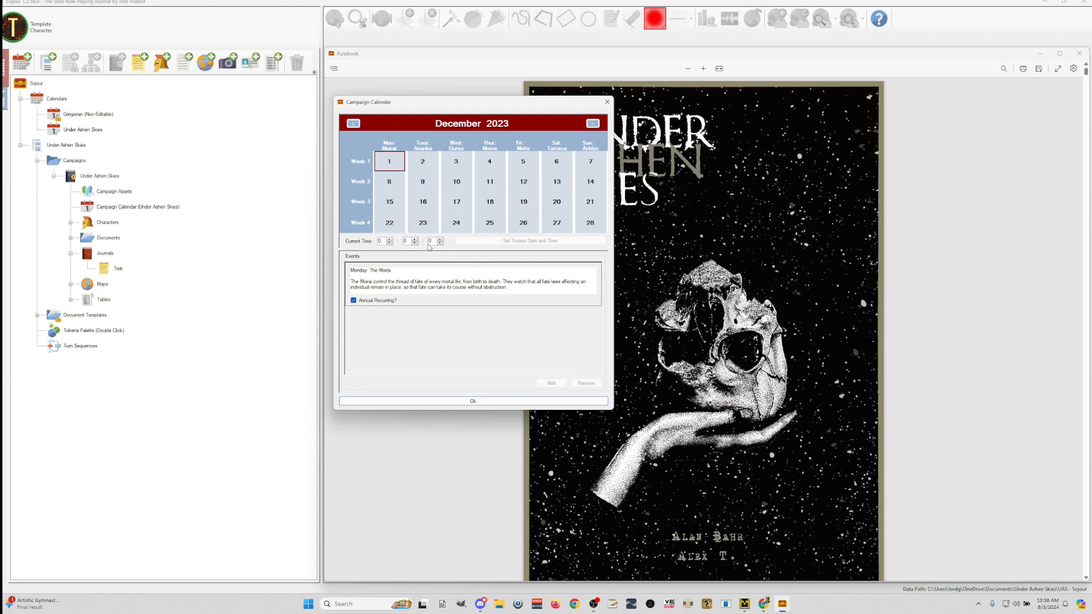
- Read through the whole Monday event text for day 1 of December 2023, and close the campaign calendar
click(393, 275)
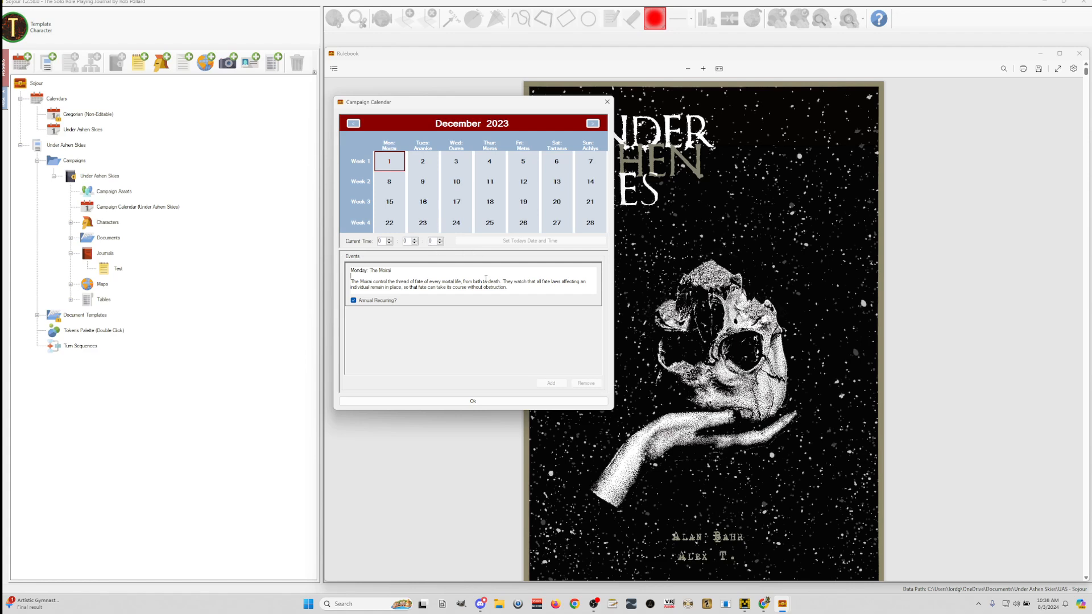
drag(507, 289, 350, 271)
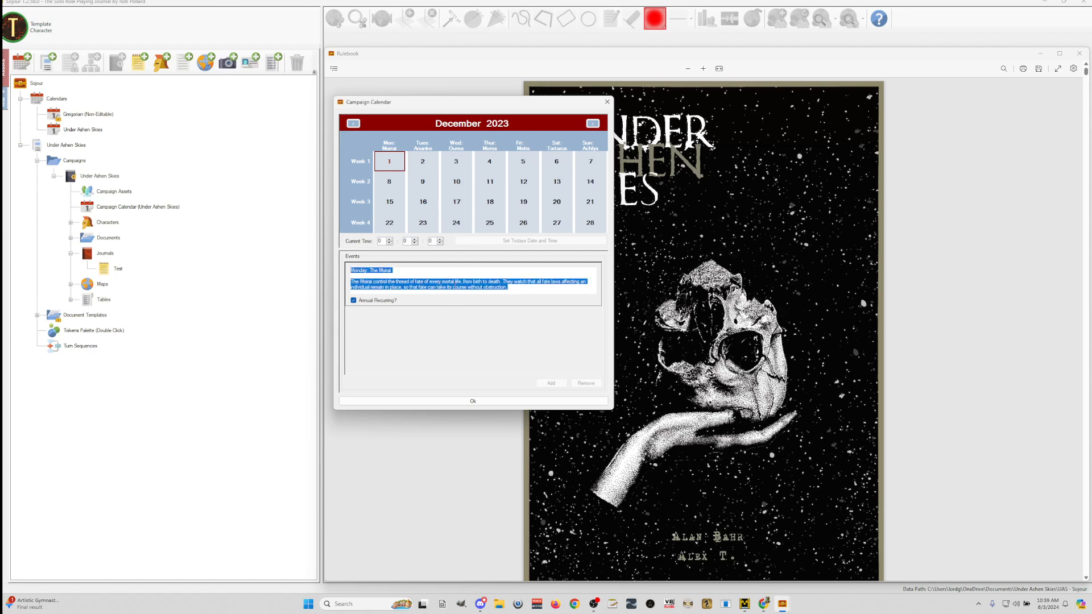
click(456, 282)
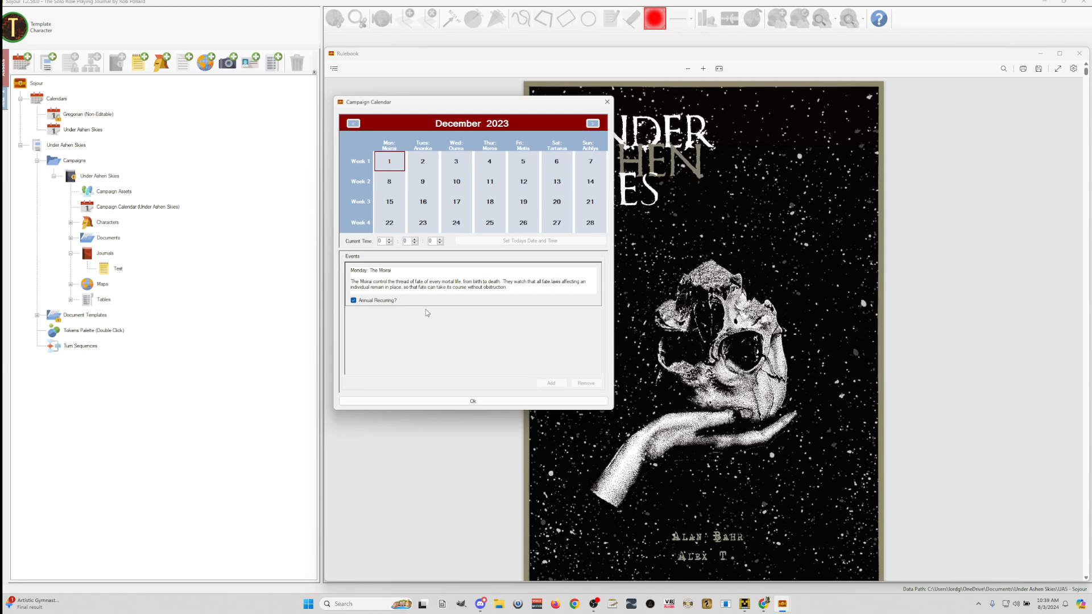
key(Down)
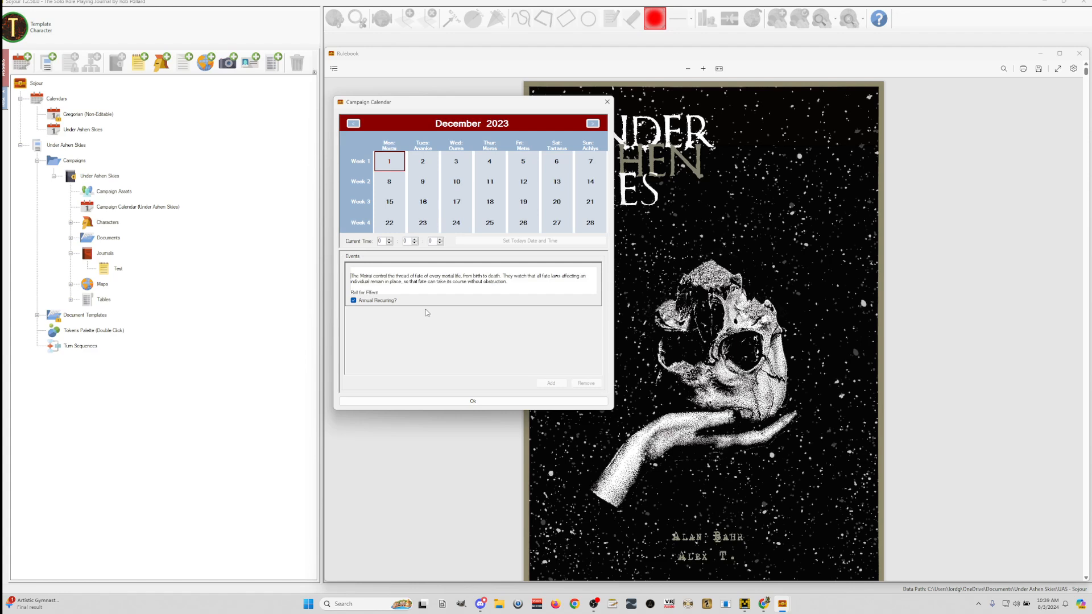
key(Up)
key(Up)
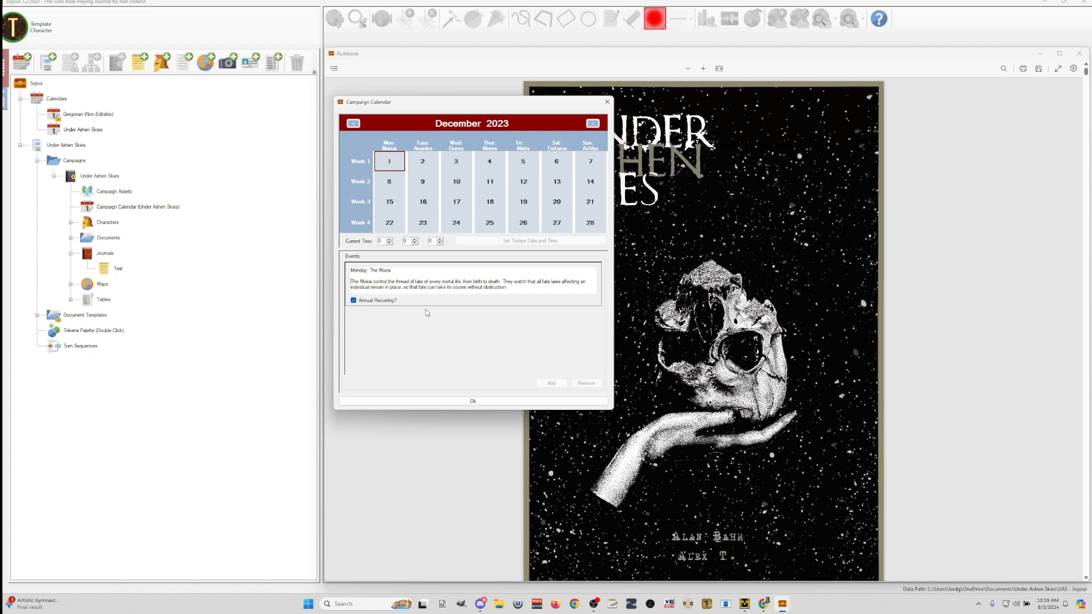
key(Down)
key(Down)
key(Down)
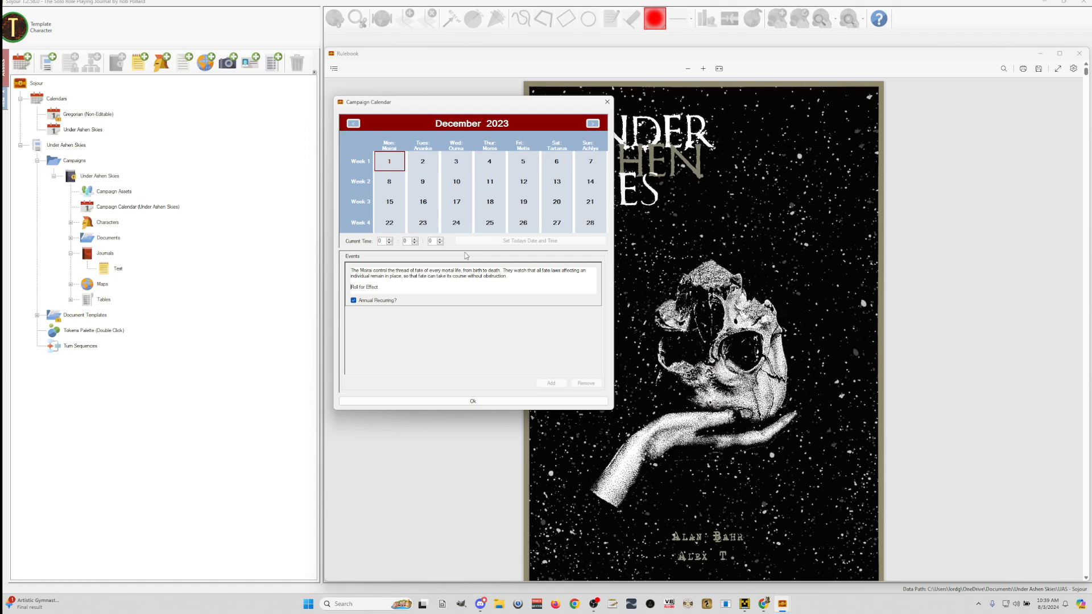
click(607, 102)
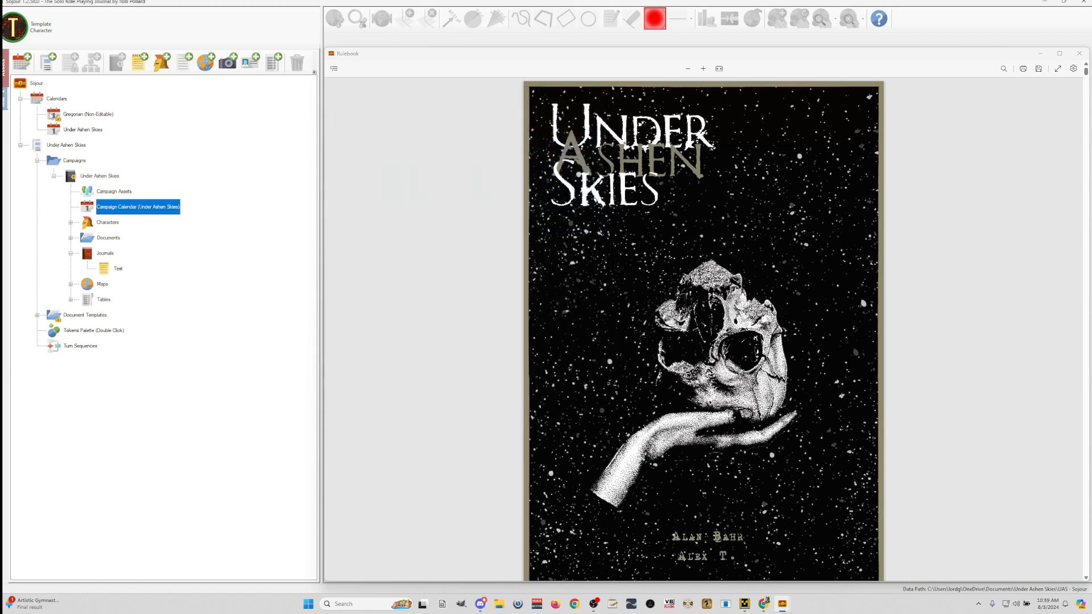
- Expand the campaign's Characters branch to view the deactivated characters
click(71, 223)
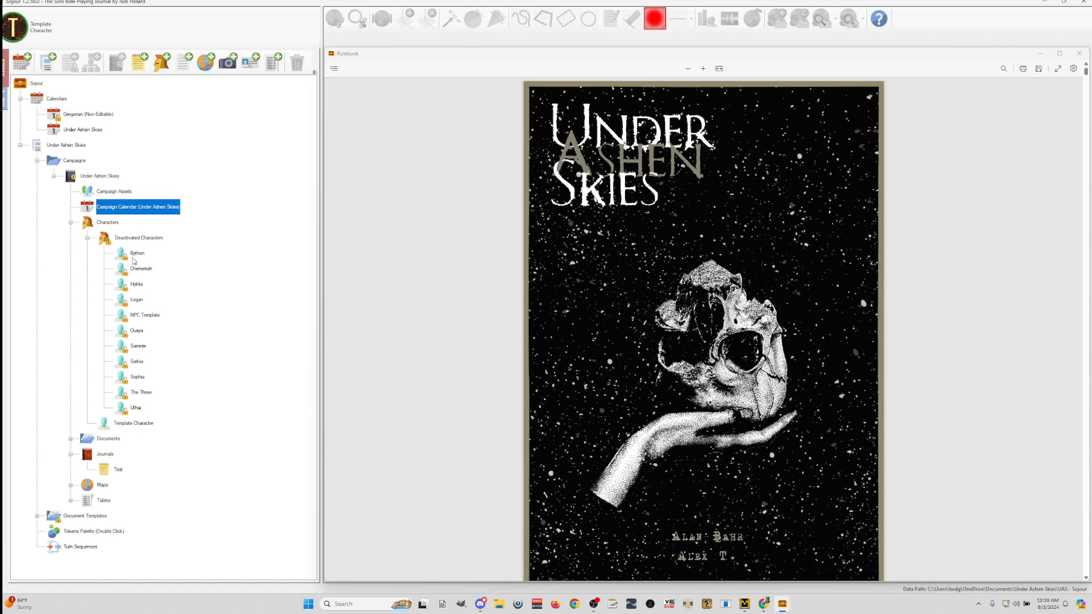
click(88, 238)
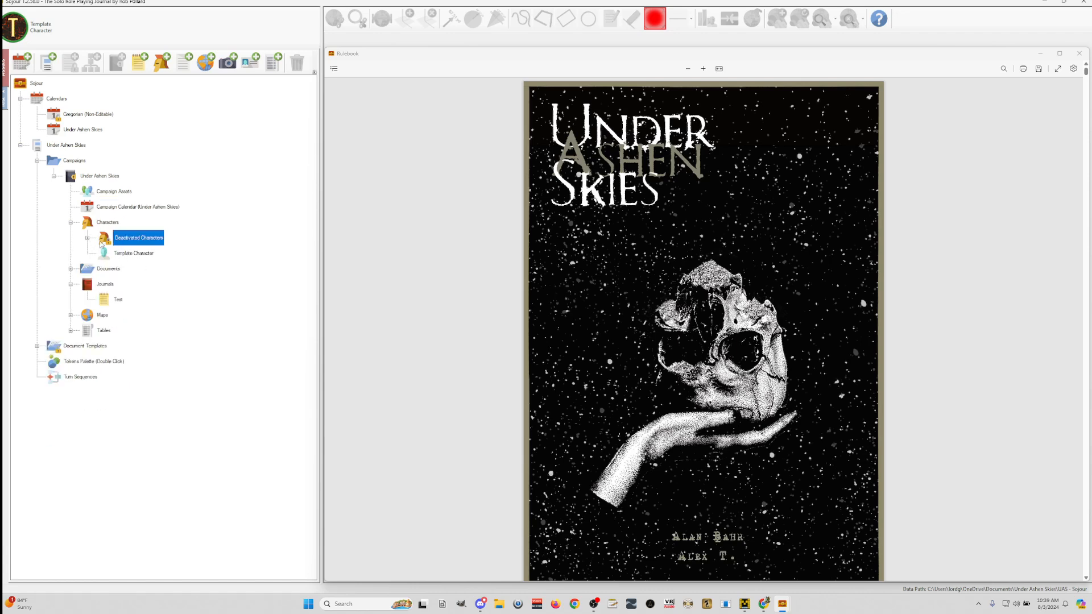
click(87, 239)
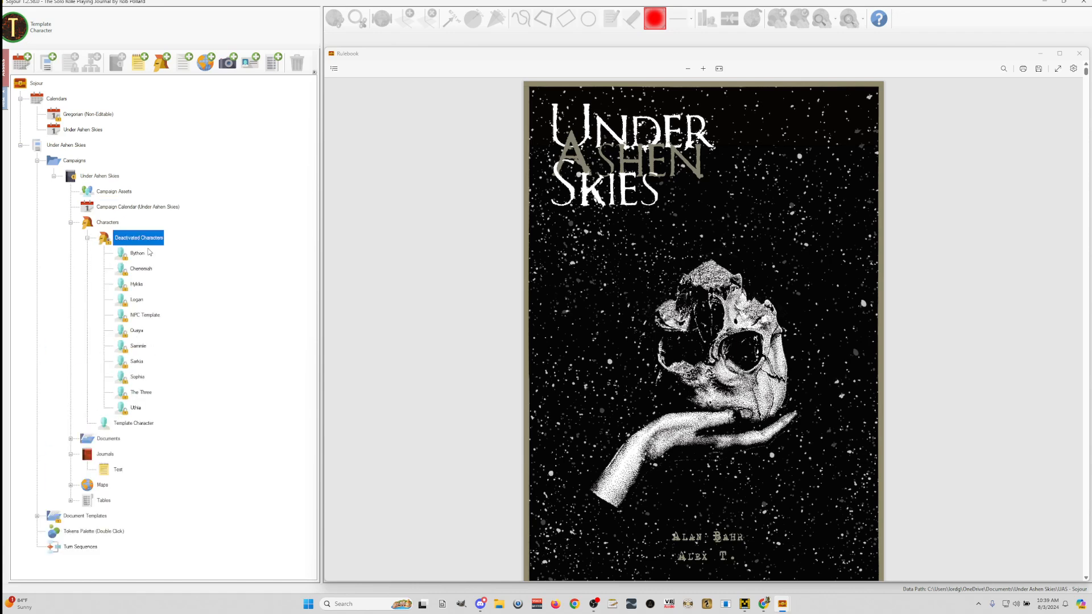
- Open the deactivated character Bython, check its properties, and read its description through the encounter entries
double_click(137, 254)
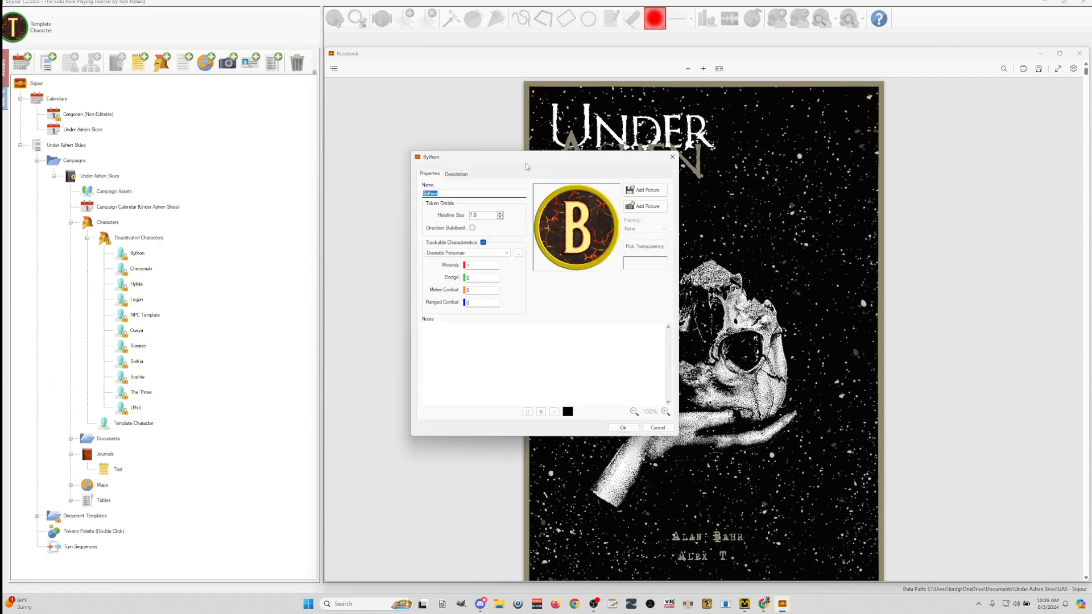
drag(547, 164, 447, 96)
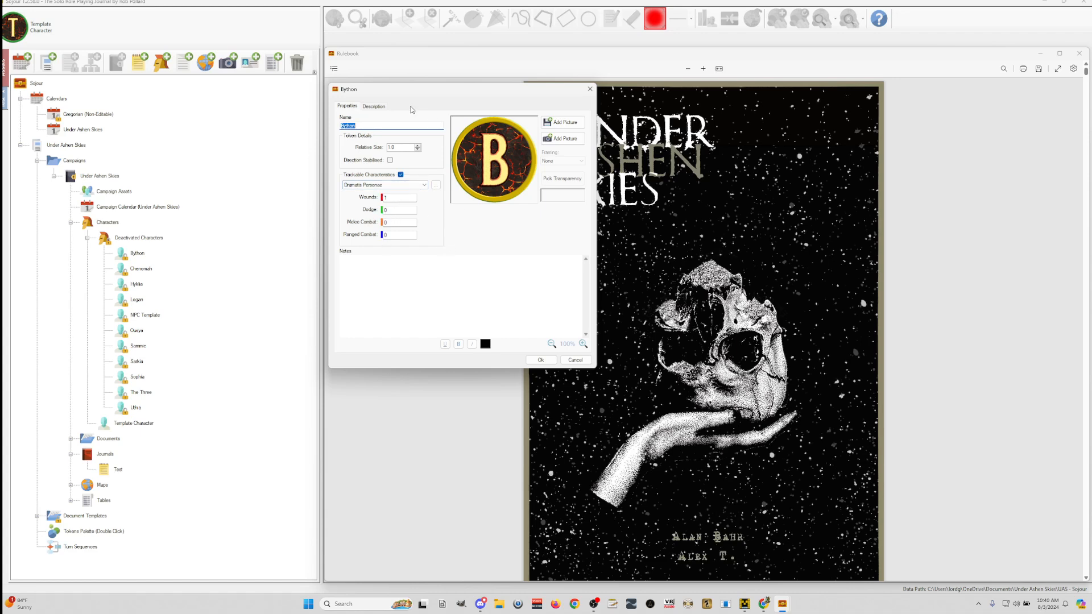
click(375, 107)
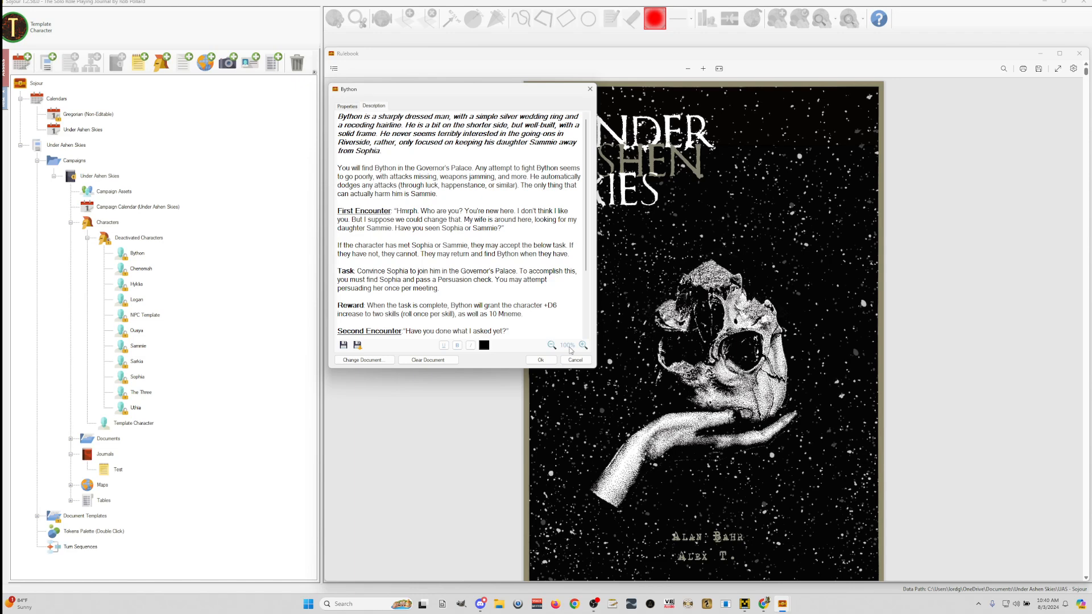
scroll(452, 155, down, 5)
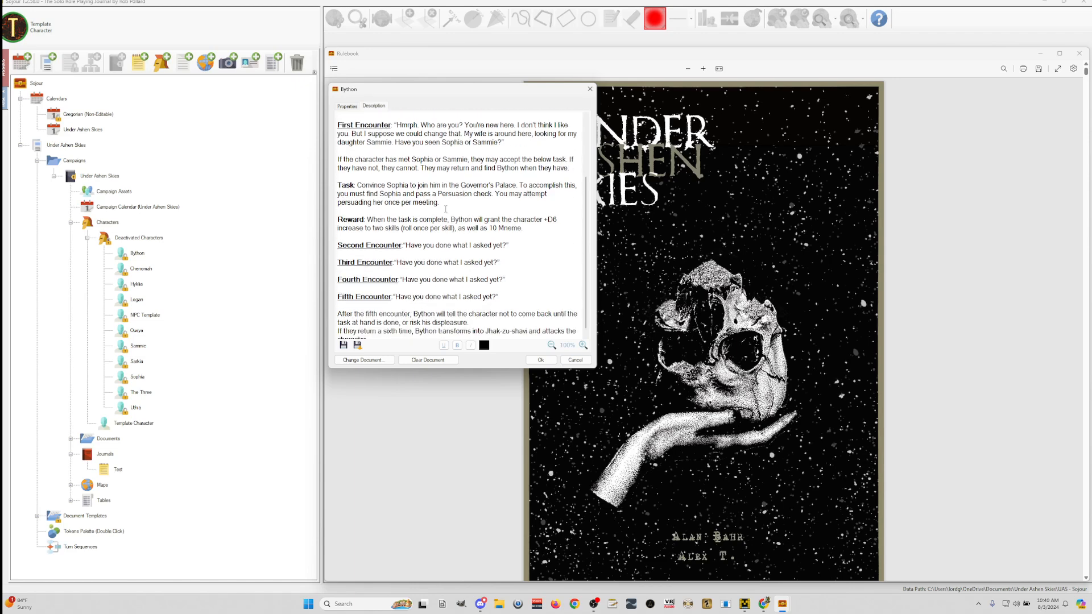
- Go back to the start of Bython's description, review the character's properties, and close the character
scroll(522, 242, up, 5)
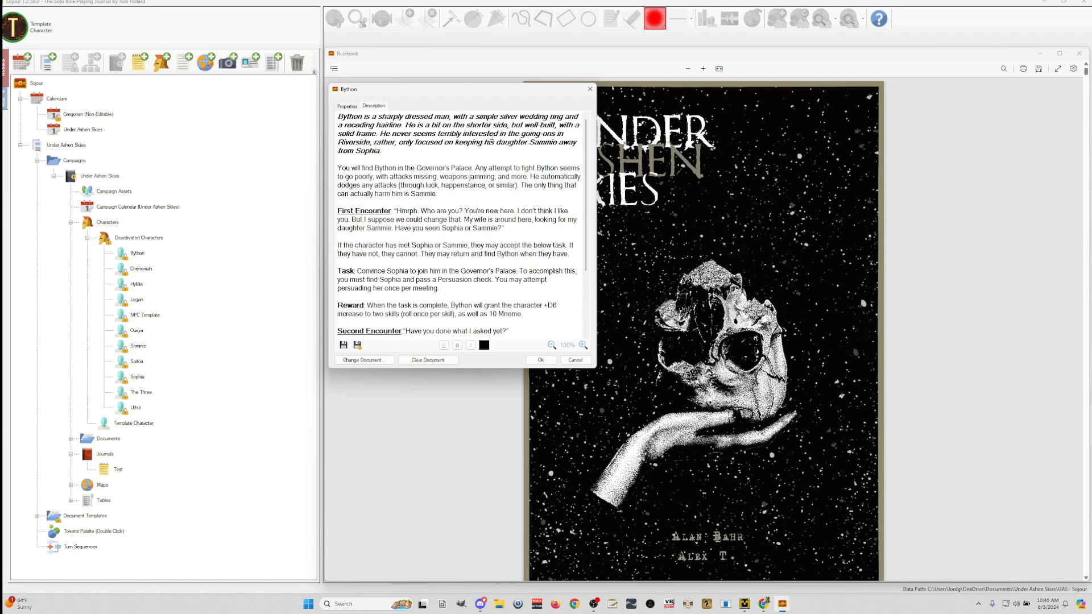
click(347, 106)
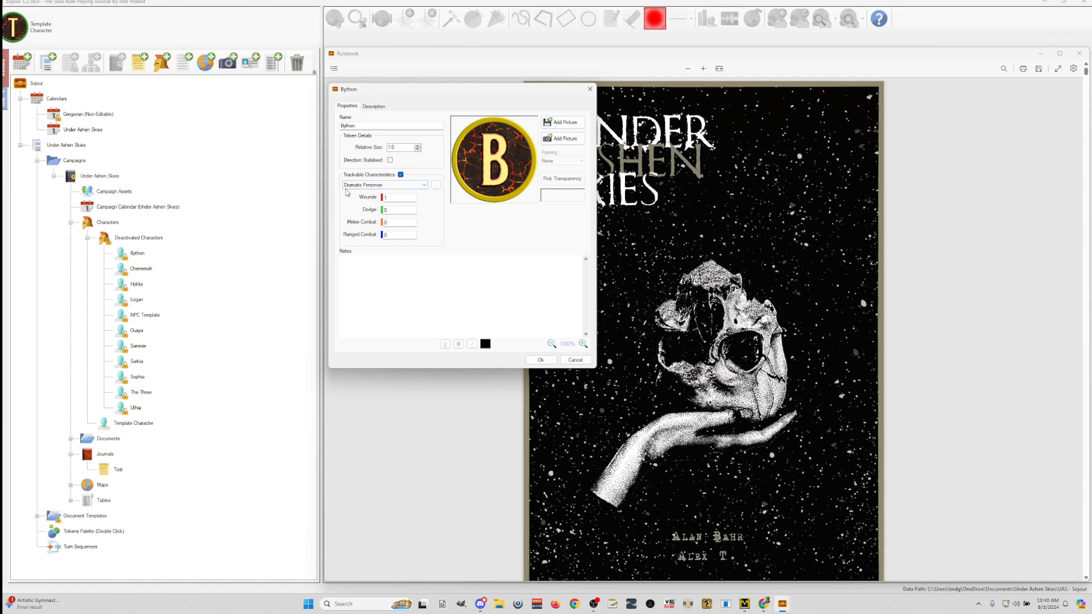
click(589, 88)
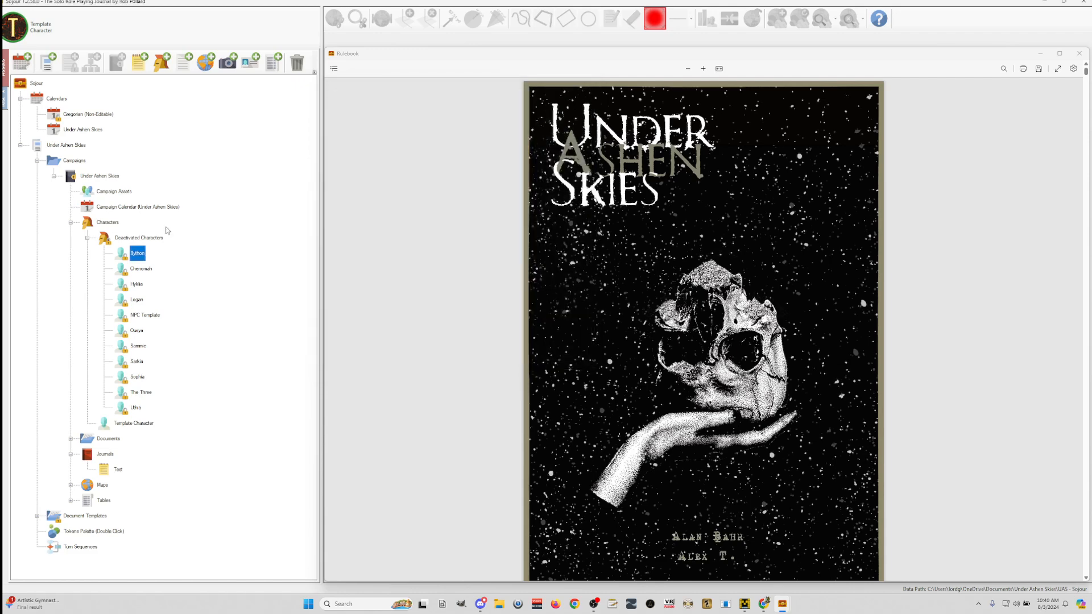
- Open and close the deactivated character Hyklia, and minimize the Rulebook window to clear the workspace
click(142, 286)
drag(513, 159, 428, 86)
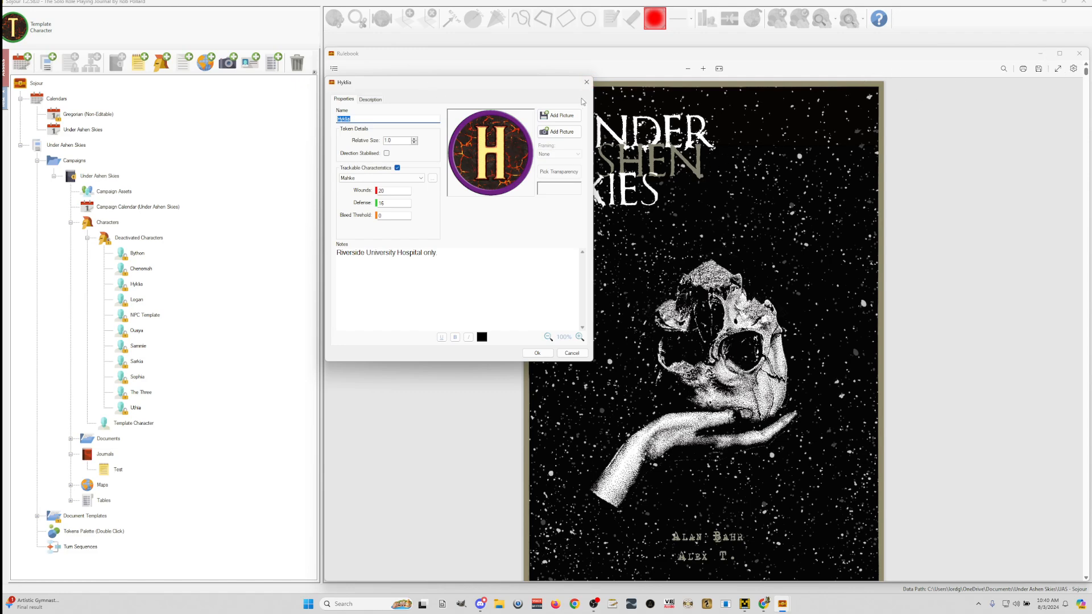
click(587, 82)
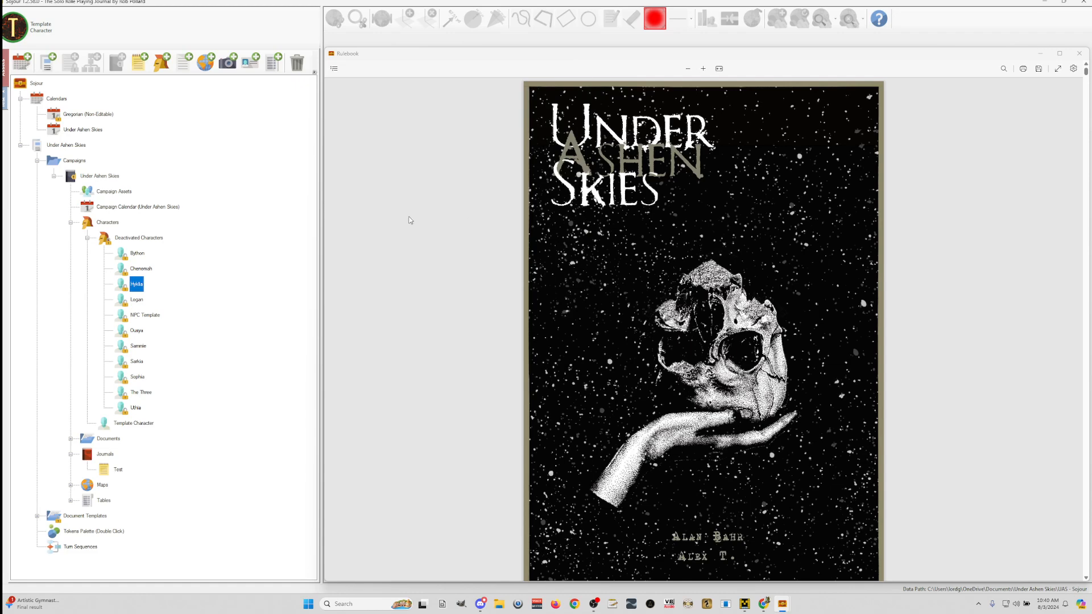
click(1039, 53)
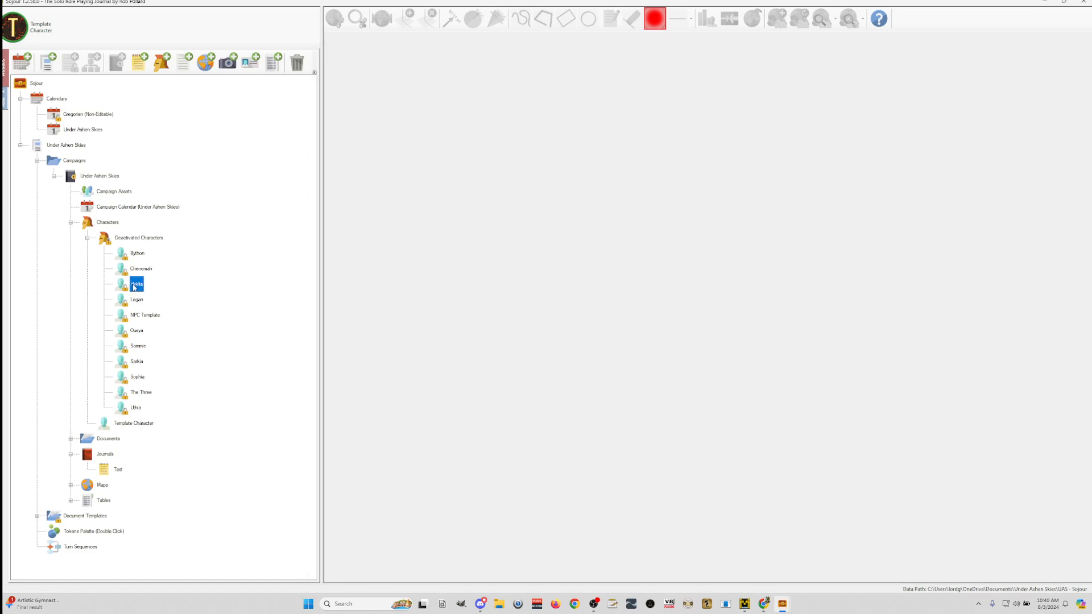
- Reopen Hyklia, highlight the location note and the Enemy Description text while reading through both pages, and close the character
double_click(135, 284)
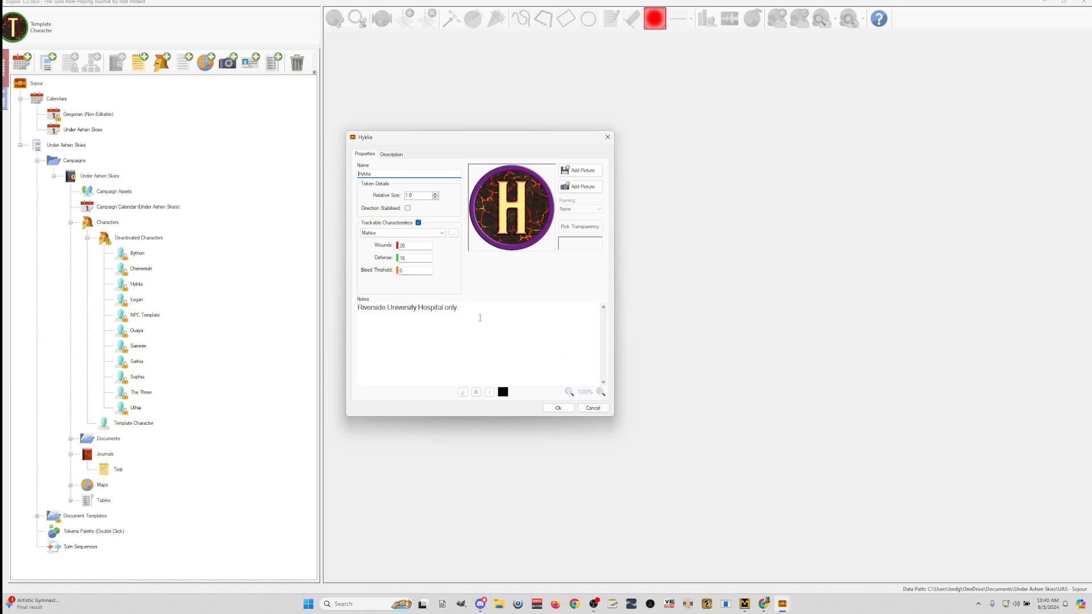
drag(480, 318, 319, 306)
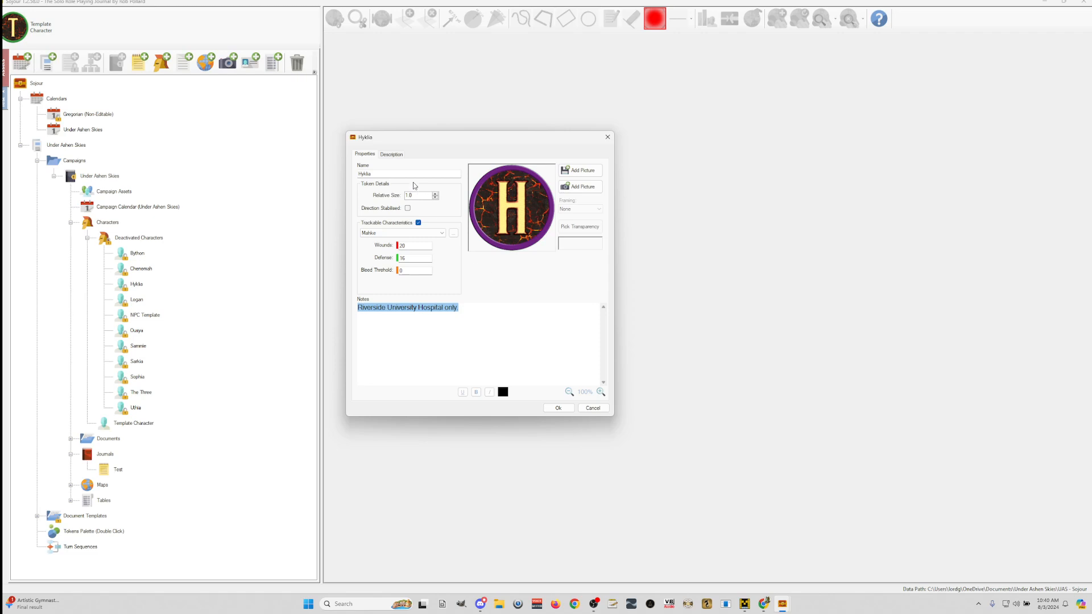
click(398, 155)
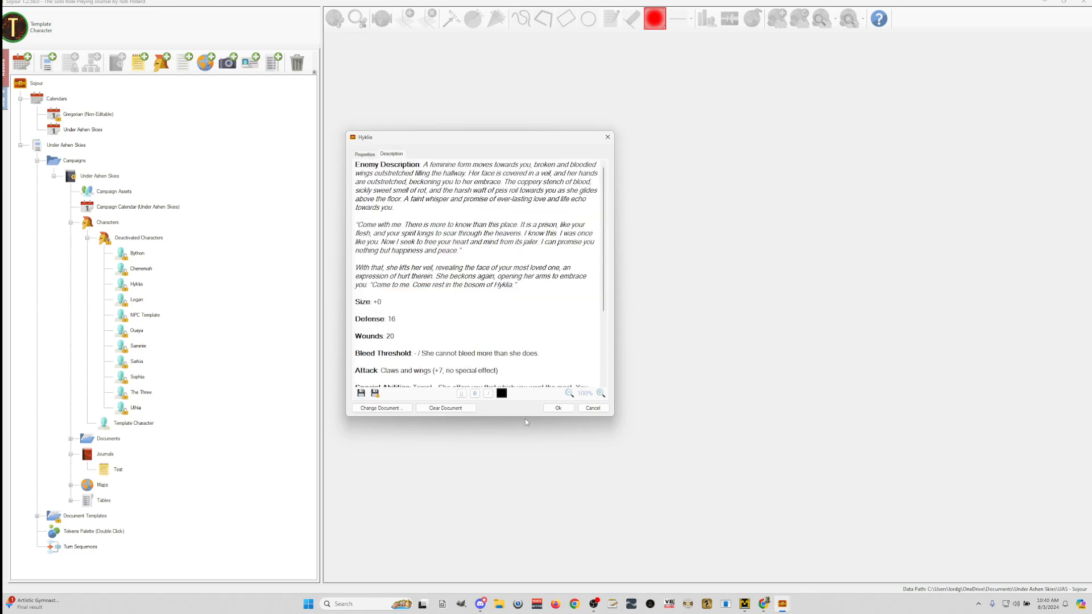
scroll(598, 269, down, 4)
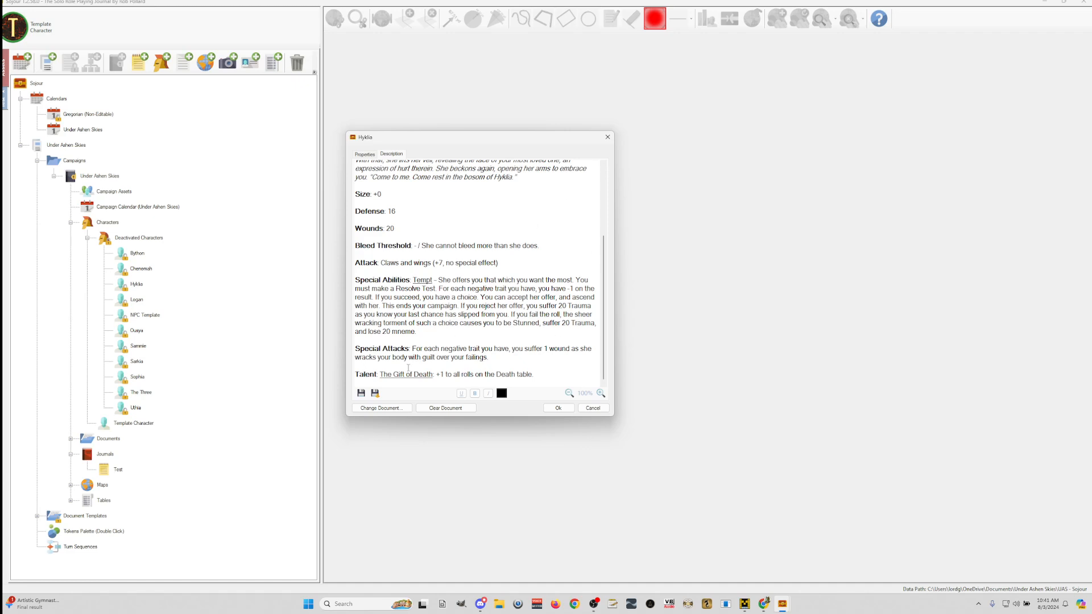
drag(592, 181, 359, 125)
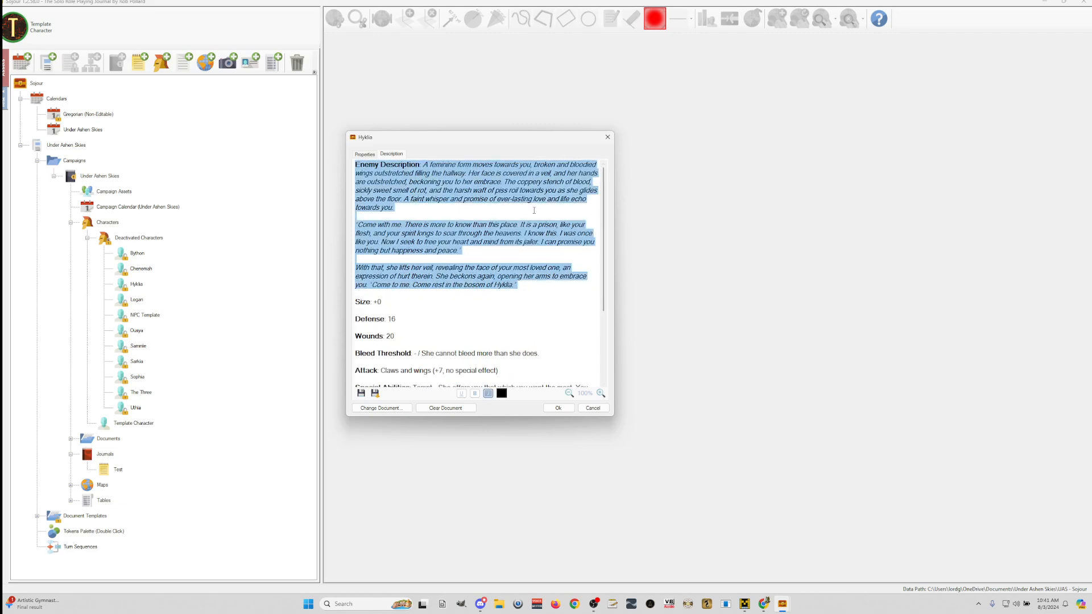
click(365, 155)
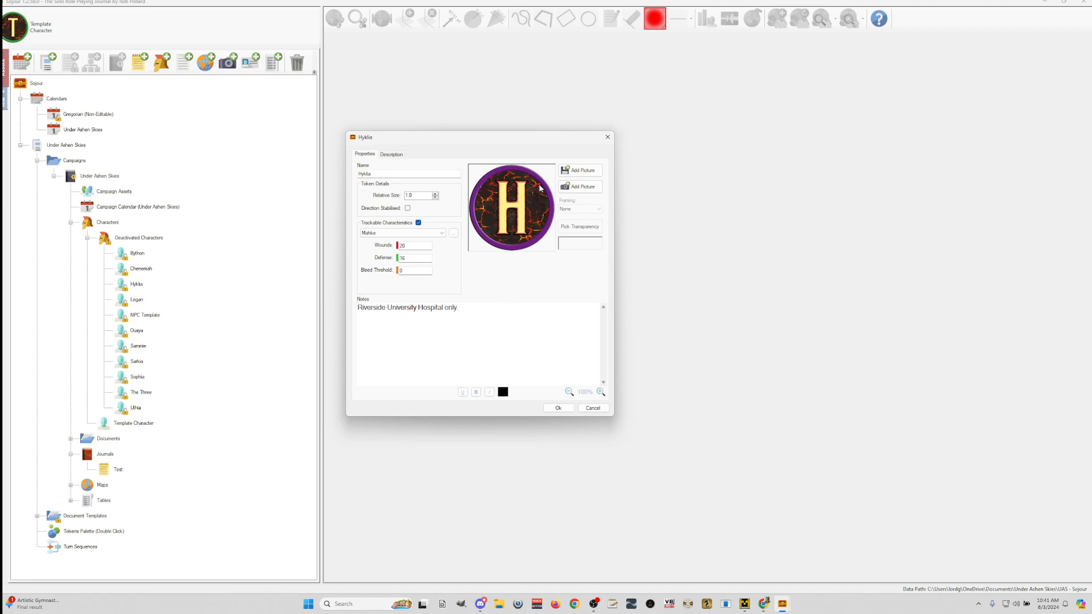
click(608, 137)
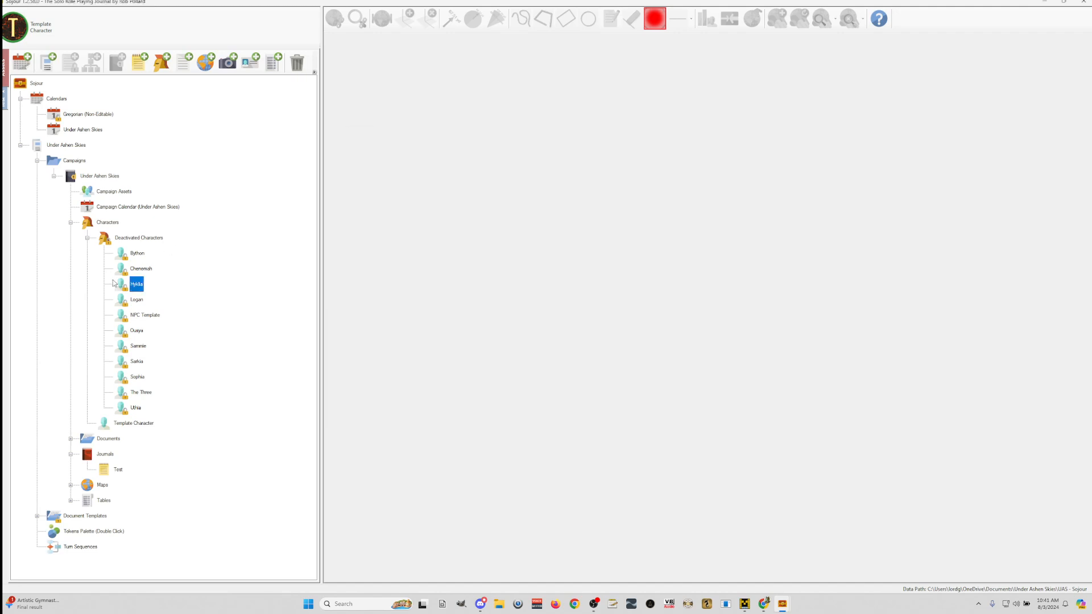
- Collapse the Deactivated Characters branch, open Template Character, and examine its trackable characteristics down to Check Modifier
click(87, 238)
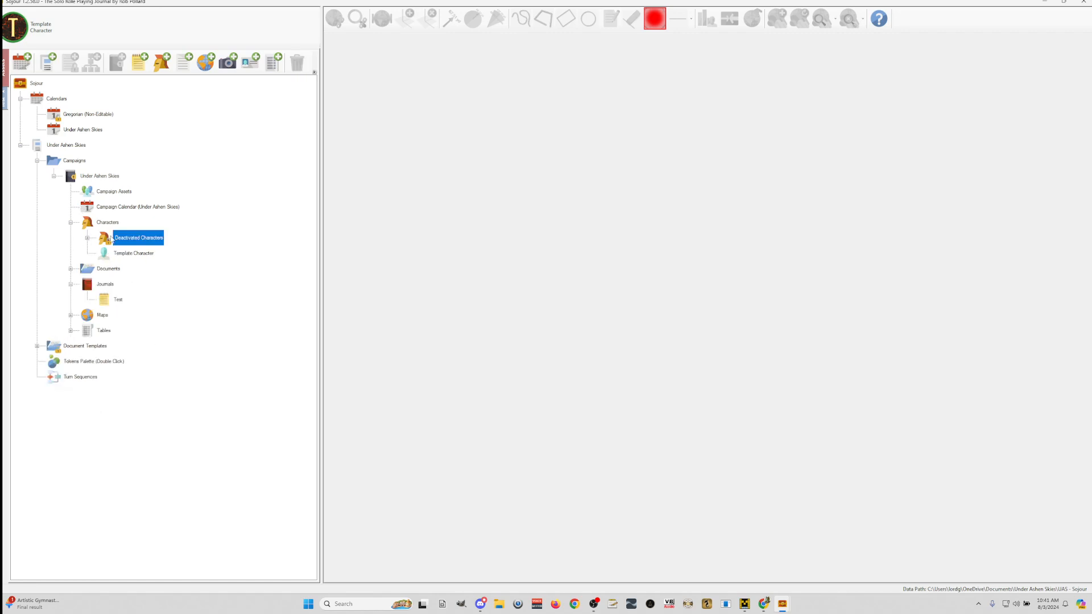
double_click(122, 255)
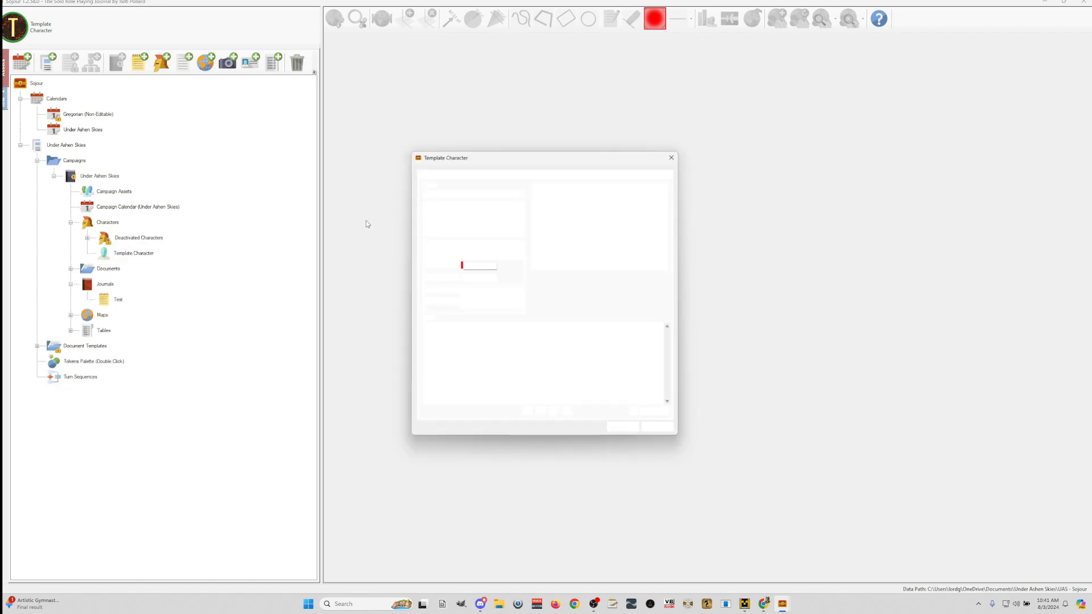
drag(531, 159, 464, 157)
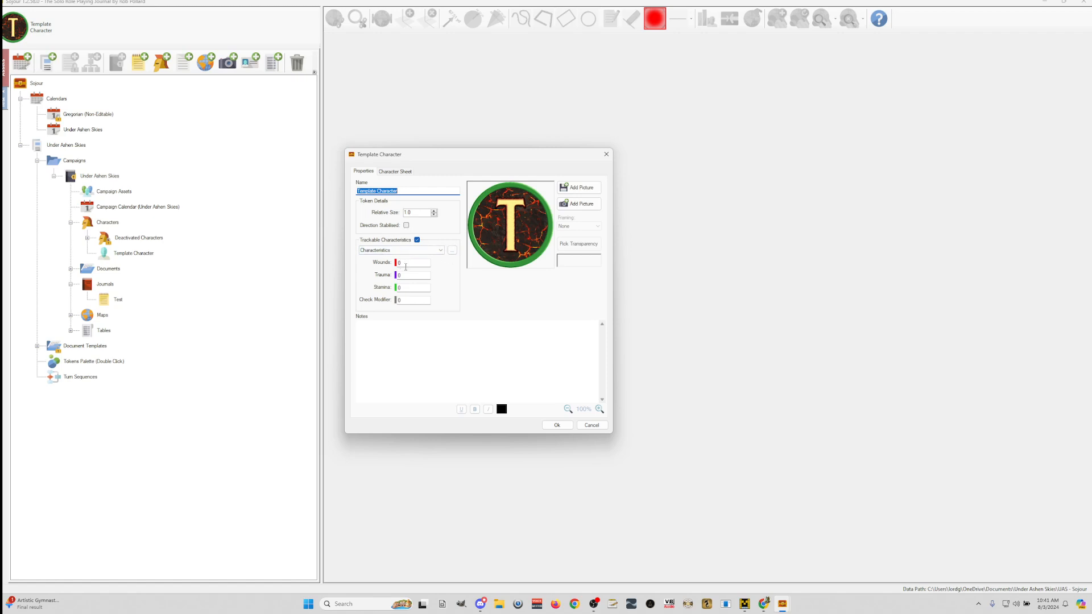
click(401, 300)
click(418, 298)
click(418, 300)
- Look through Template Character's character sheet from the attributes and skills to the inventory and weapons, and close the character
click(393, 171)
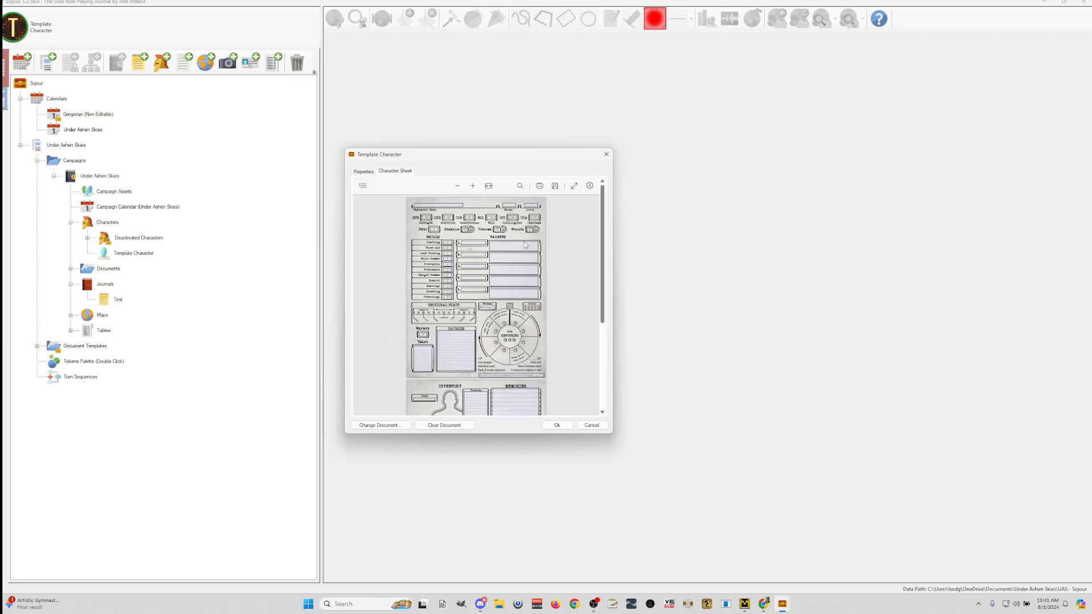
scroll(493, 328, down, 10)
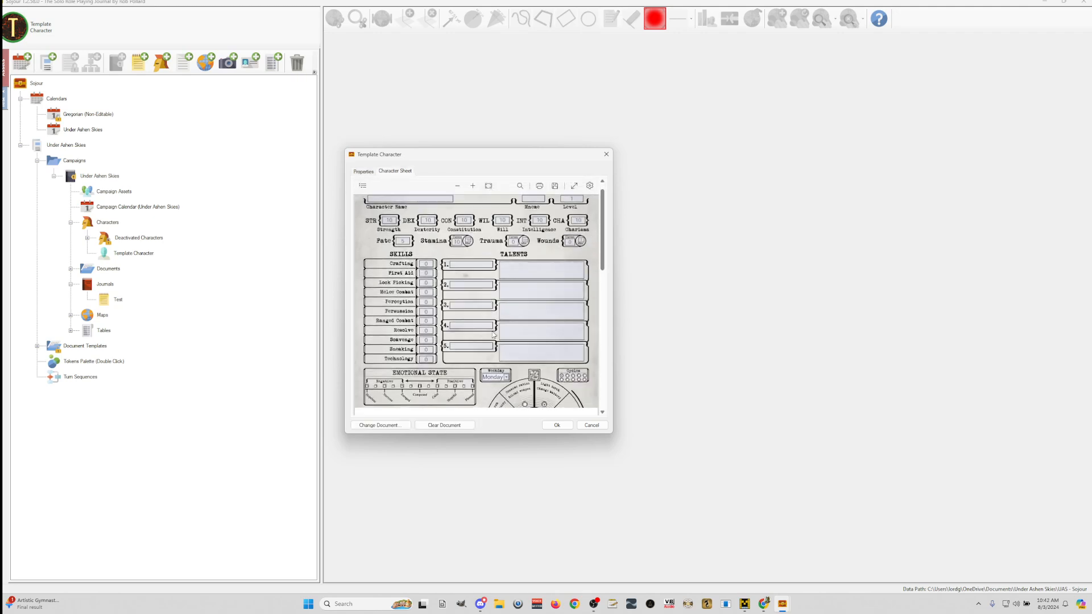
scroll(495, 339, up, 8)
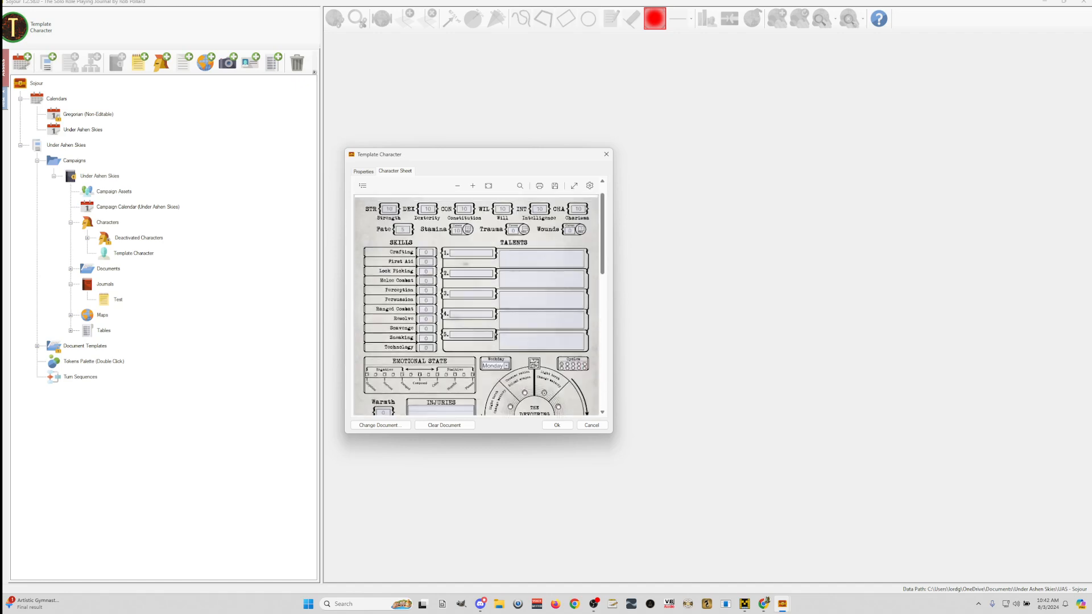
scroll(493, 342, down, 8)
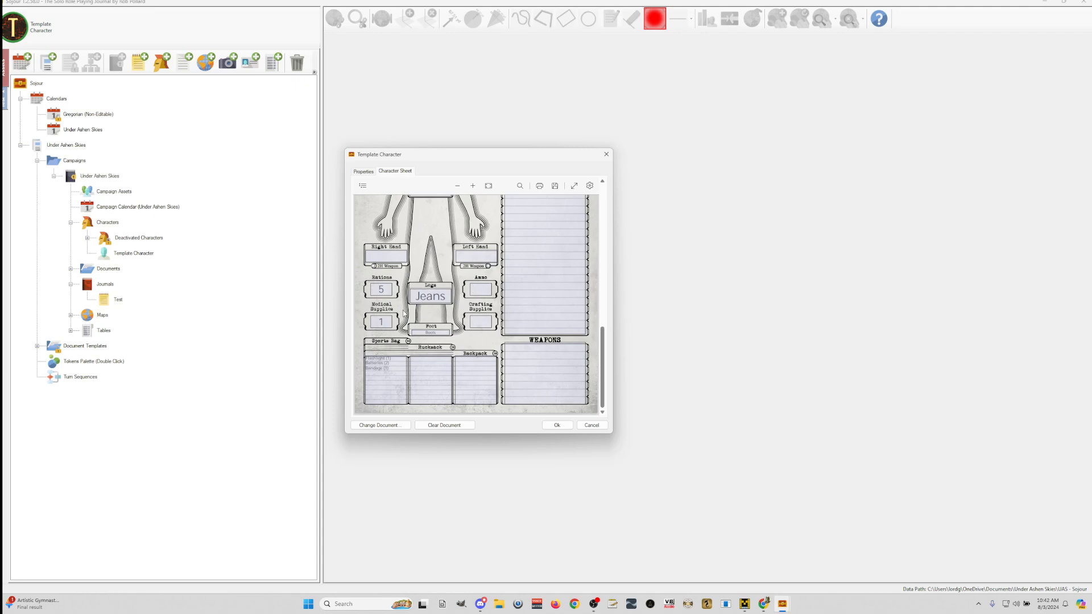
scroll(439, 314, up, 5)
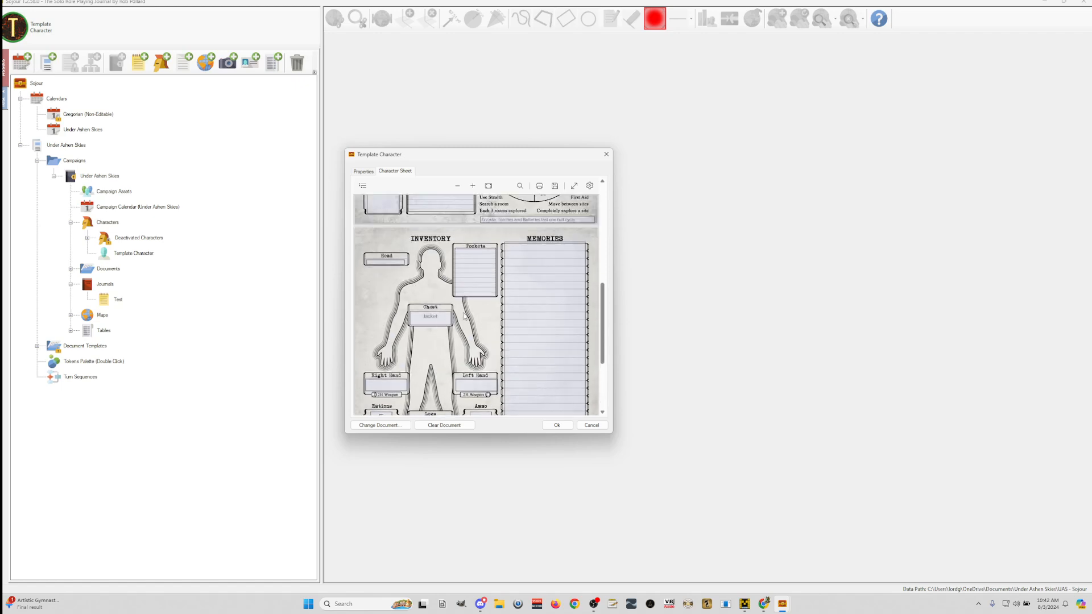
scroll(462, 322, down, 2)
scroll(462, 323, down, 3)
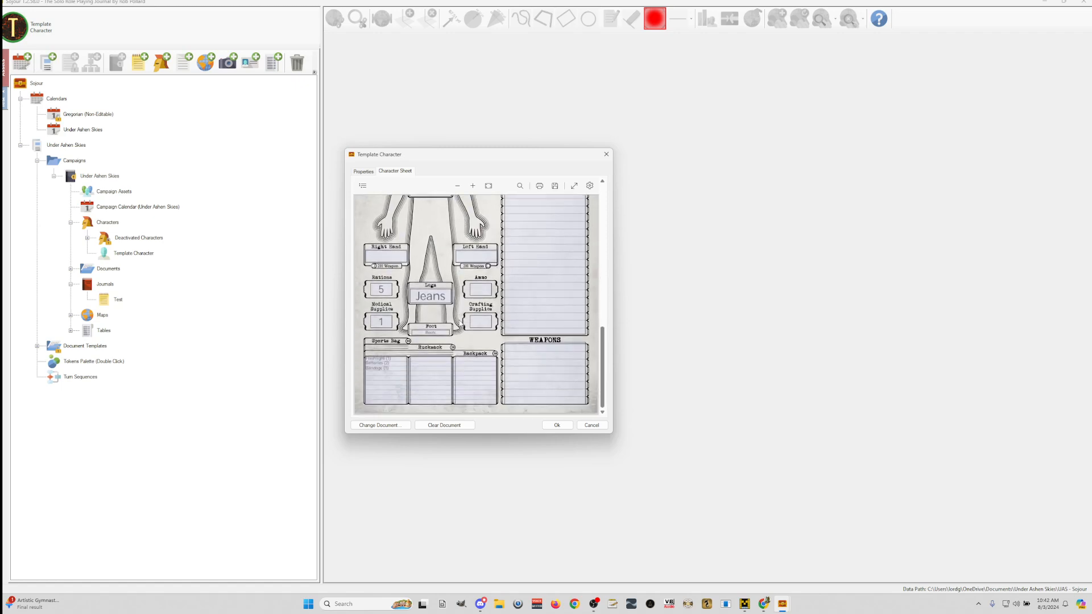
click(605, 155)
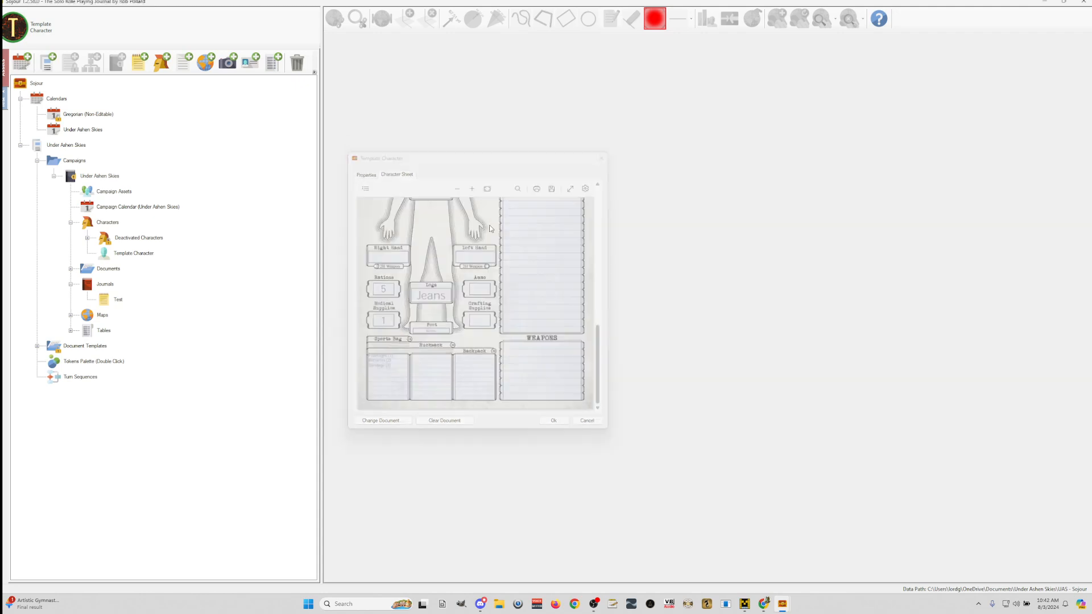
- Expand the campaign's Documents branch, close the Loved-One Memories document, and read the Bosch Gardens document before closing it
double_click(72, 269)
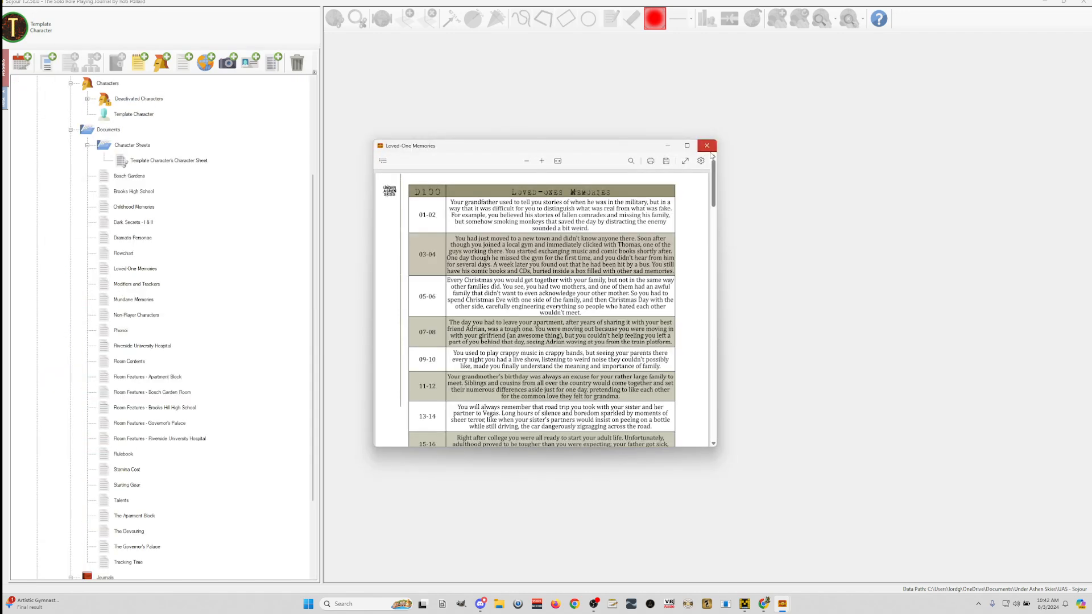
click(706, 146)
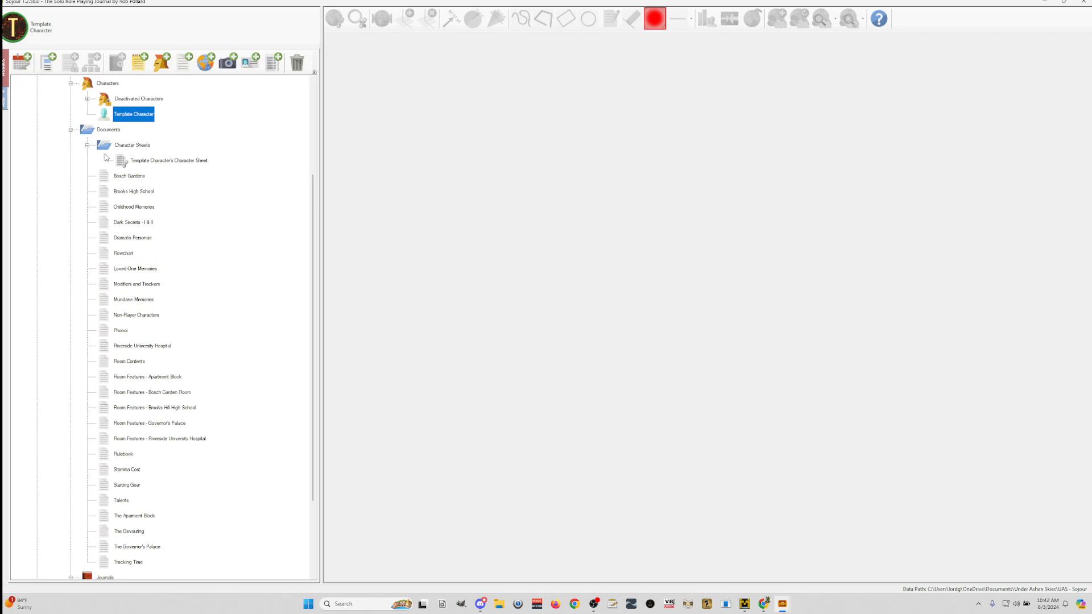
click(126, 179)
double_click(126, 179)
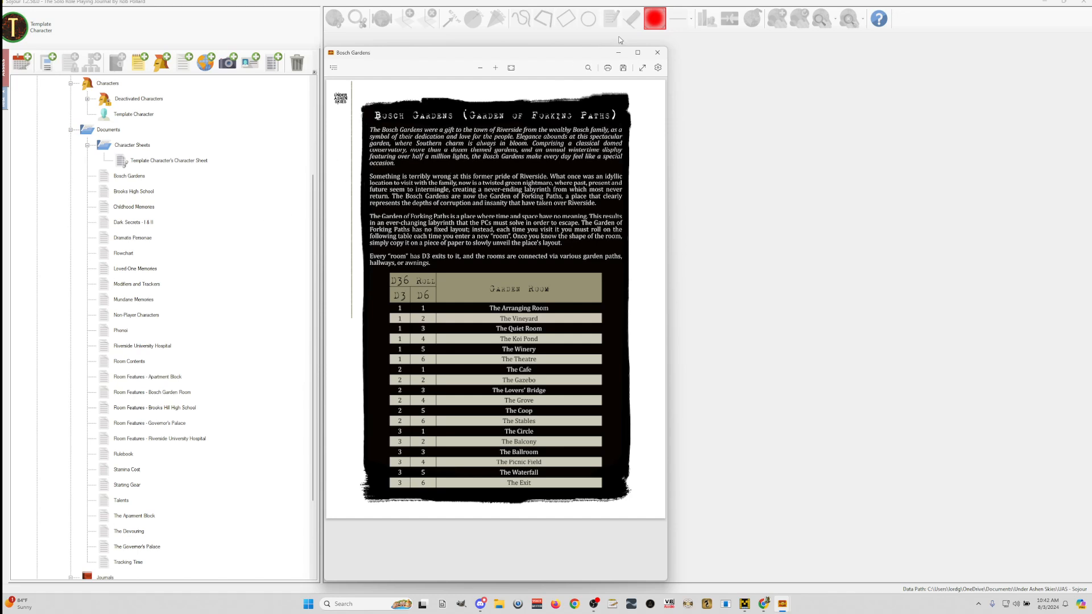
click(657, 52)
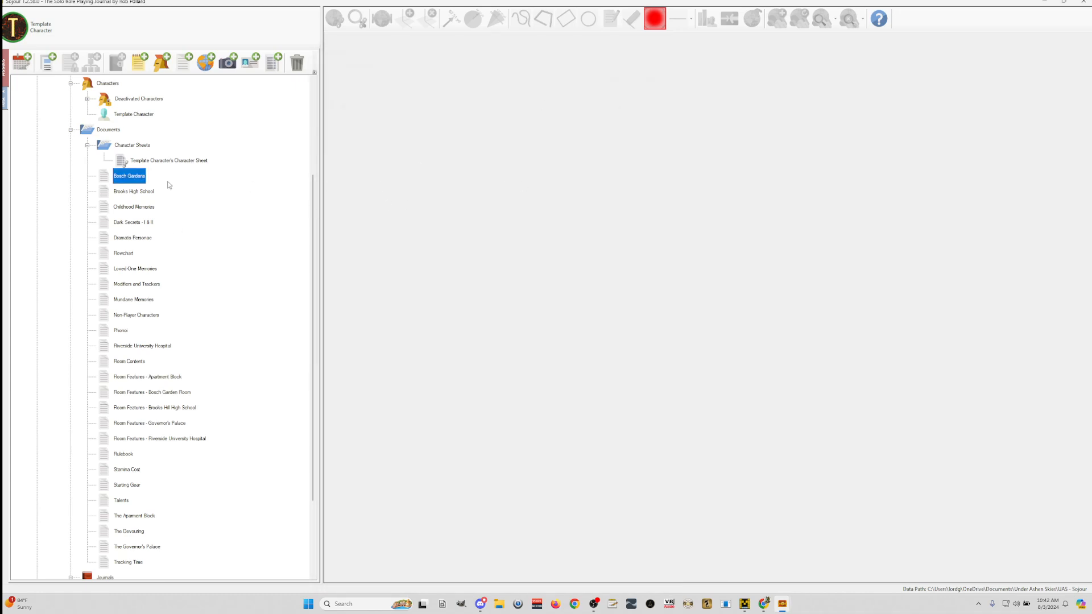
- Read the Brooks High School document enlarged and the Childhood Memories table, closing each one after viewing
double_click(134, 191)
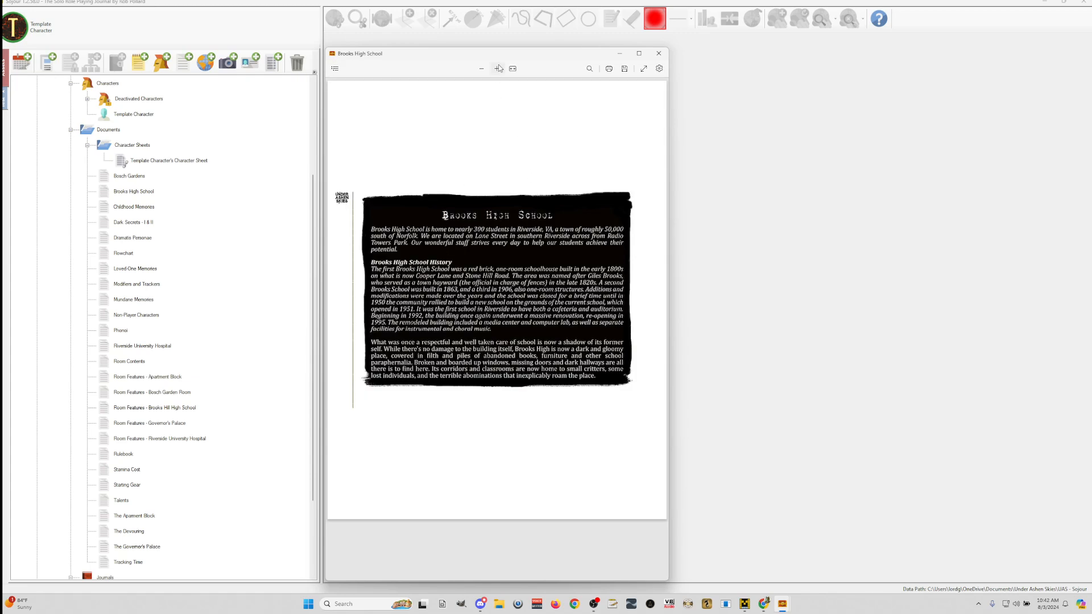
click(498, 68)
click(494, 68)
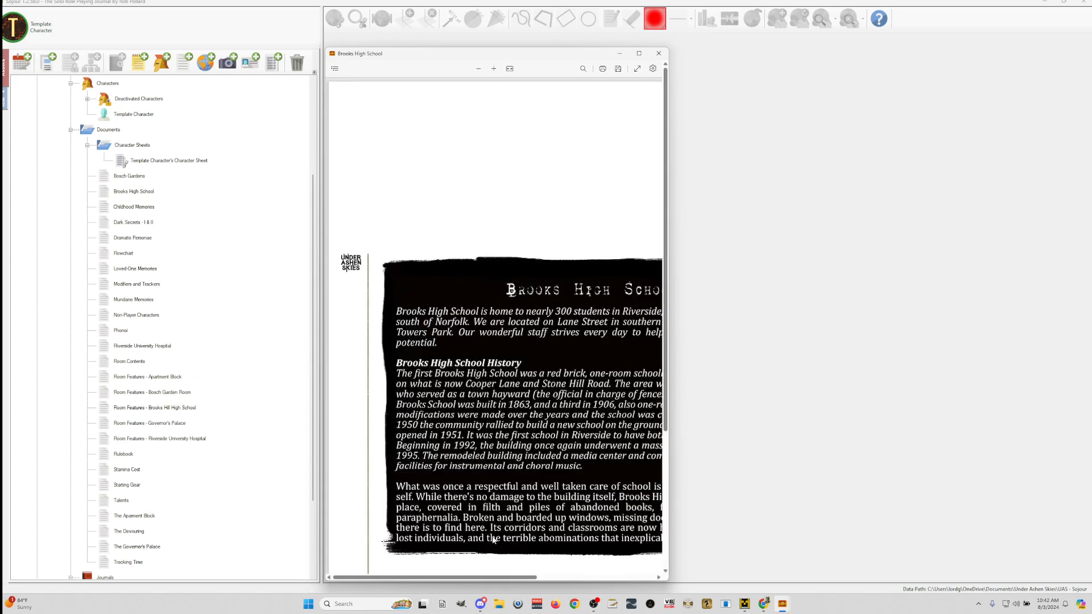
scroll(518, 489, right, 2)
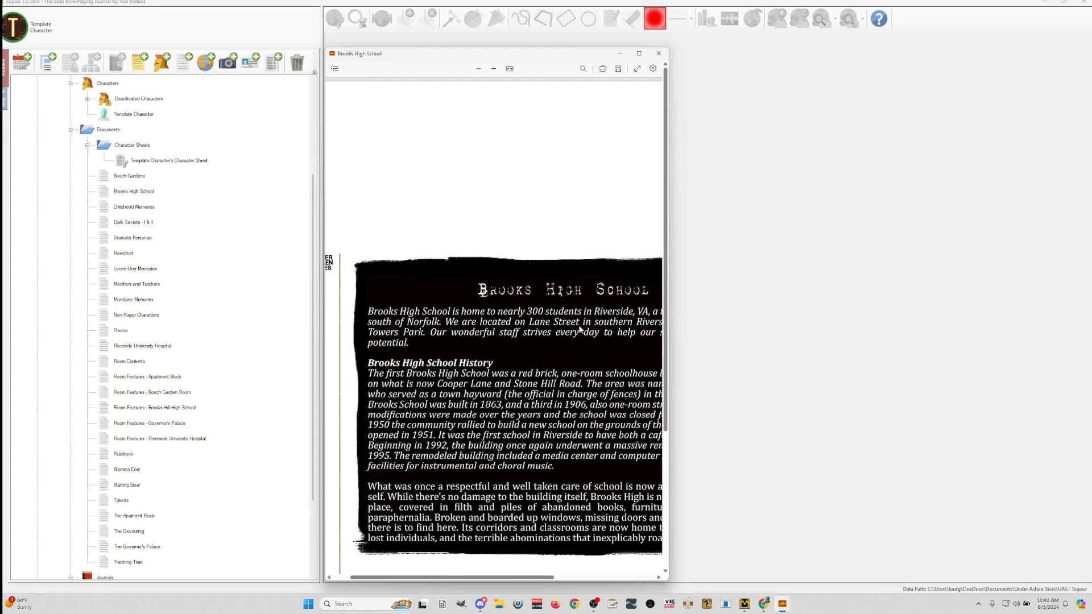
click(658, 53)
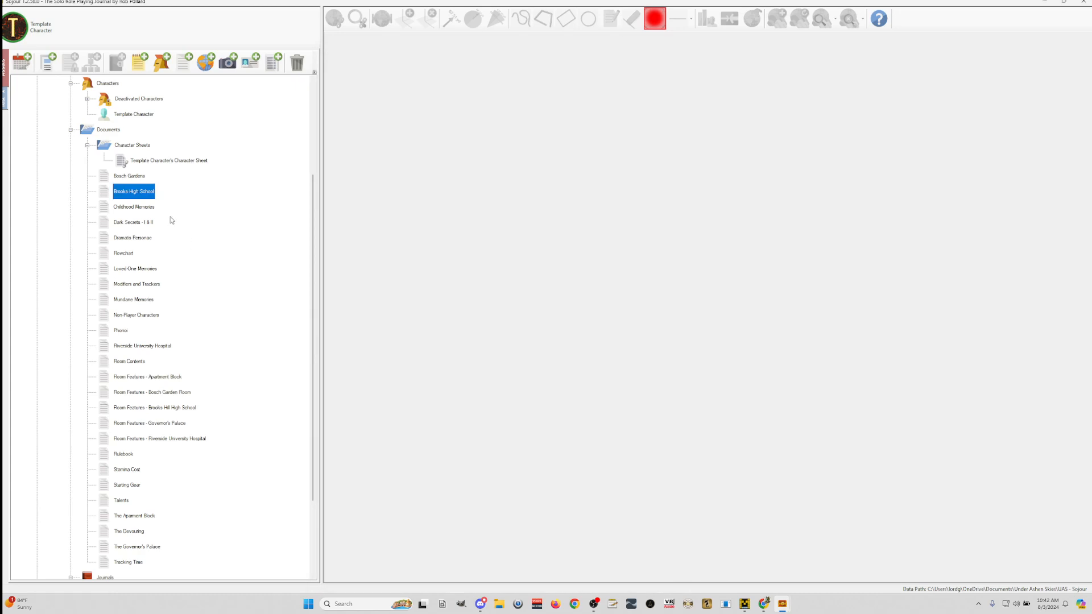
double_click(138, 207)
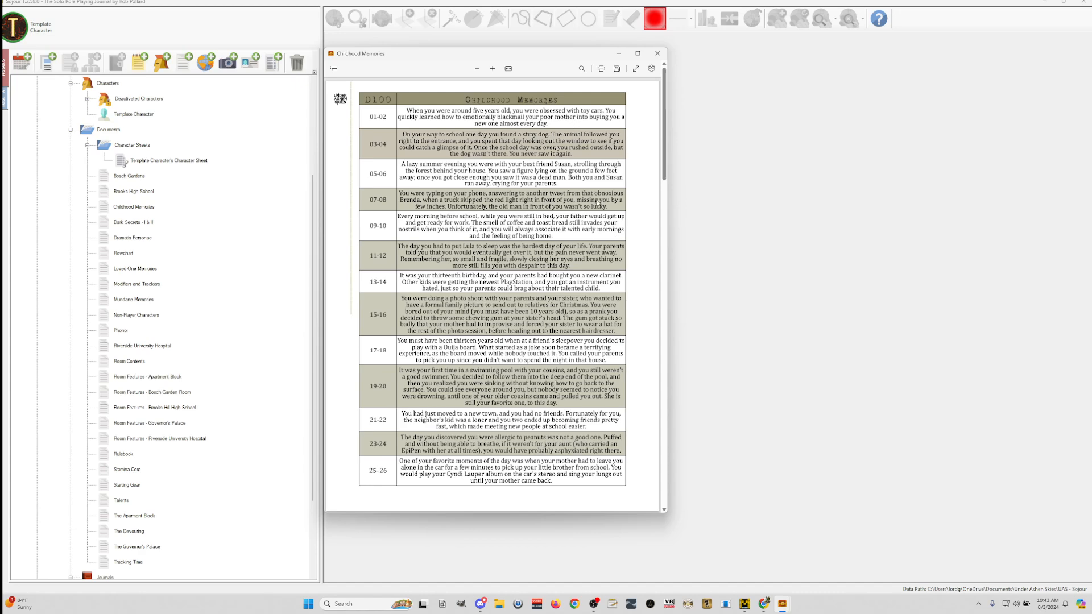
click(657, 53)
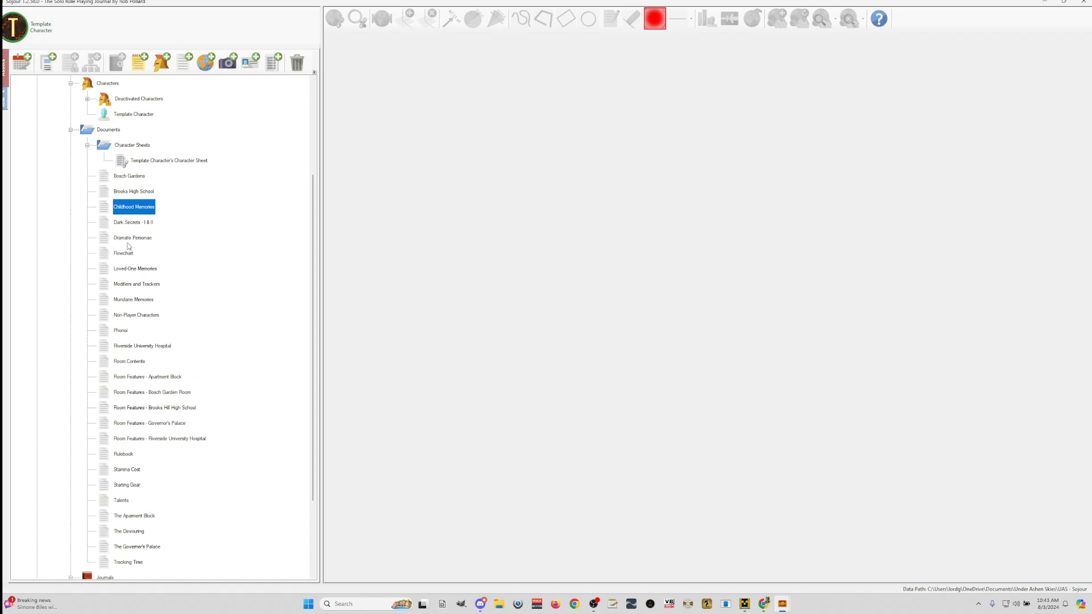
- Open the Flowchart document and widen its window to fill the workspace's full width
double_click(121, 254)
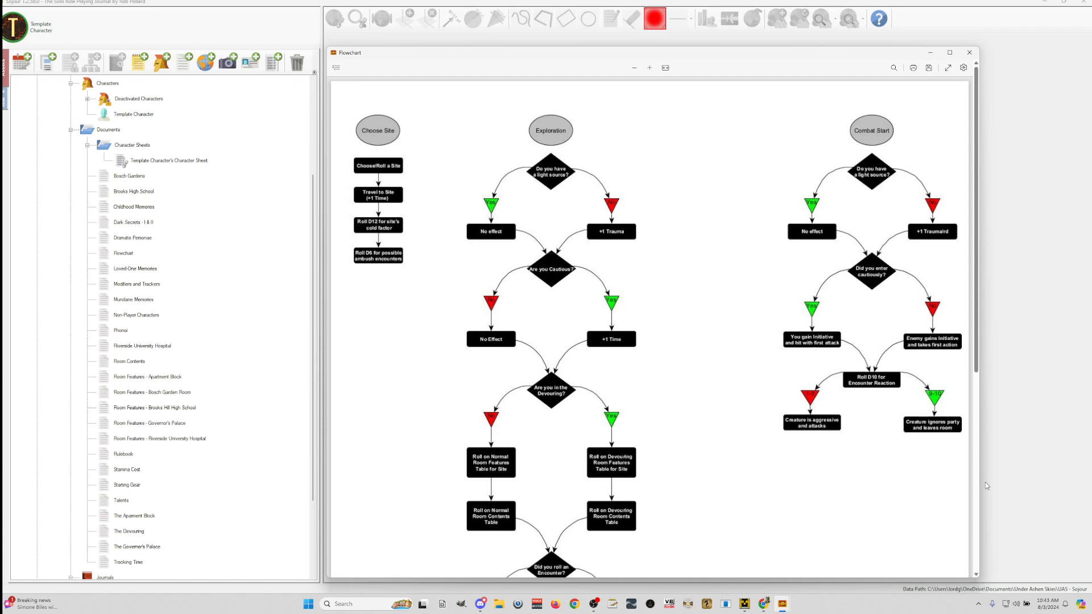
drag(979, 485, 1083, 474)
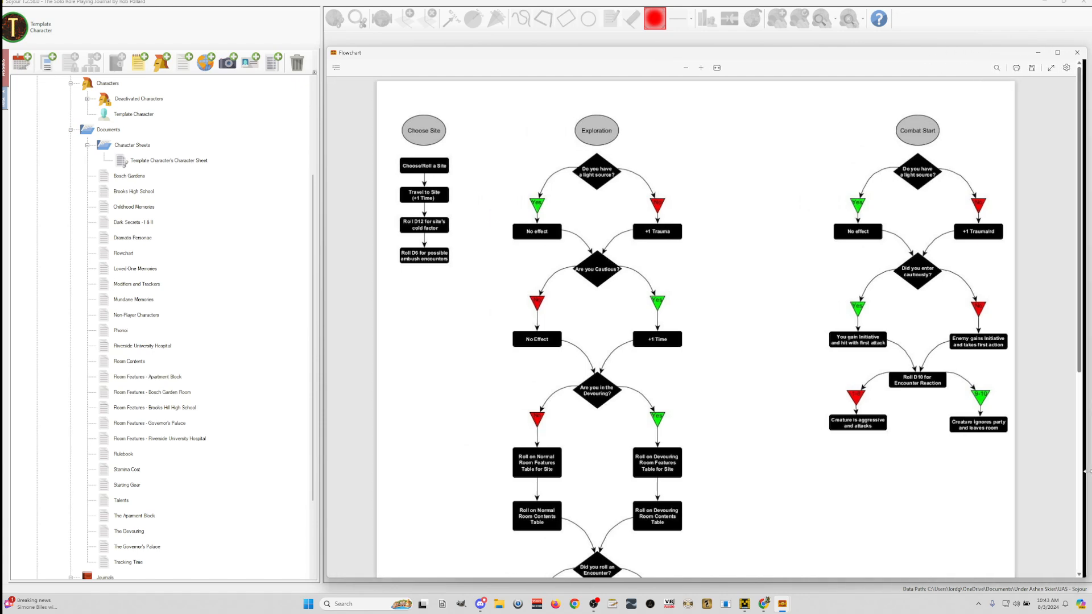
- Enlarge the Flowchart document and follow its Exploration branch from the light source question down to the Encounter Reaction Table roll
click(704, 68)
click(703, 68)
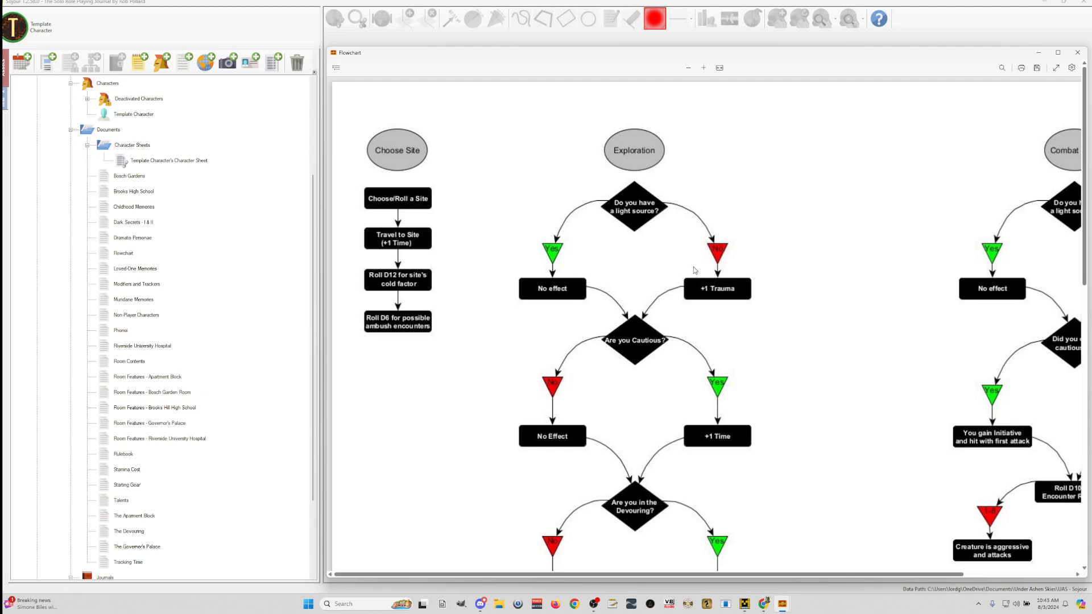
scroll(608, 267, right, 3)
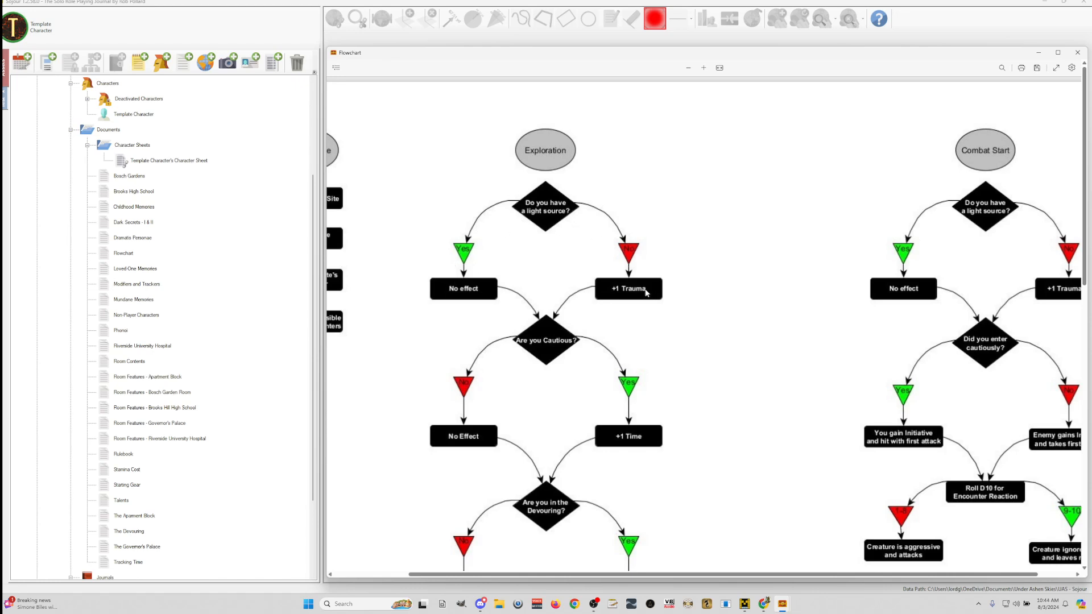
scroll(648, 292, down, 3)
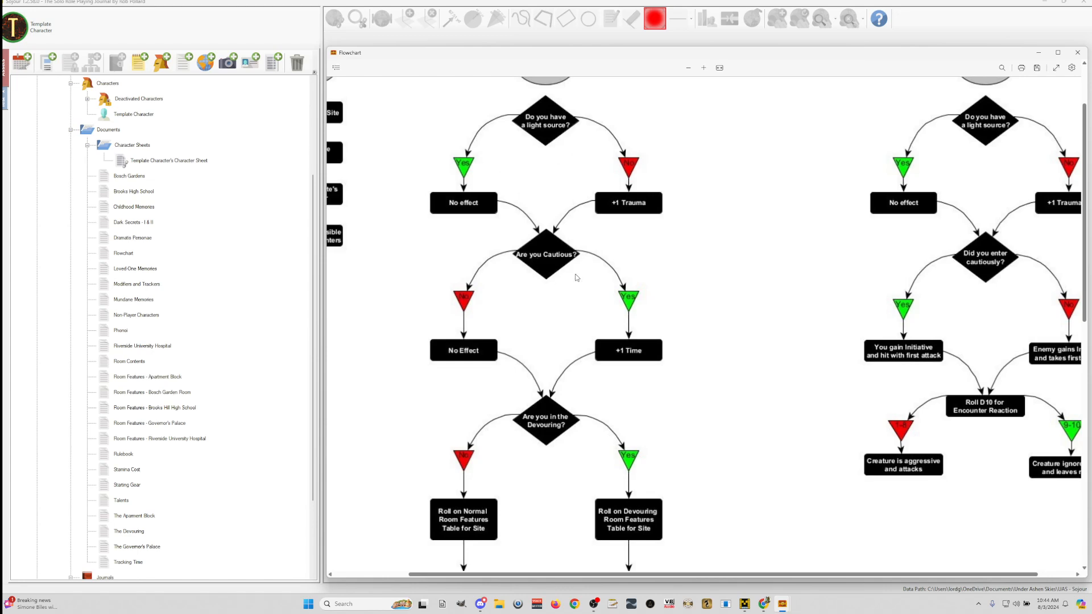
scroll(631, 348, down, 2)
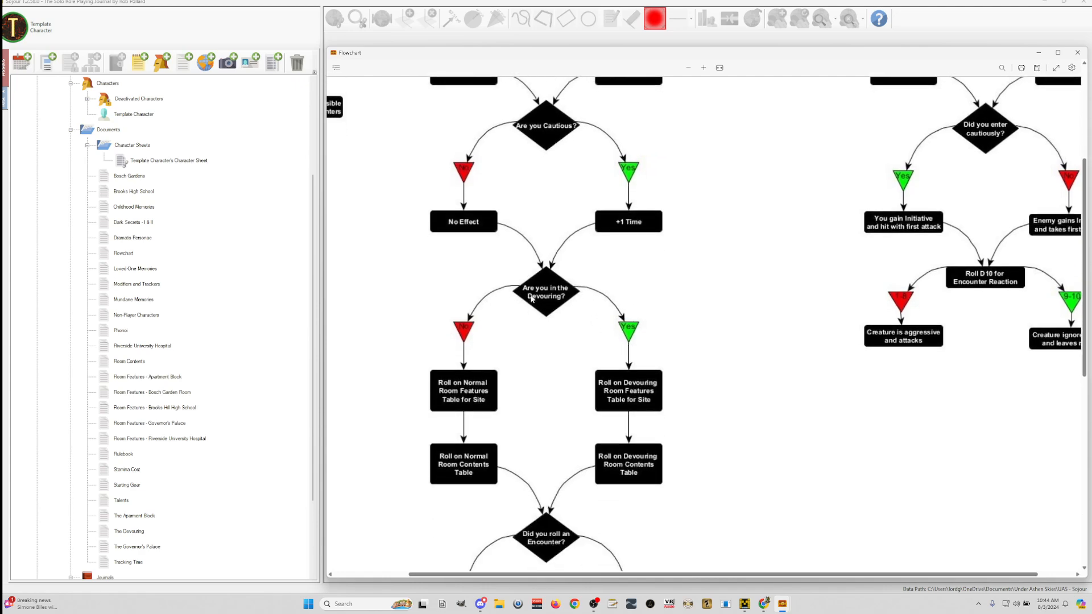
scroll(532, 299, down, 4)
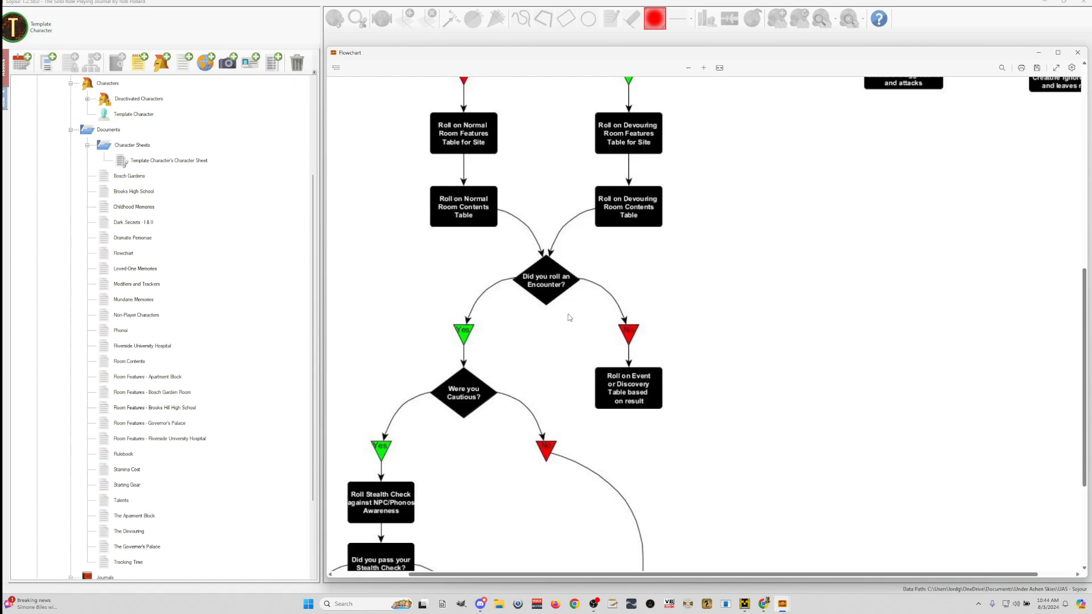
scroll(569, 314, down, 3)
scroll(569, 317, up, 2)
scroll(569, 317, down, 1)
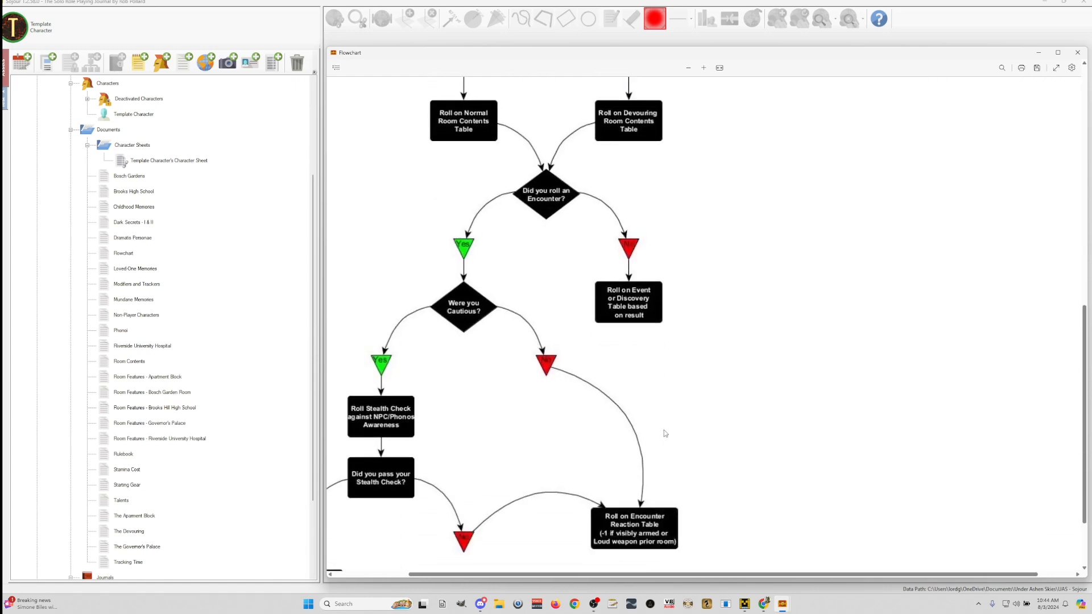
- Review the Flowchart's Combat Start branch down to the creature reaction outcomes, and close the document
scroll(796, 341, left, 1)
scroll(968, 274, up, 3)
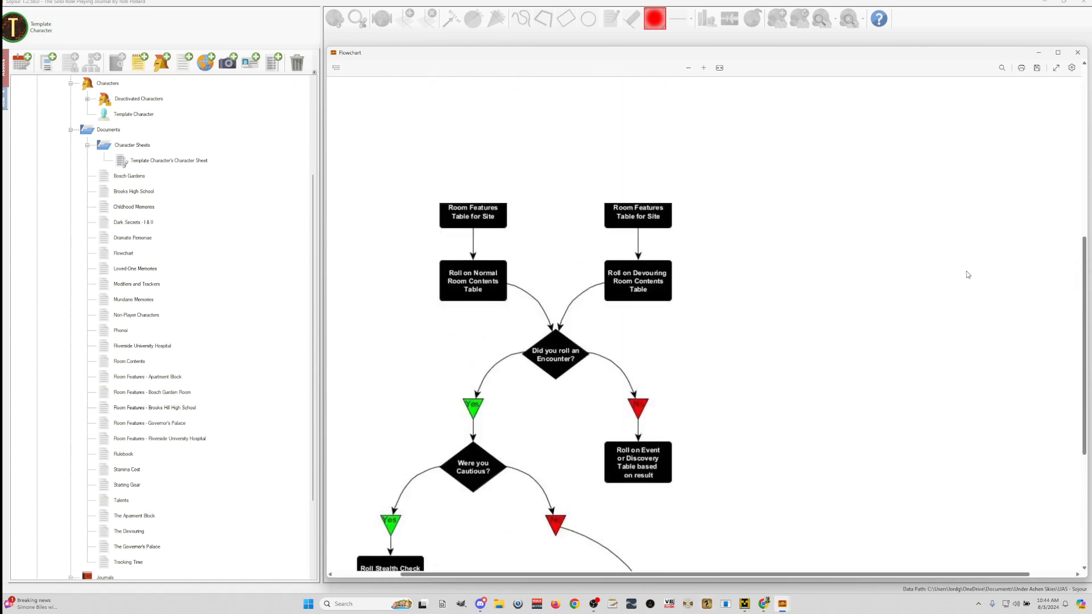
scroll(968, 275, up, 6)
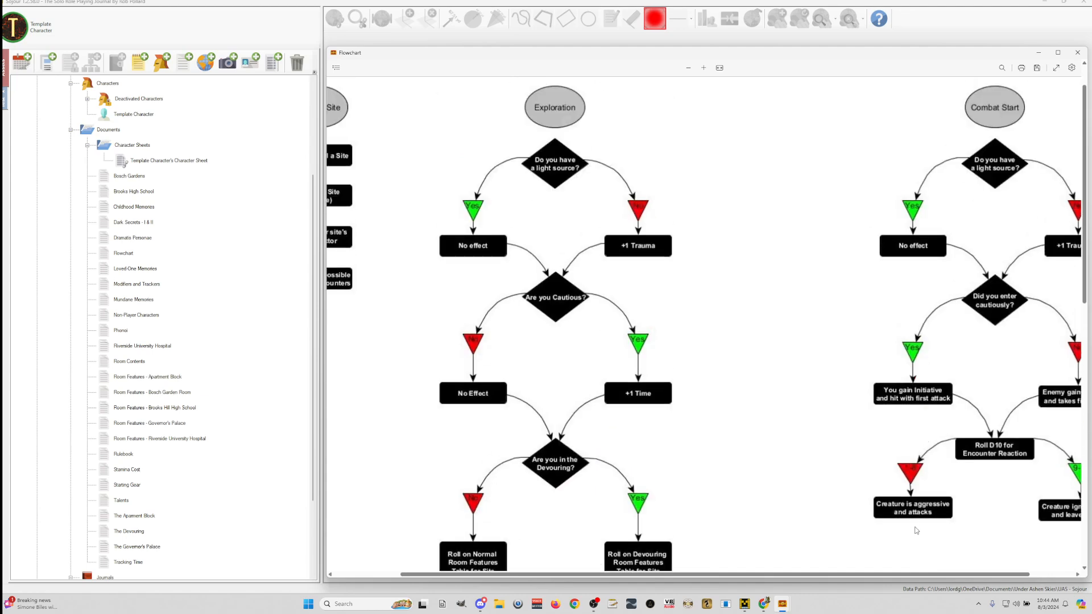
scroll(916, 530, right, 1)
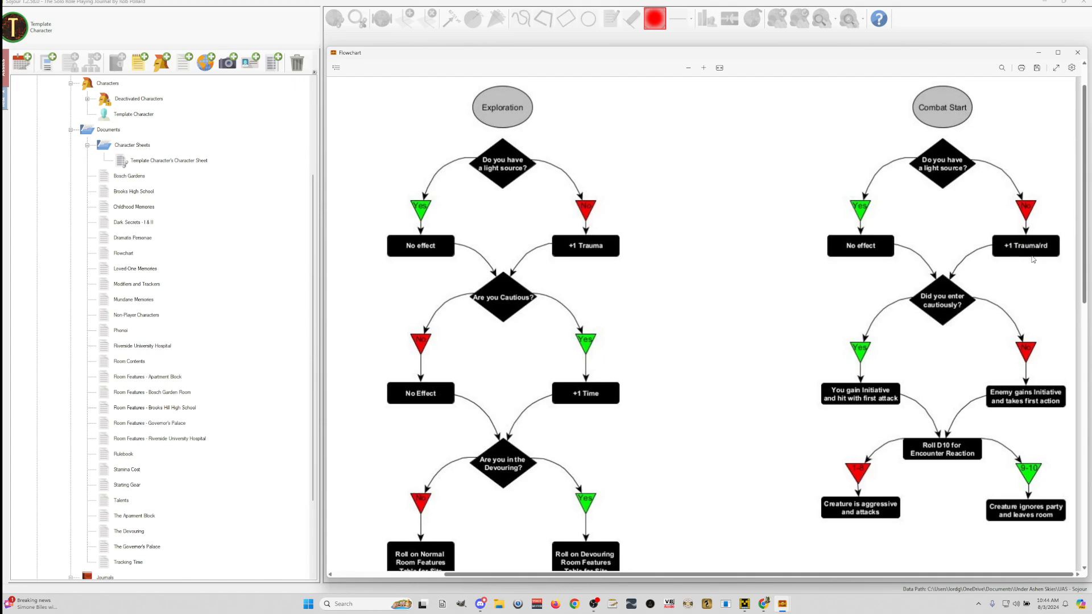
click(1077, 53)
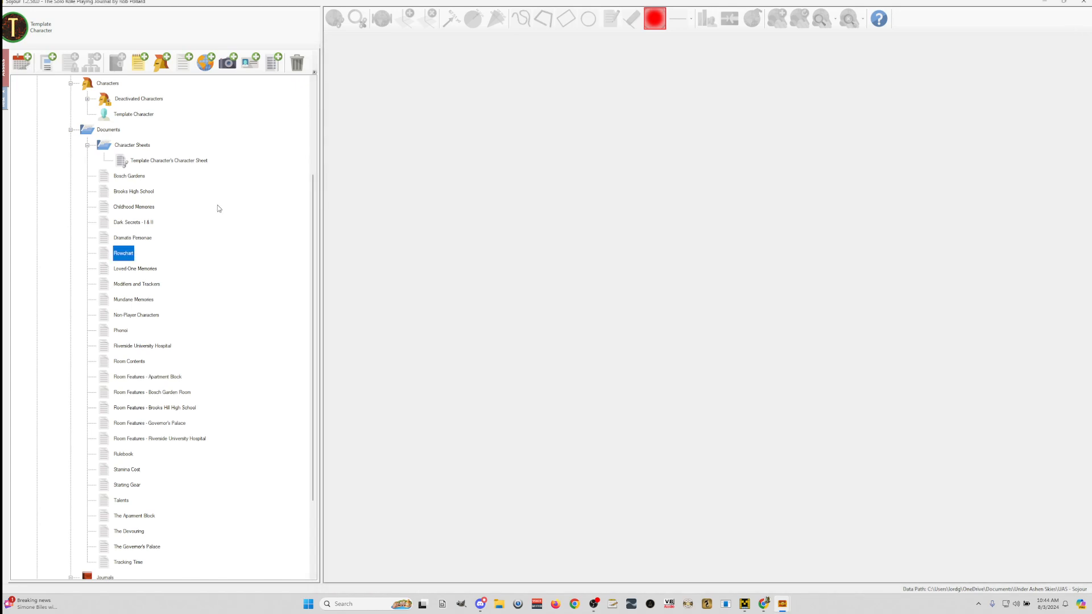
- Read the Modifiers and Trackers document and the Room Contents document, closing each one after viewing
double_click(139, 284)
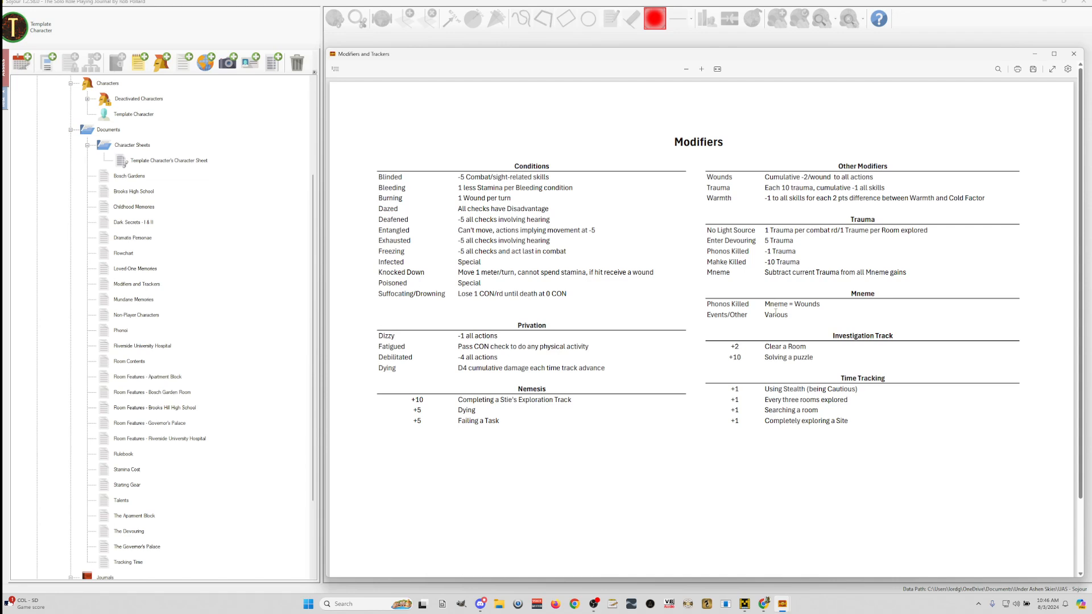
drag(822, 304, 768, 302)
click(766, 303)
click(1074, 54)
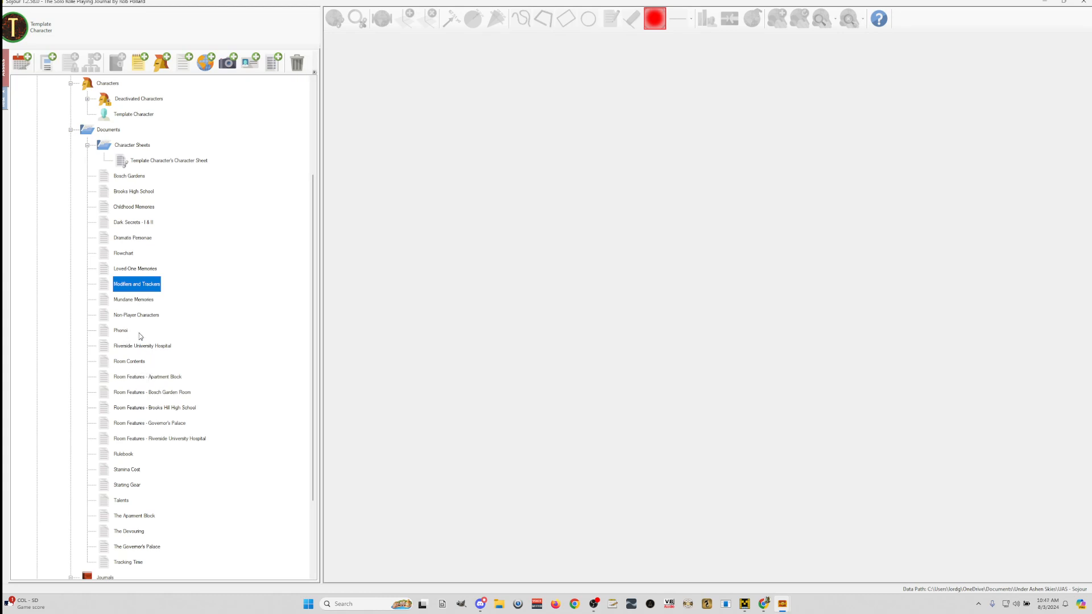
click(139, 362)
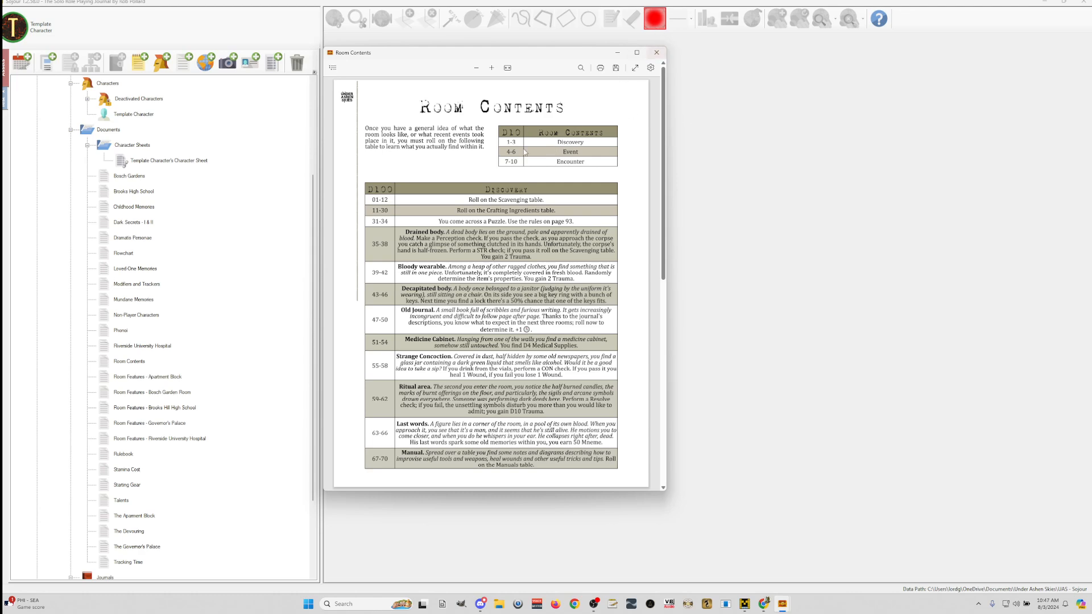
click(655, 19)
- Open the Room Features - Apartment Block document beside the campaign tree and lengthen its window to read the D100 table
click(155, 379)
drag(155, 380, 468, 207)
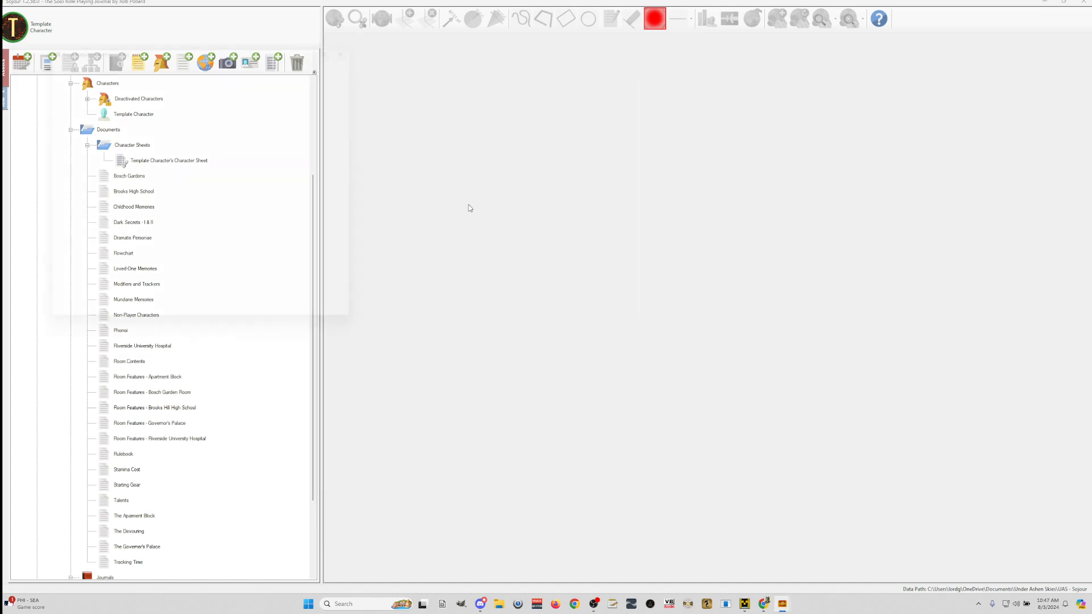
drag(561, 71, 548, 59)
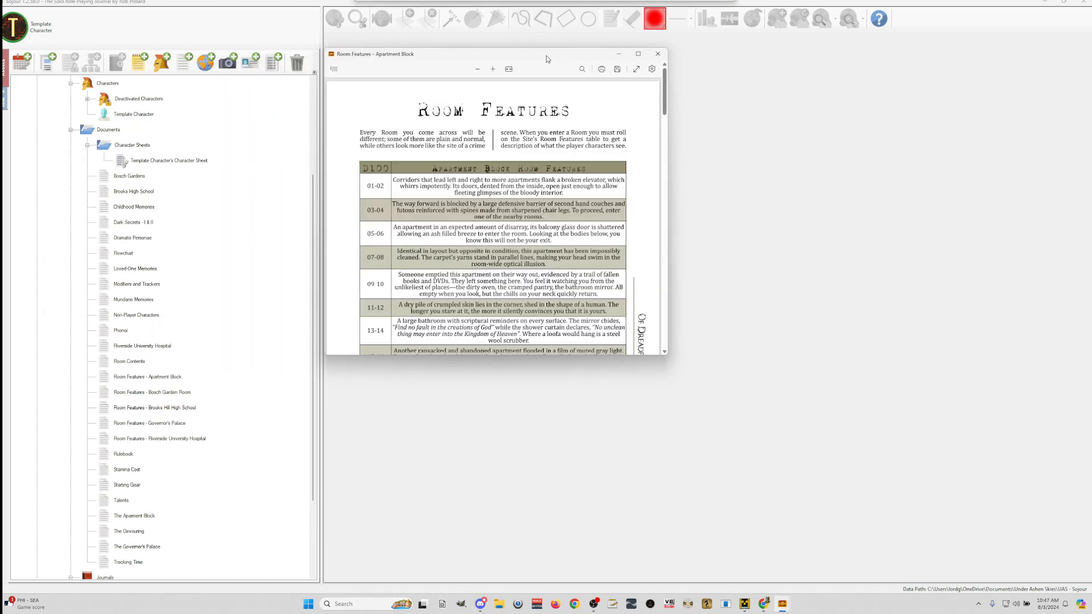
drag(565, 356, 552, 522)
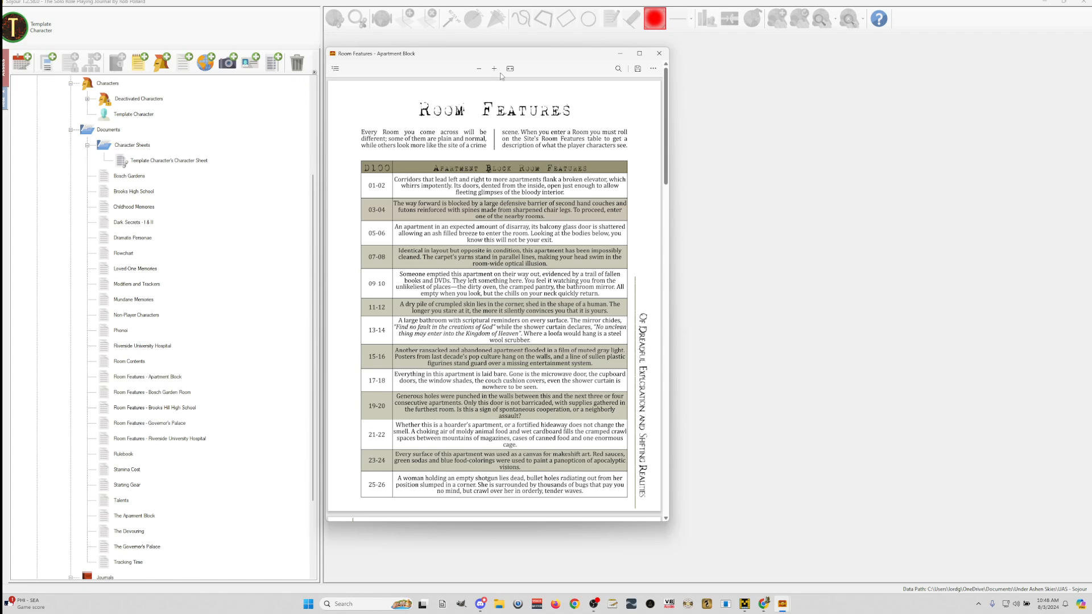
scroll(349, 211, down, 2)
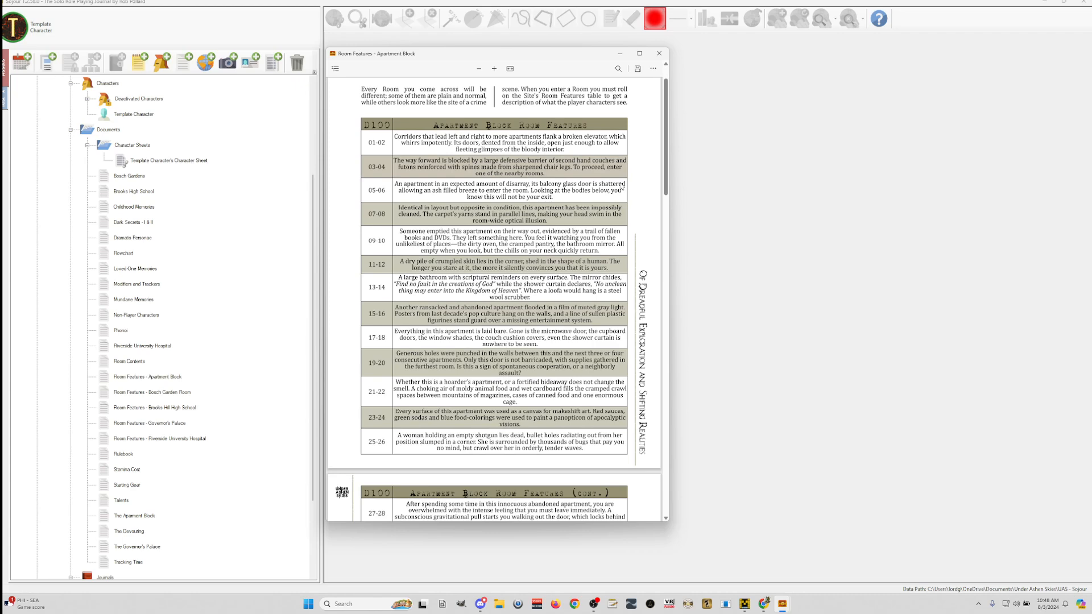
scroll(348, 225, up, 2)
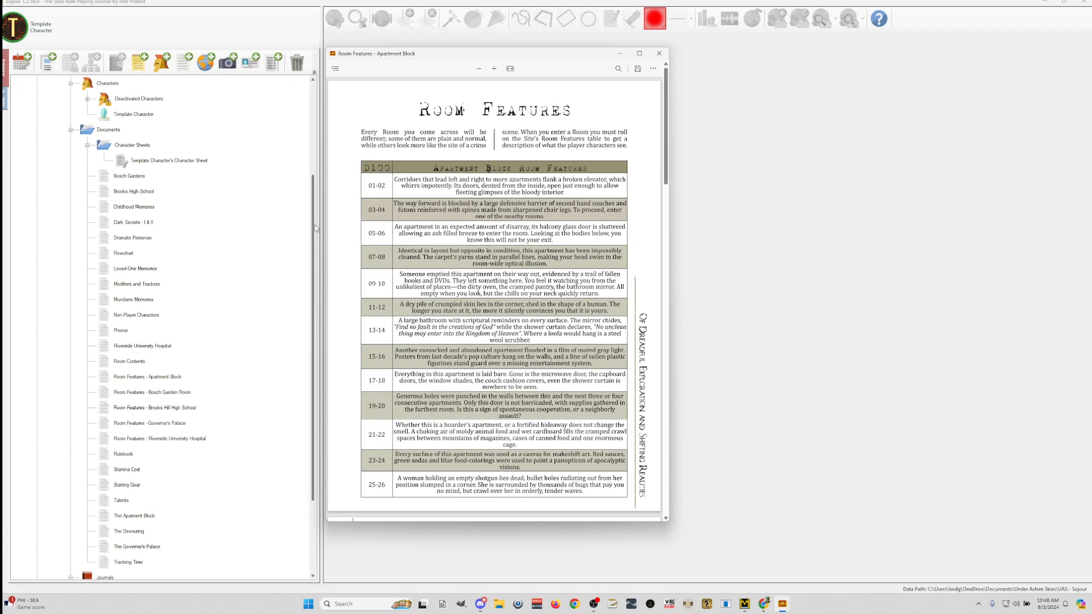
- Expand the Document Templates branch and open the Apartment Room Features template alongside the Apartment Block document for comparison
drag(314, 229, 302, 304)
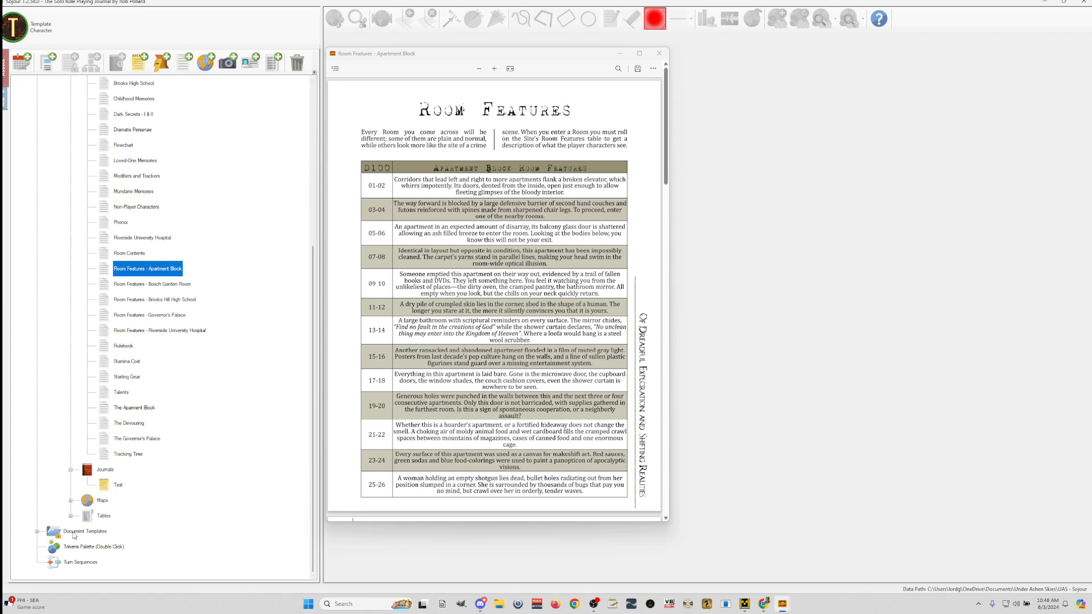
click(38, 531)
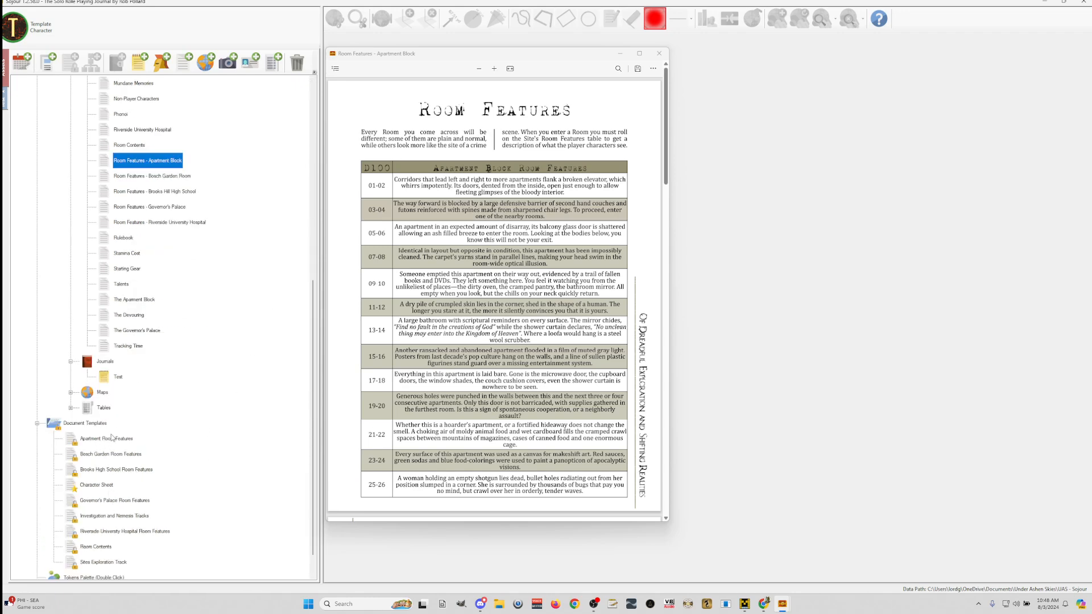
double_click(101, 438)
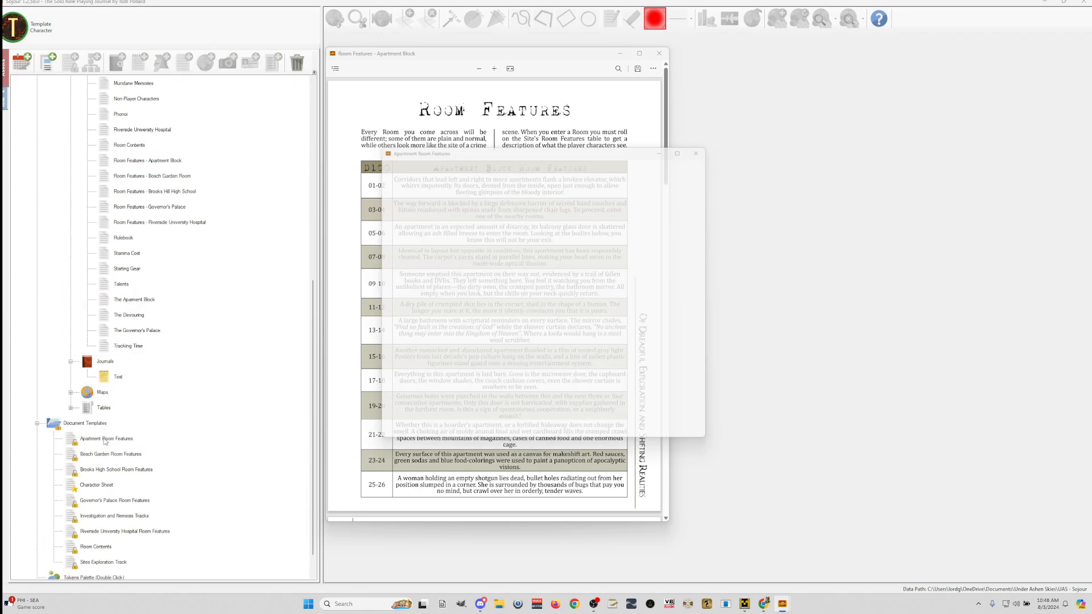
drag(449, 58, 795, 60)
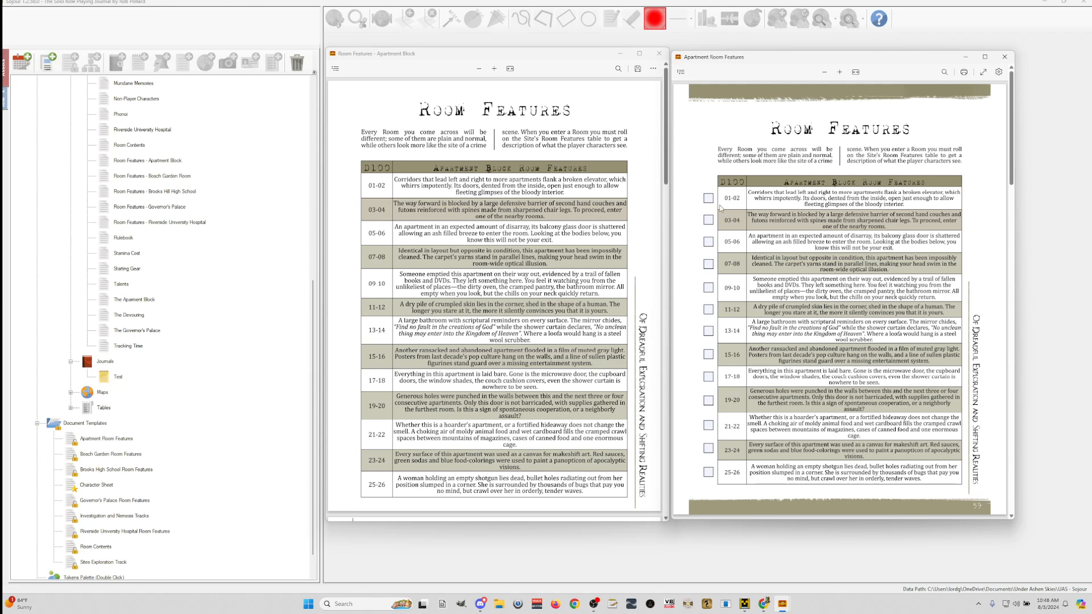
- Try the template's checkboxes for rows 11-12 and 19-20, clear both, and close both room features documents
click(708, 311)
click(707, 399)
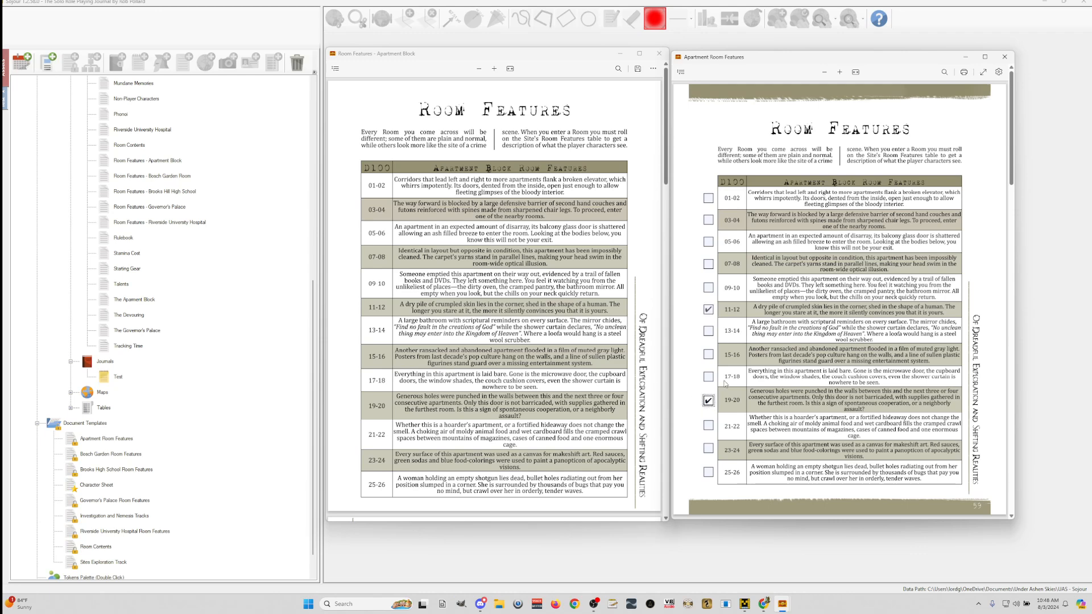
click(708, 310)
click(708, 401)
click(1005, 57)
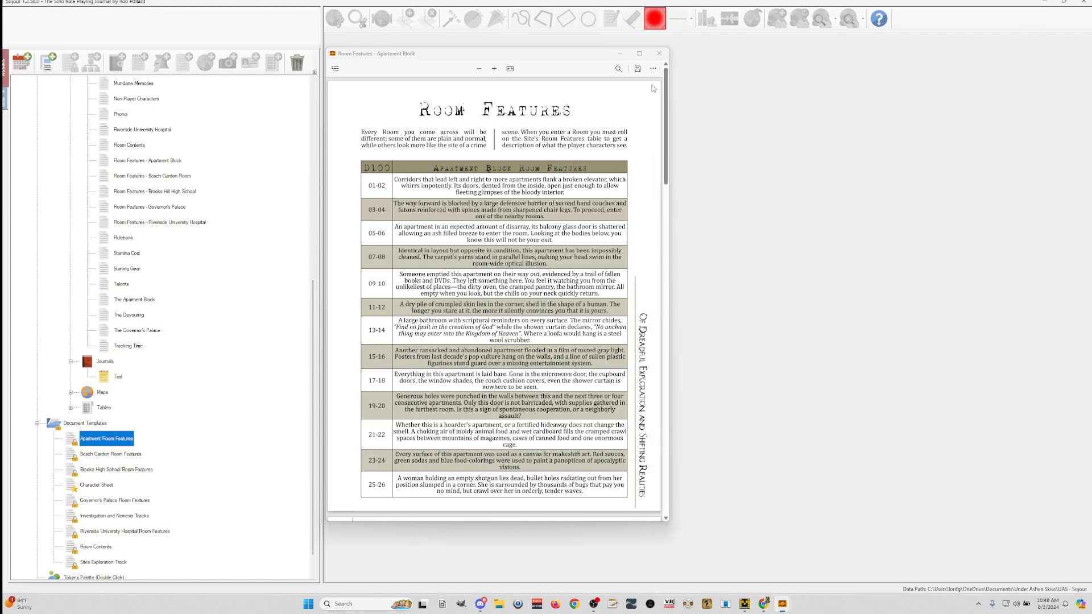
click(659, 53)
- Set up a new campaign document named "Apt block 1" from the Apartment Room Features template, and cancel adding it
scroll(205, 291, up, 7)
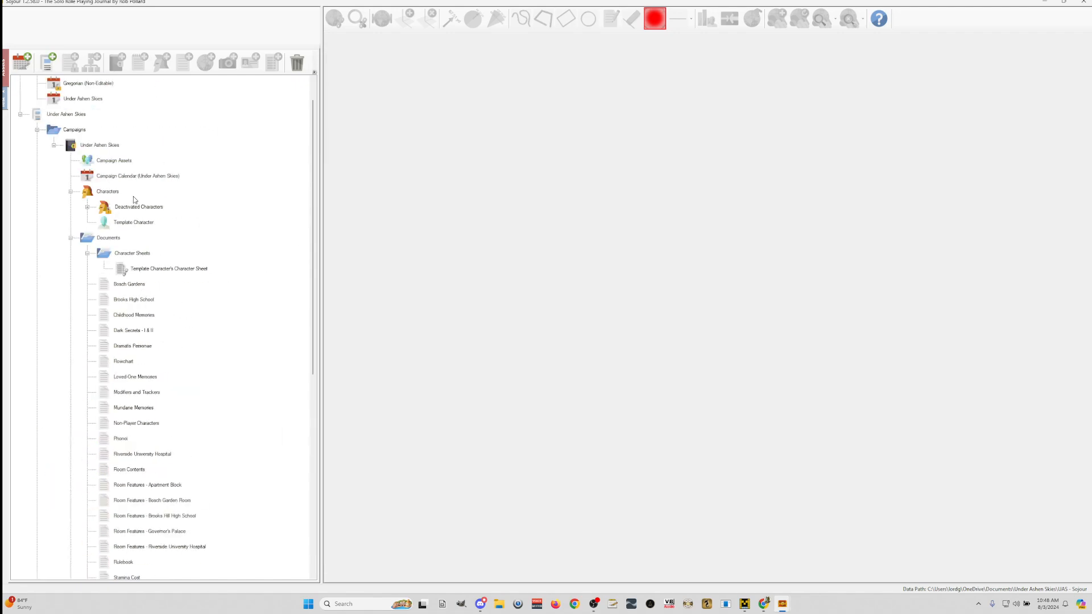
right_click(146, 243)
click(186, 251)
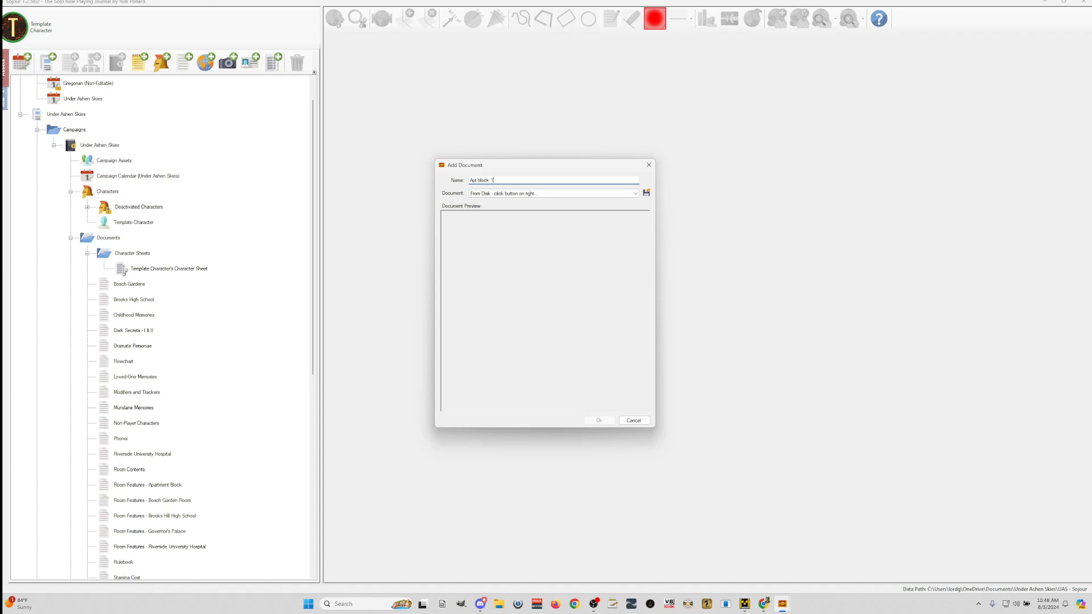
text(Apt block 1)
click(635, 194)
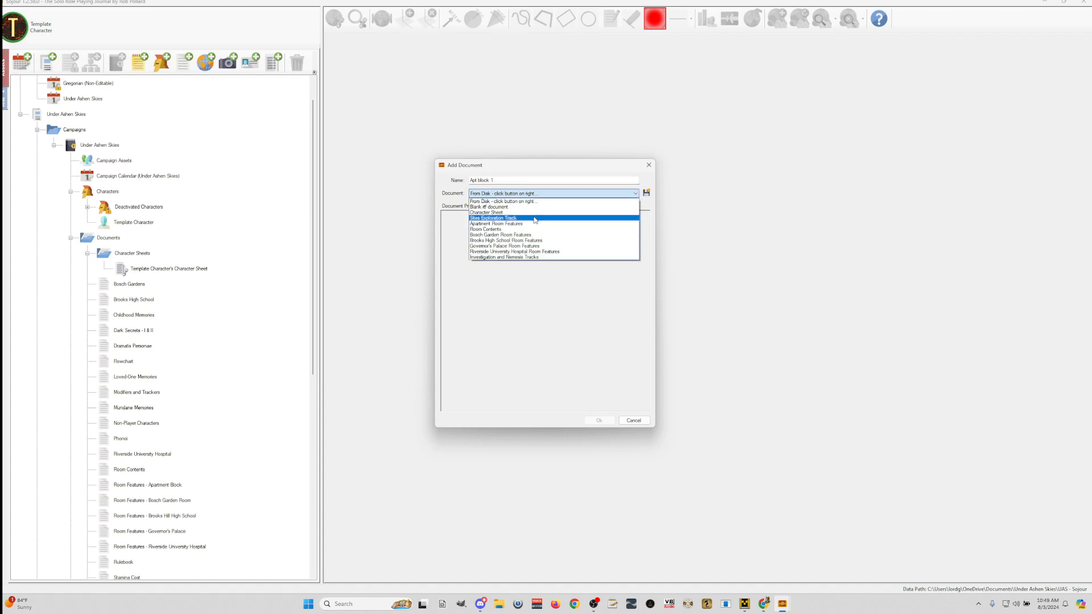
click(515, 224)
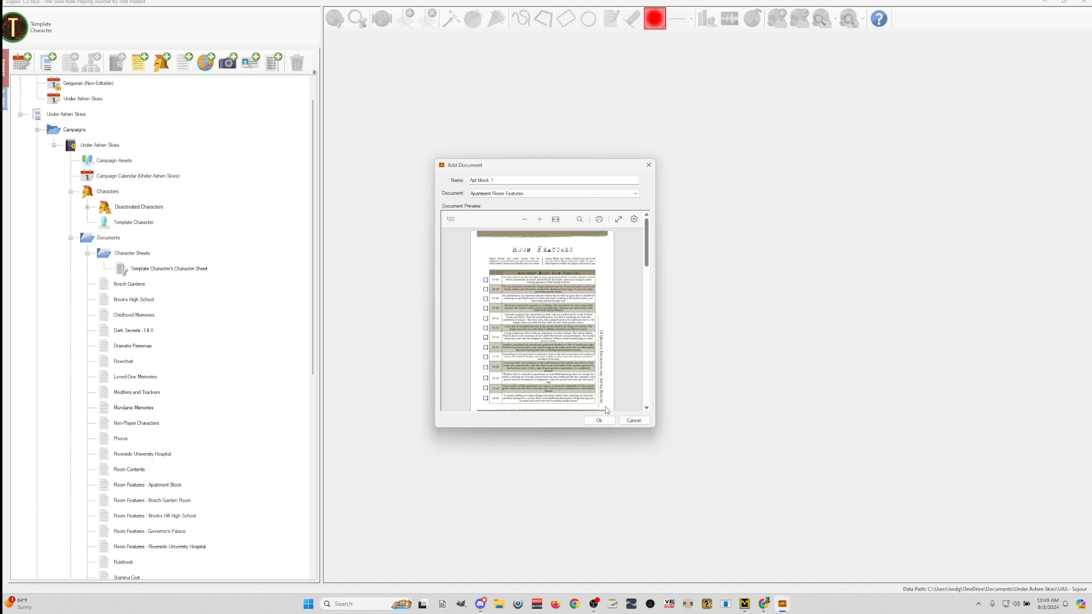
click(634, 420)
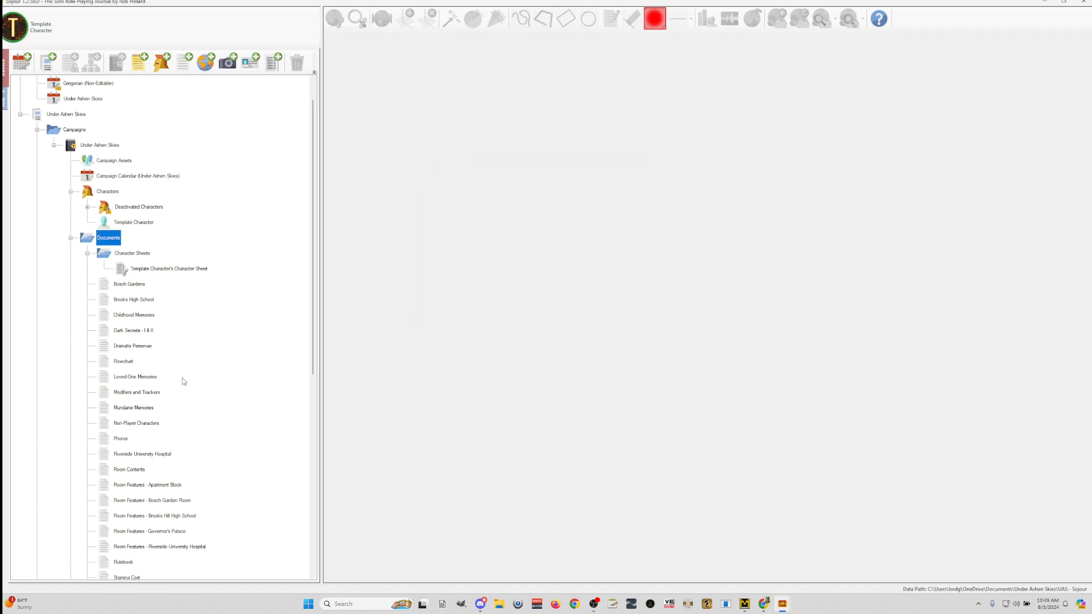
- Open the Tracking Time document and place Template Character's character sheet beside it
scroll(163, 376, down, 4)
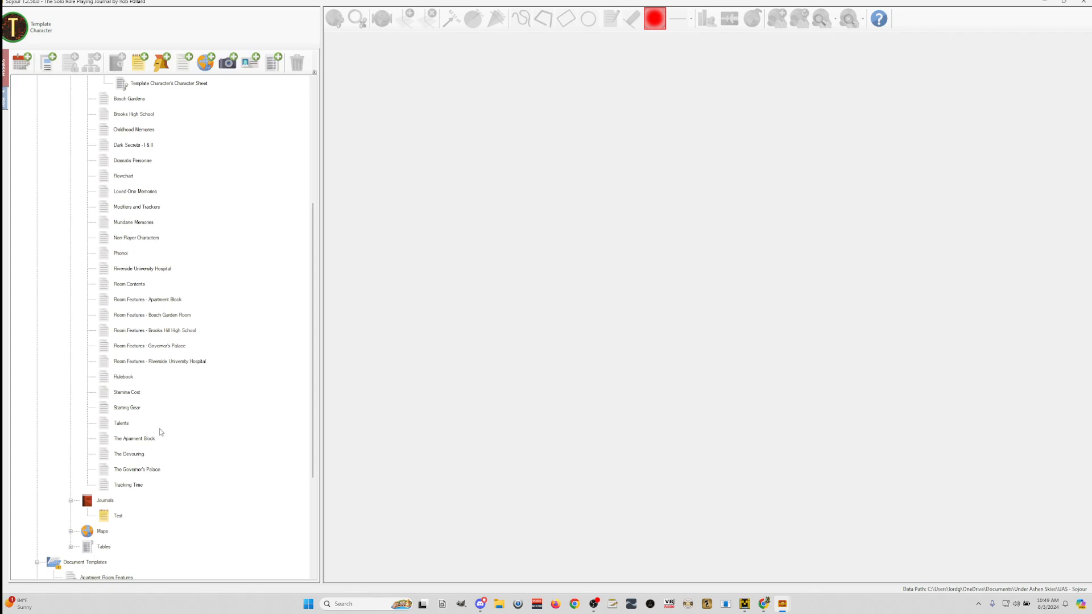
double_click(128, 486)
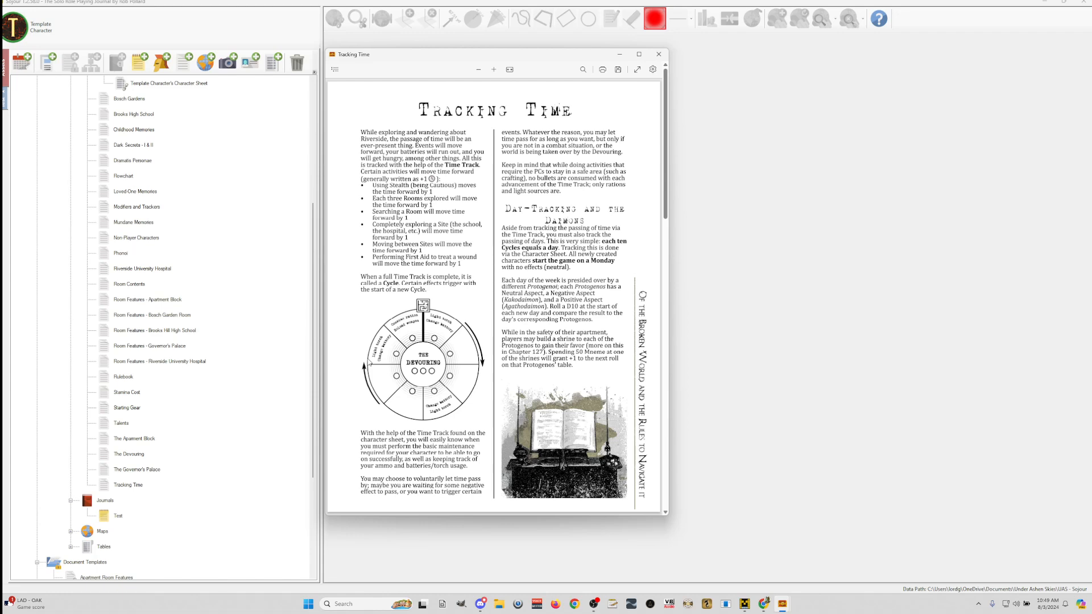
scroll(220, 243, up, 4)
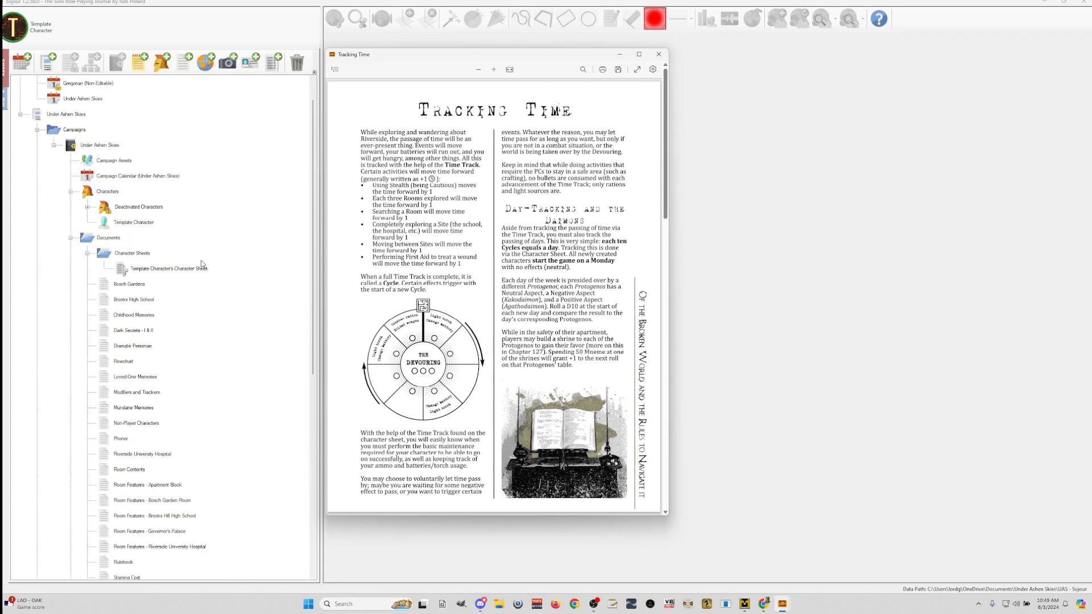
click(134, 220)
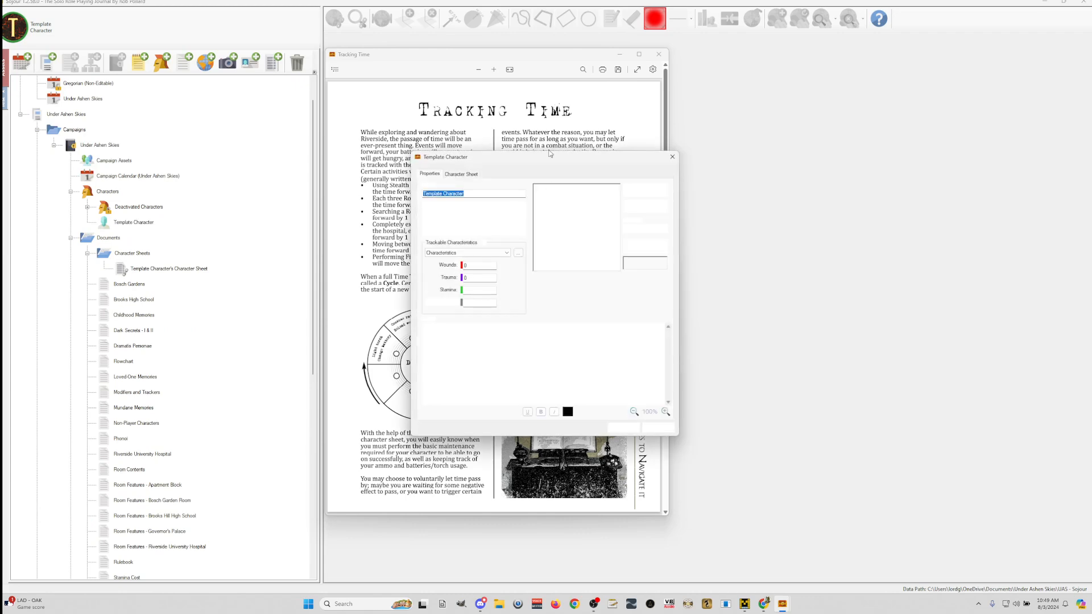
click(458, 174)
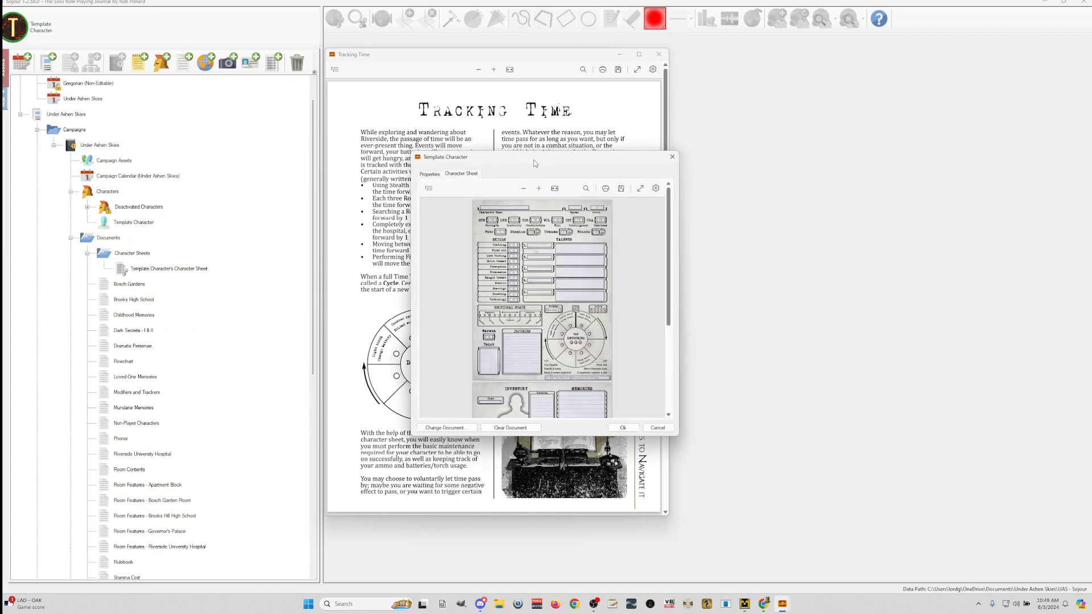
drag(533, 159, 798, 56)
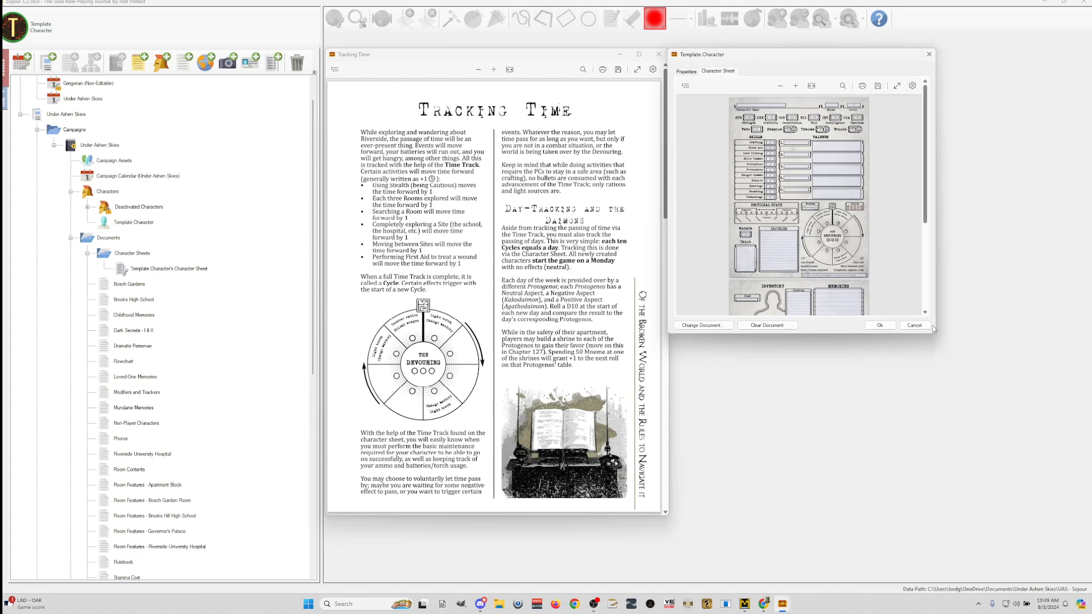
- Fit the character sheet to the width of Template Character's window, and close the window
drag(903, 57, 917, 58)
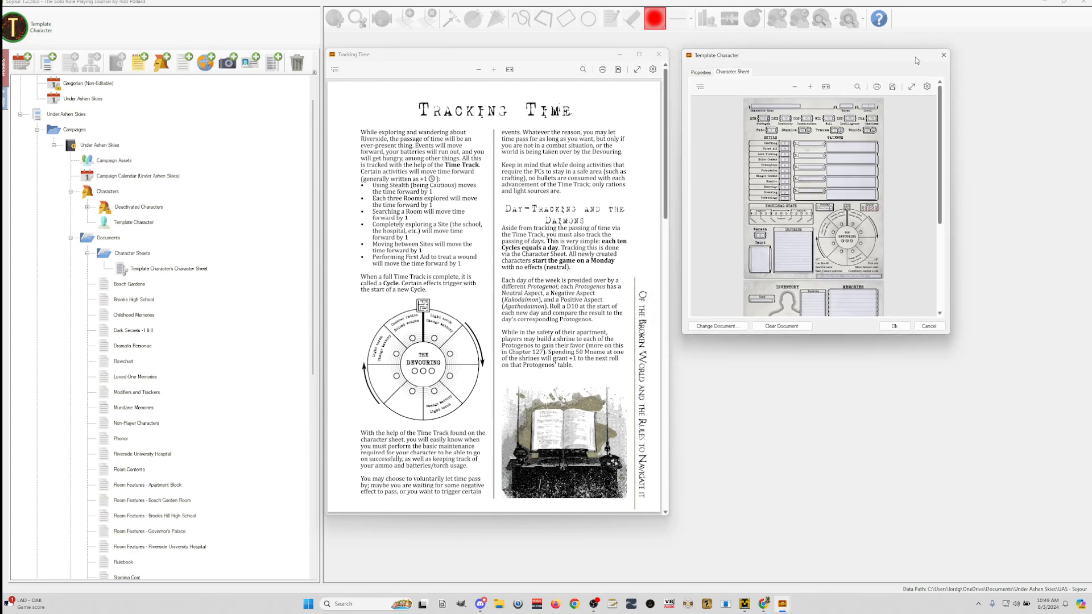
click(828, 89)
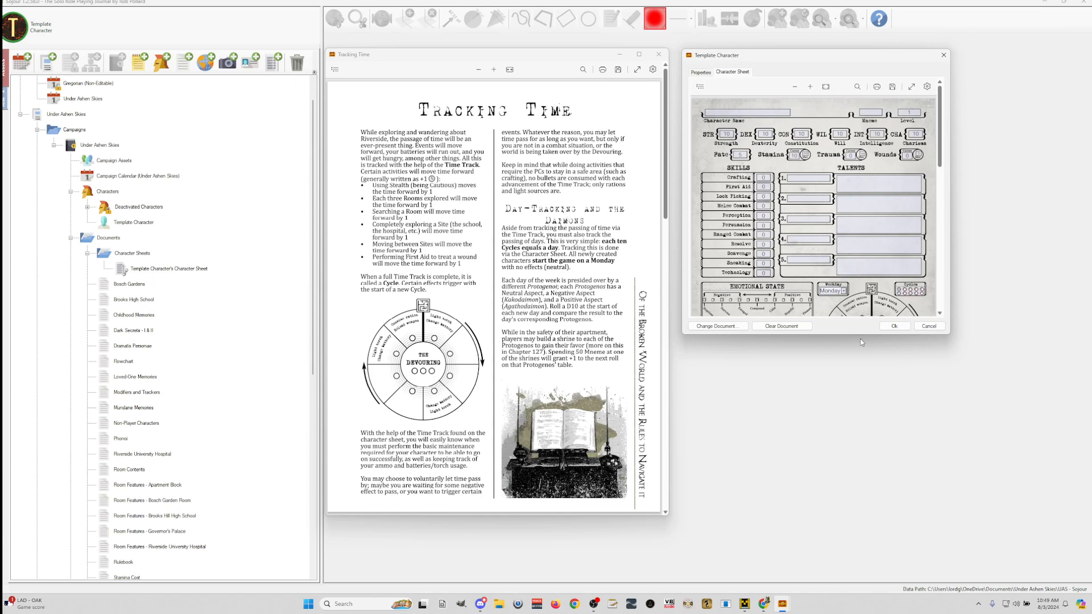
click(913, 87)
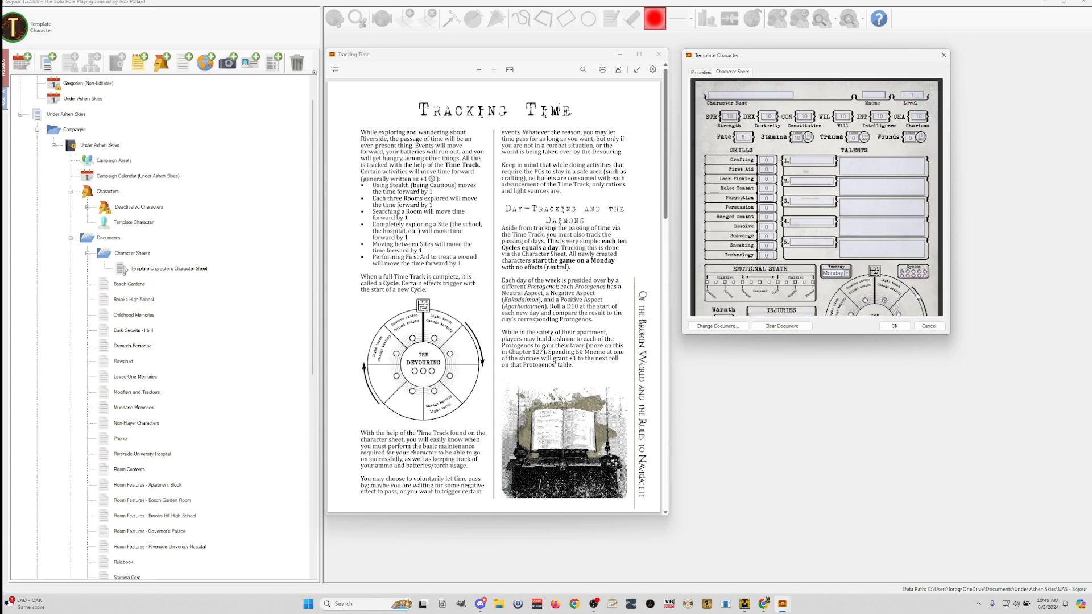
click(944, 55)
- Open the Template Character's Character Sheet document beside Tracking Time and enlarge its window to show the time wheel
double_click(164, 270)
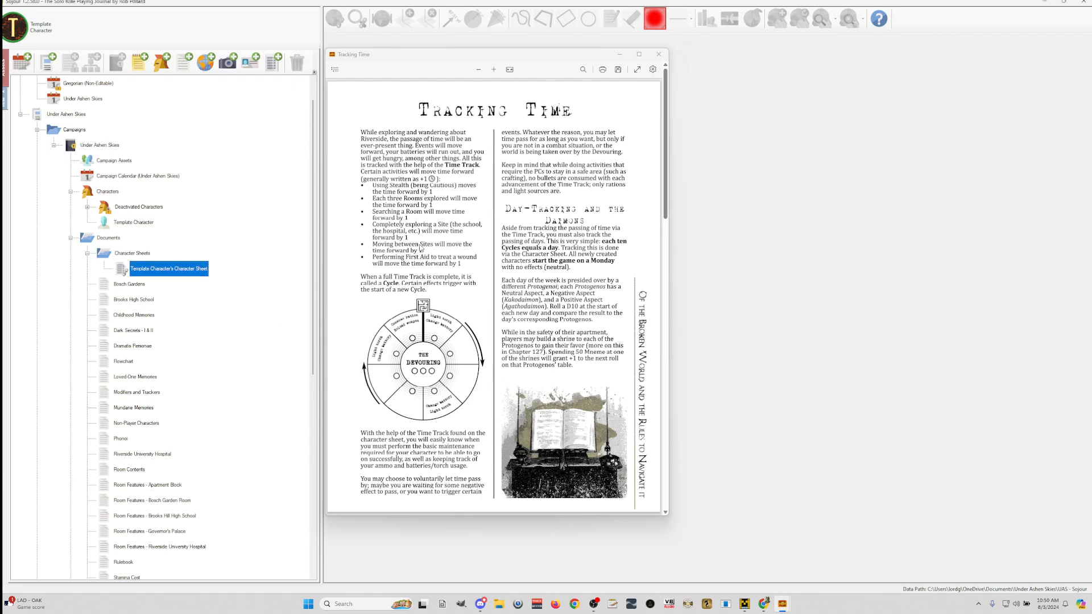
drag(456, 43, 800, 49)
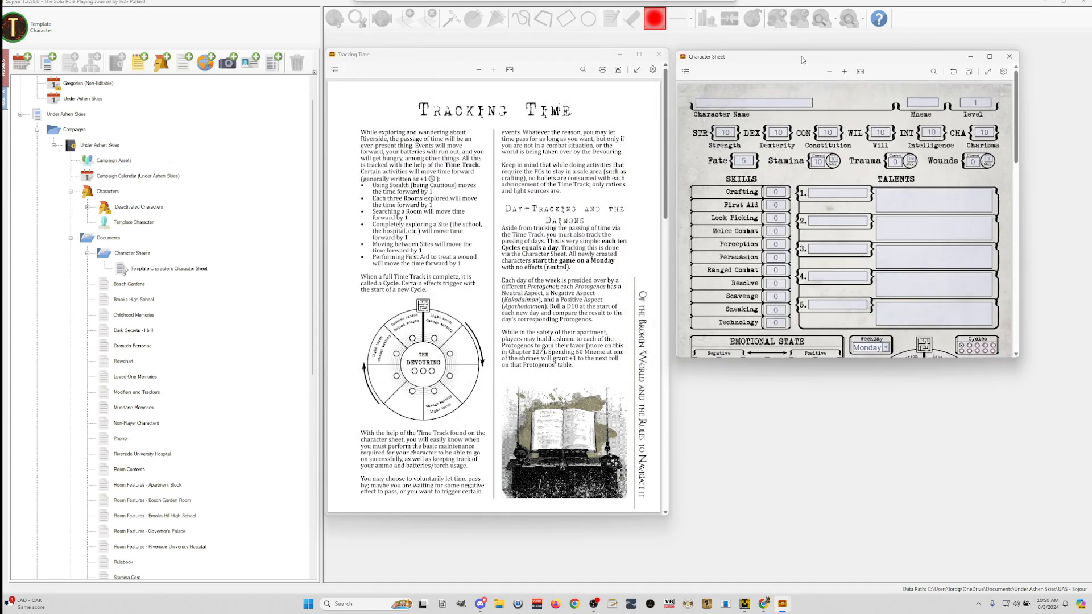
click(995, 363)
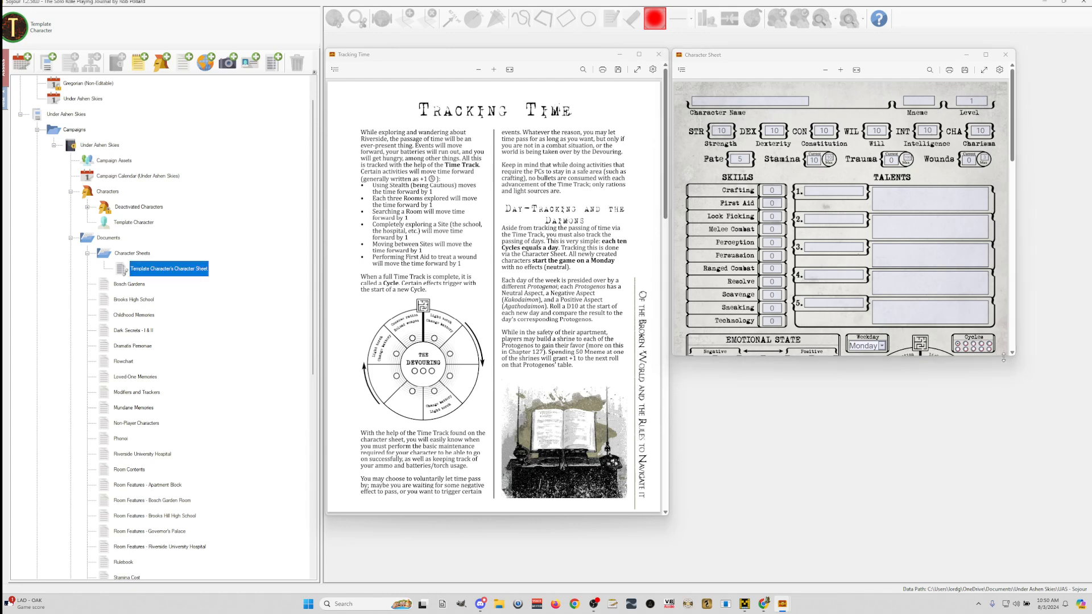
drag(1005, 355, 1039, 519)
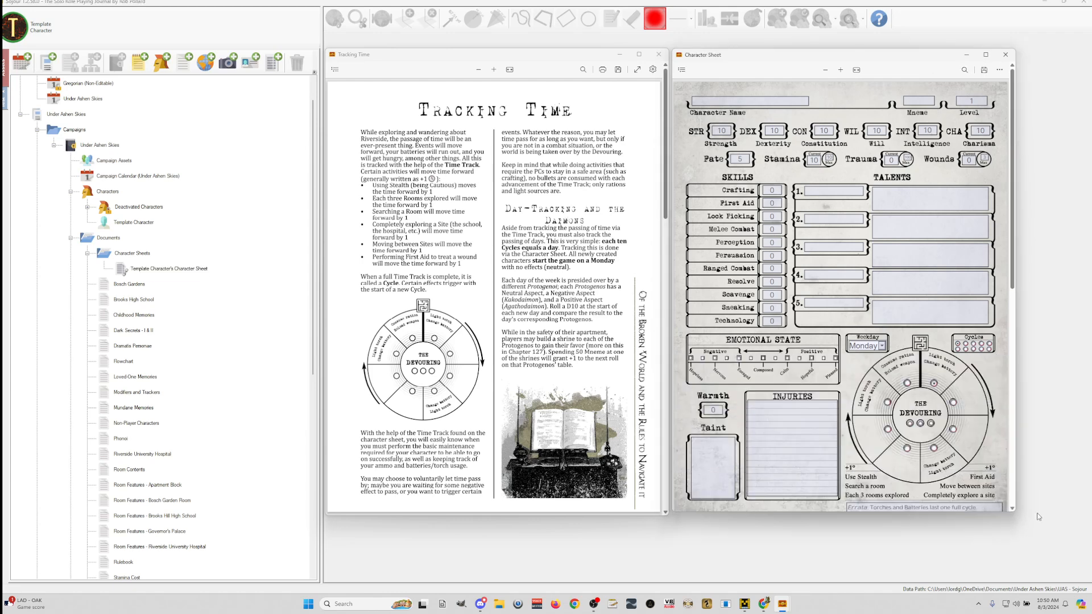
drag(1016, 382, 1076, 382)
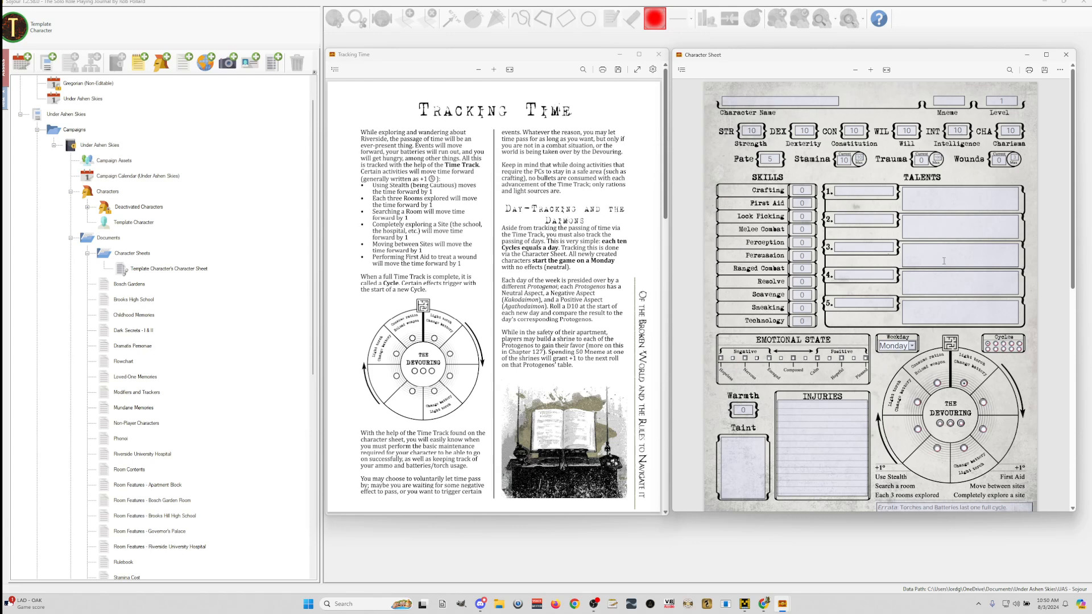
- Set the Weekday on the character sheet to Tuesday
click(912, 346)
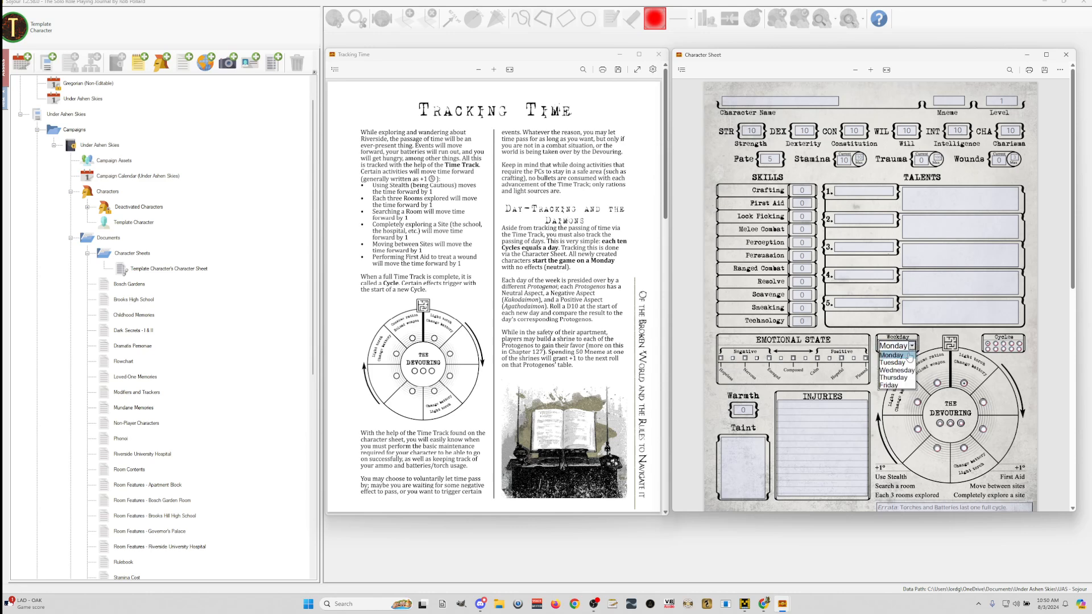
click(894, 362)
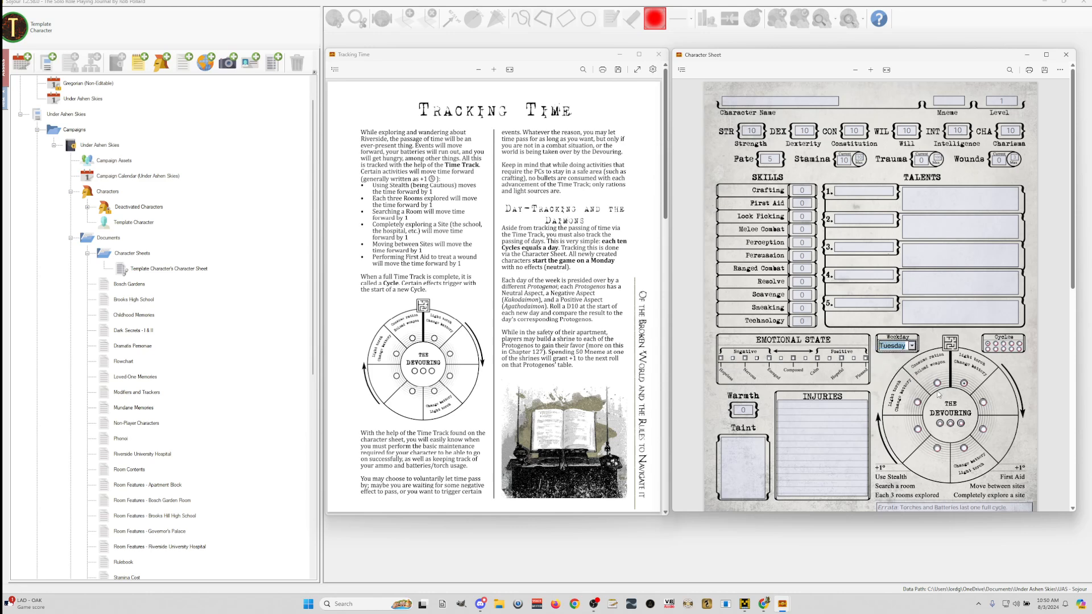
click(901, 346)
click(899, 362)
- Advance the character sheet's time wheel clockwise through its first five positions and try marking a circle in the Cycles box
click(961, 383)
click(983, 402)
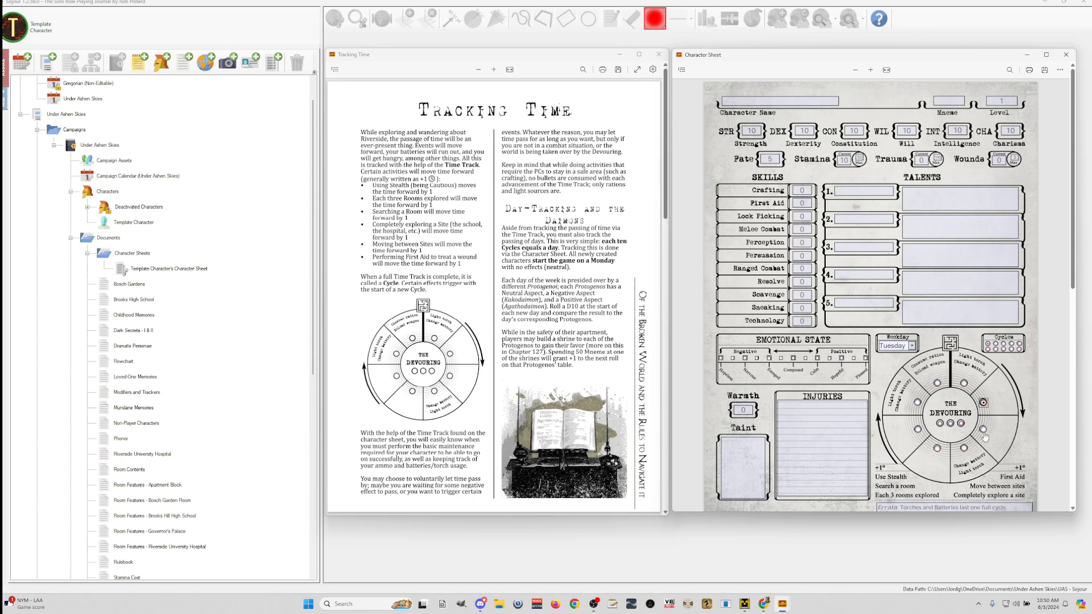
click(982, 429)
click(964, 448)
click(937, 448)
click(1003, 343)
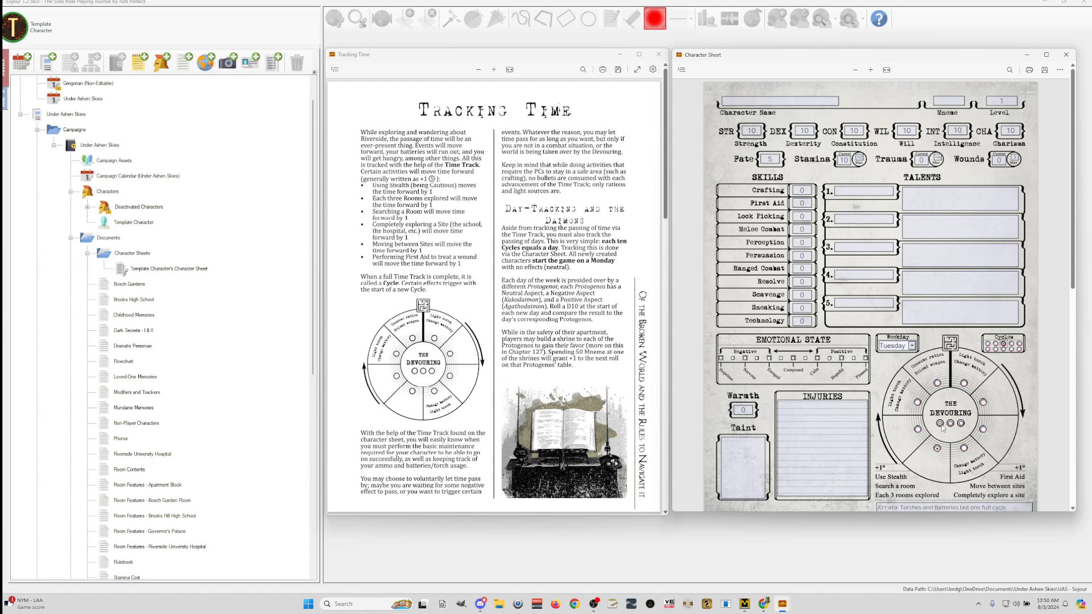
- Mark the first circle in the Cycles box and advance the time wheel again from the first to the fourth position
click(988, 344)
click(963, 383)
click(983, 402)
click(983, 430)
click(965, 448)
scroll(943, 385, down, 1)
scroll(886, 473, up, 1)
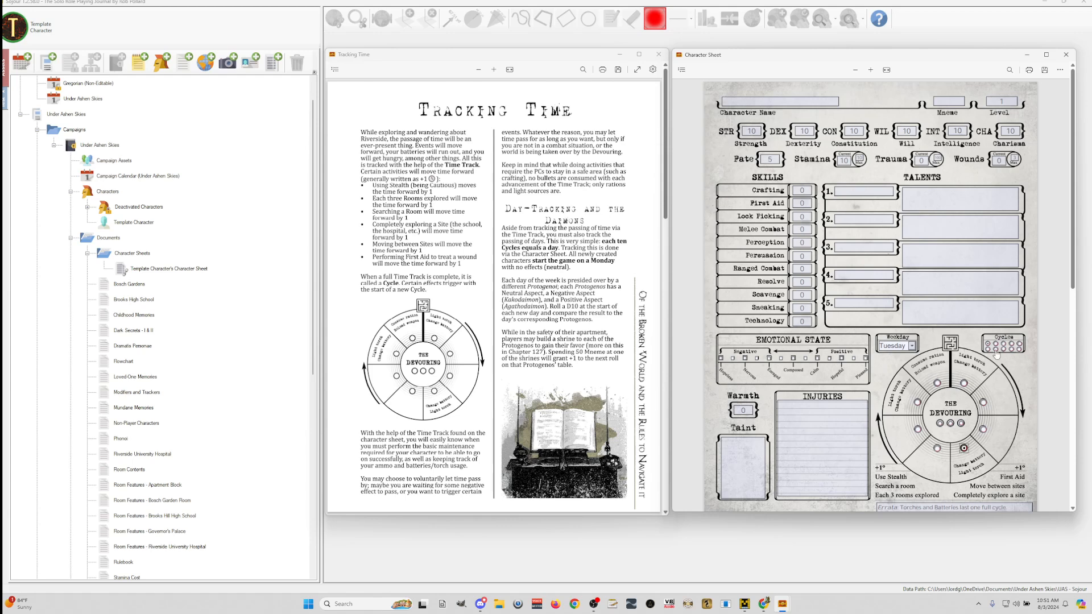
- Close the Character Sheet and Tracking Time documents, and collapse the campaign's Documents branch
click(1066, 55)
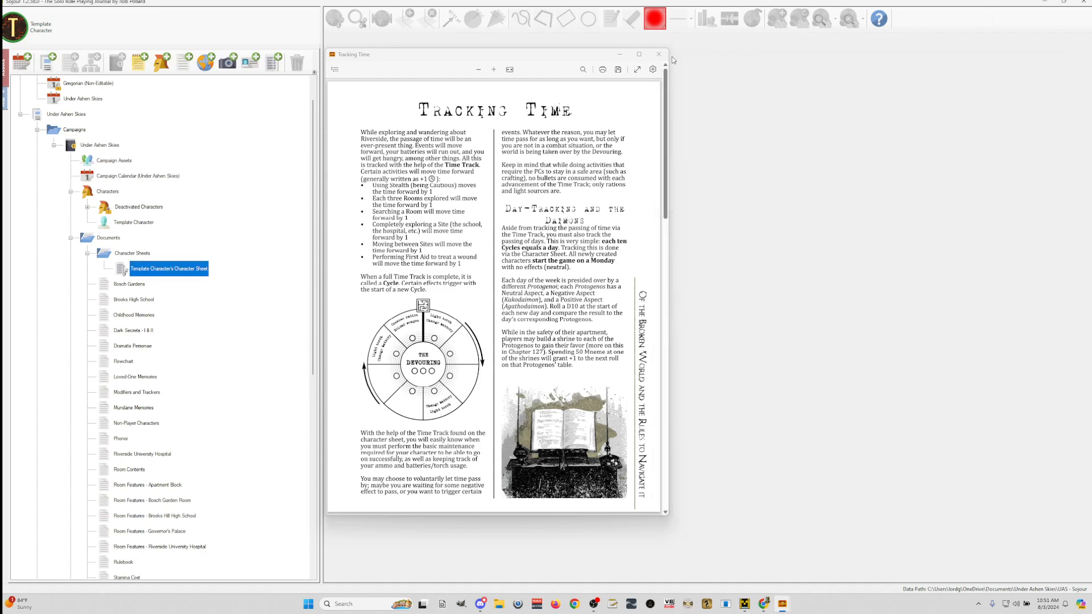
click(658, 54)
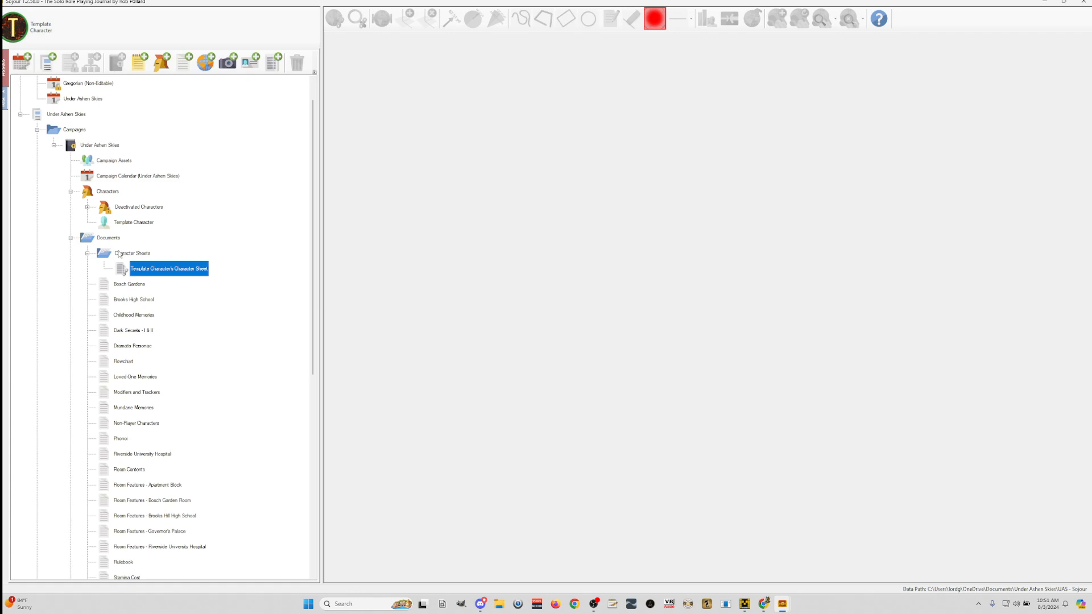
scroll(120, 254, down, 5)
scroll(115, 322, down, 3)
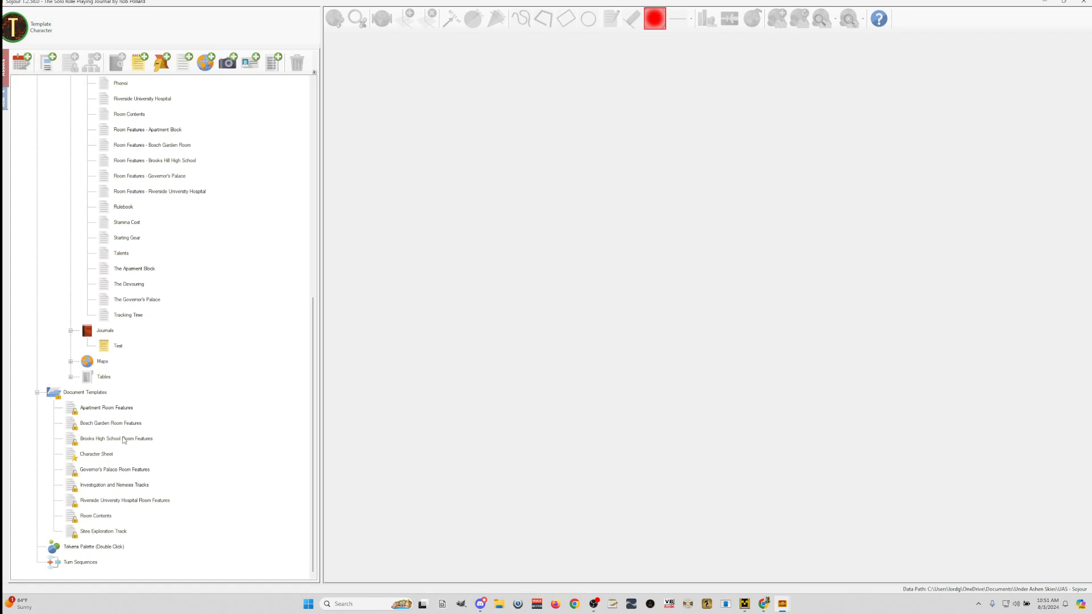
scroll(115, 460, up, 4)
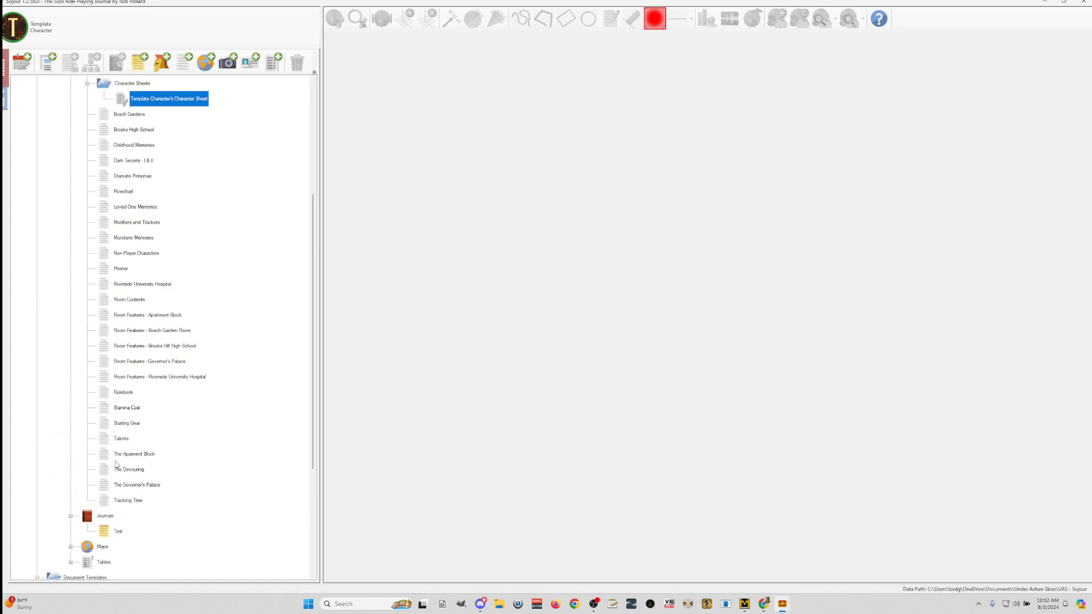
scroll(116, 465, up, 5)
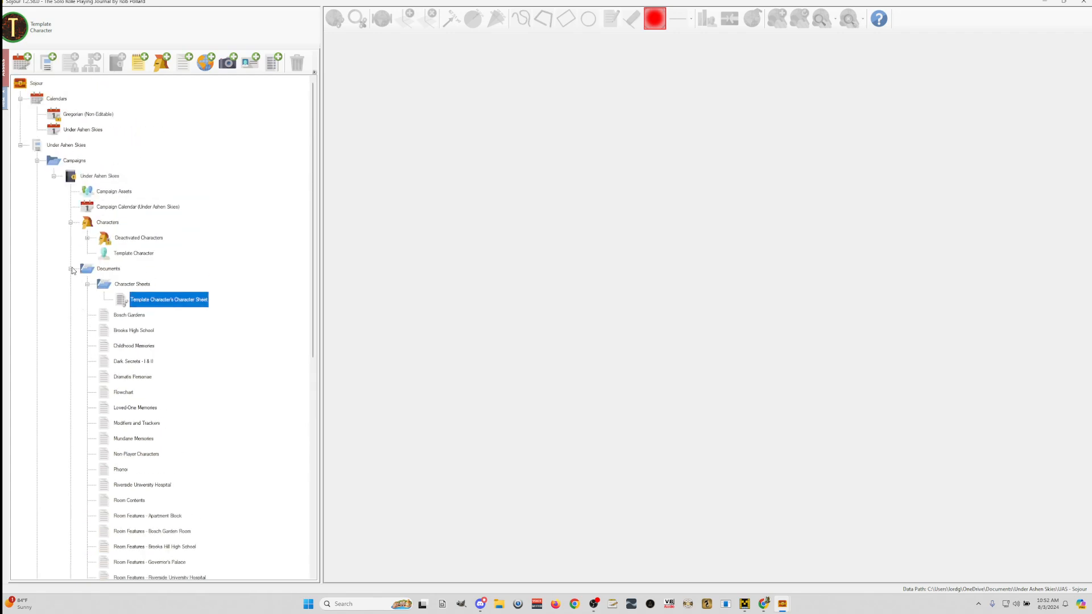
click(71, 269)
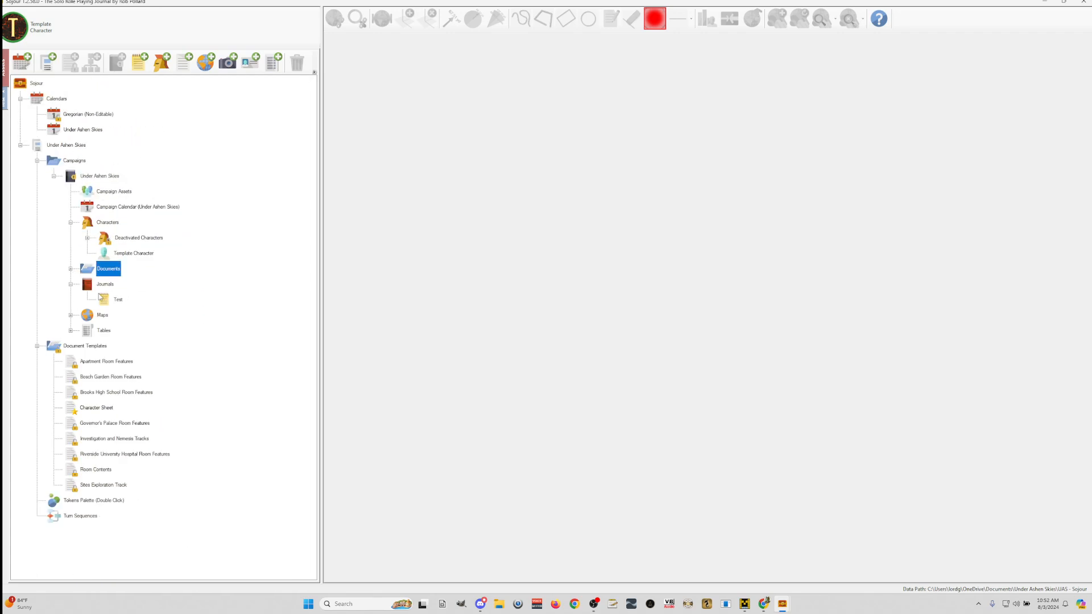
- Expand the Maps branch and open the Apartment Block - Lvl 1 map and its Devouring version
double_click(103, 316)
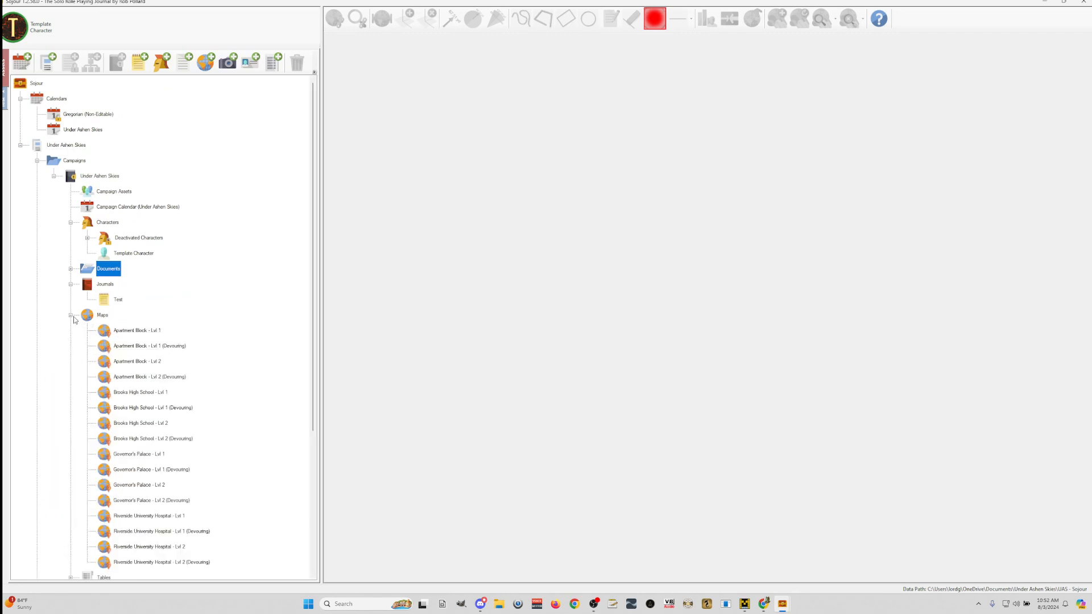
scroll(149, 345, down, 2)
scroll(146, 349, up, 1)
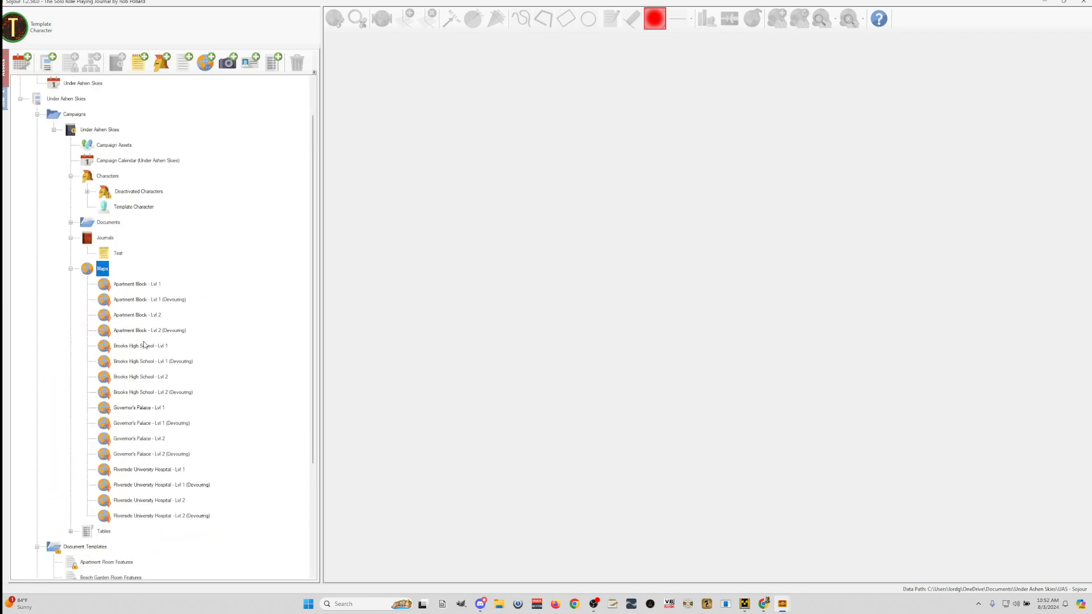
double_click(154, 285)
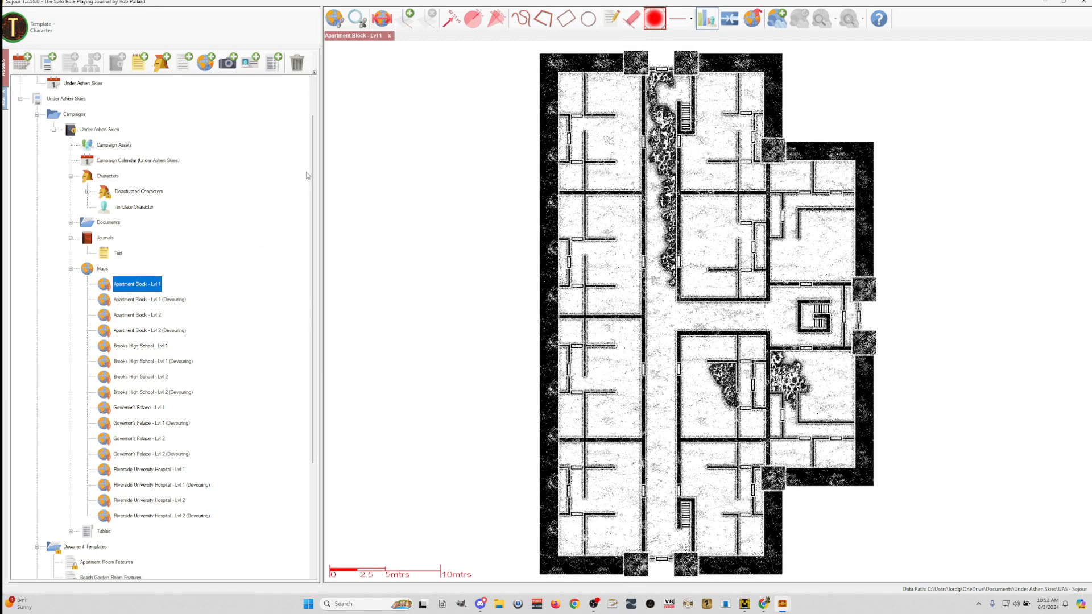
double_click(158, 302)
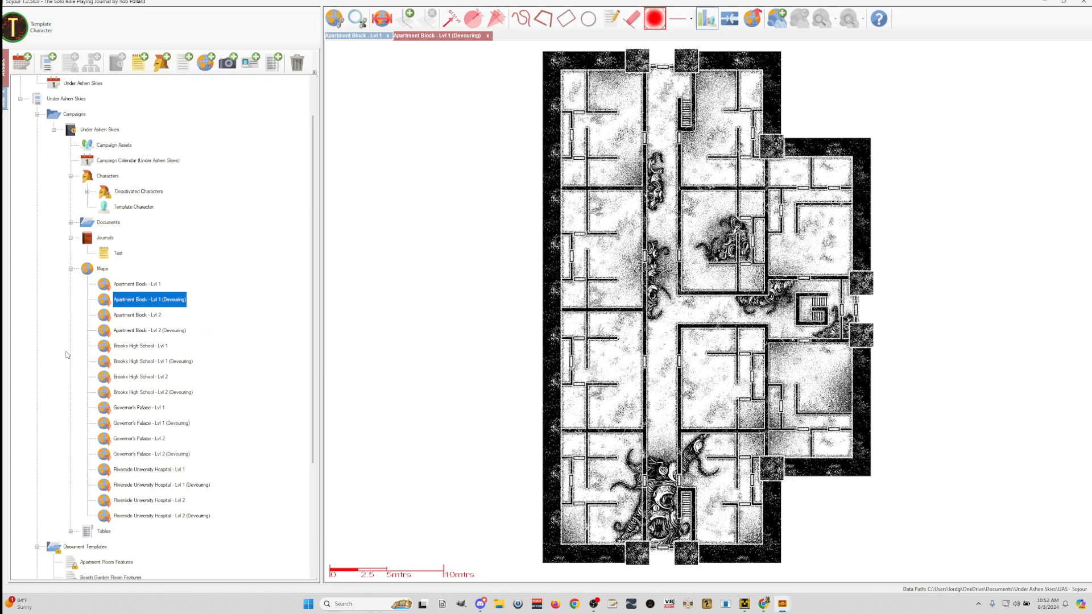
- Collapse the Maps branch and close both Apartment Block maps
click(71, 269)
click(489, 38)
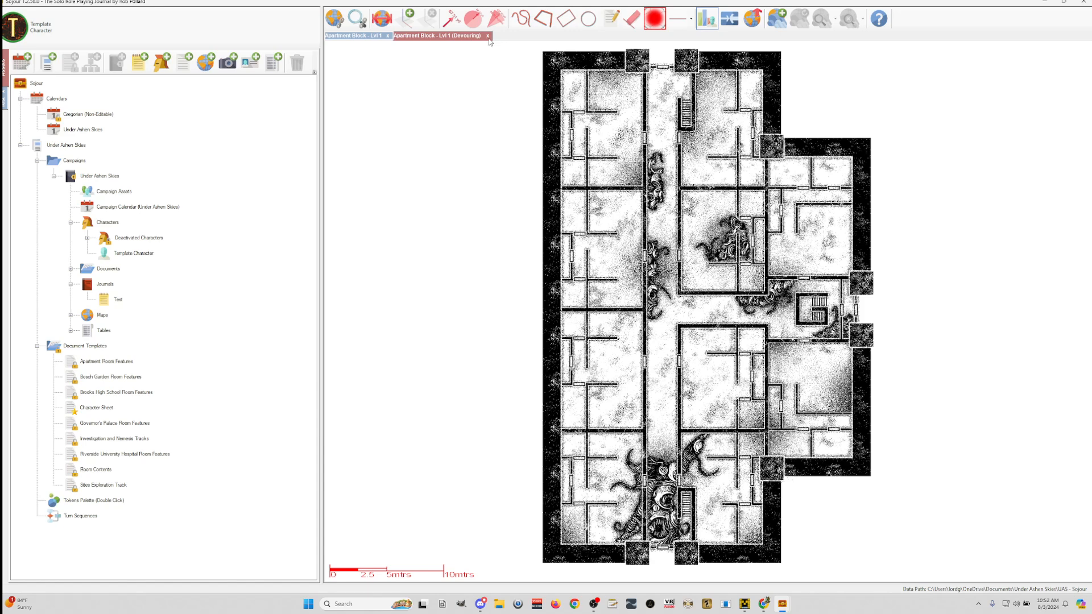
click(388, 36)
click(104, 505)
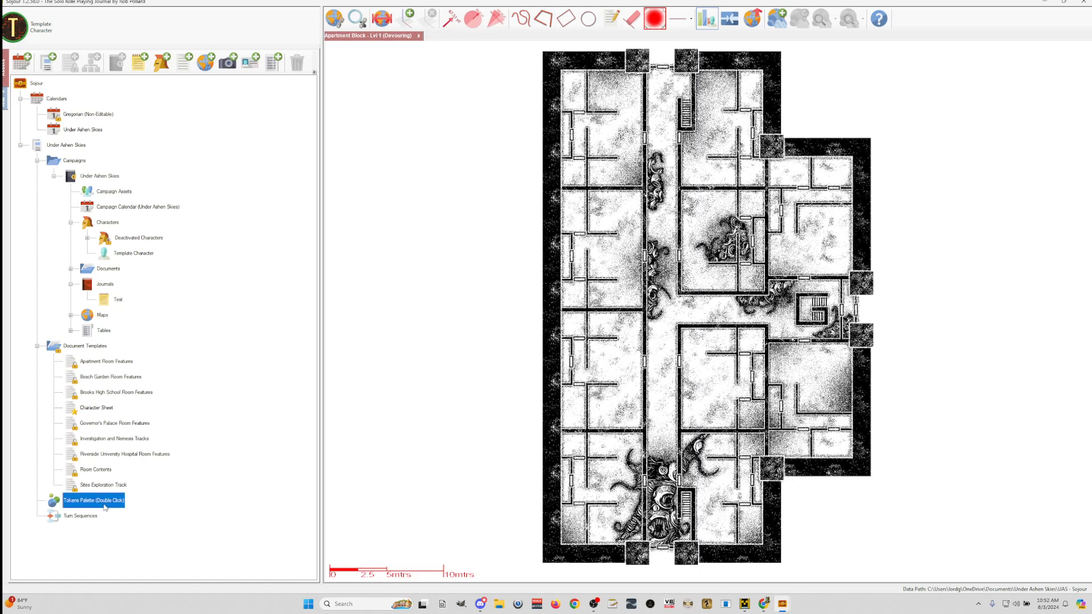
double_click(105, 508)
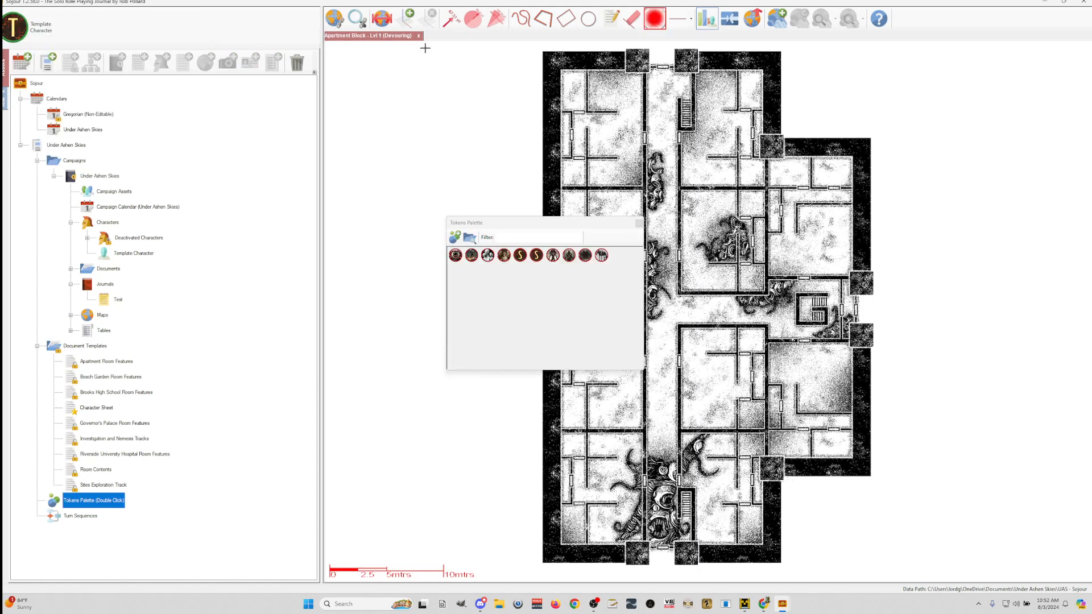
click(639, 223)
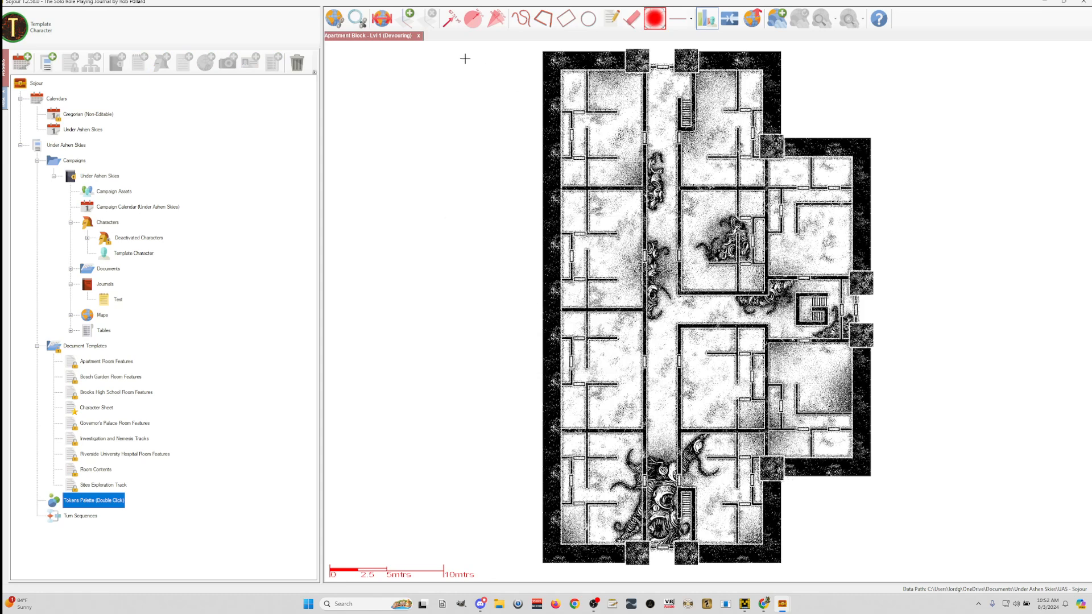
click(420, 36)
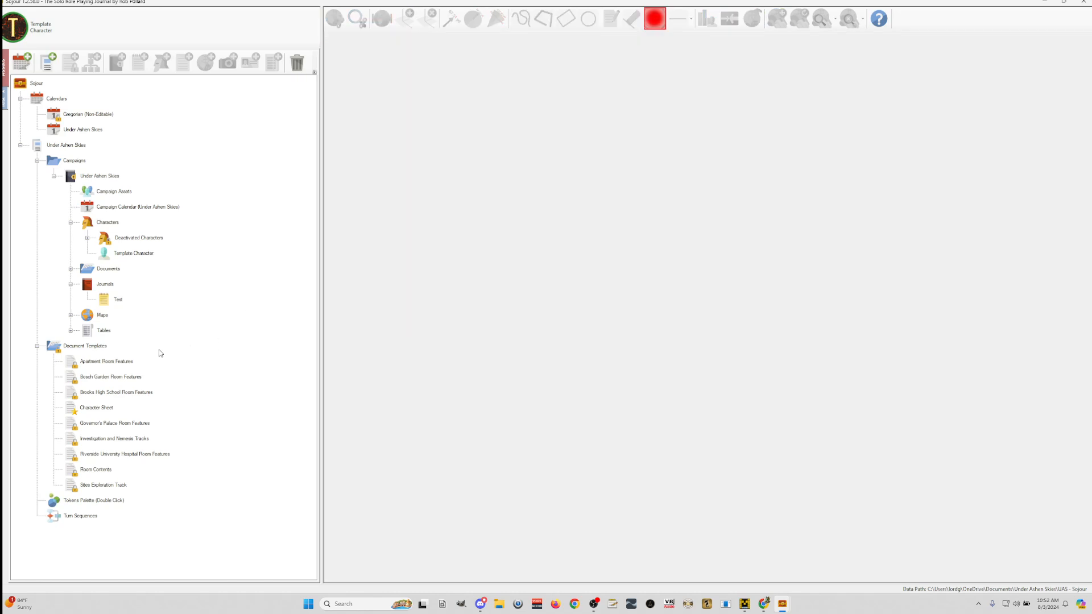
- Open the Tokens Palette, review the Alshein token's trackable characteristics and description, and close the token
double_click(94, 500)
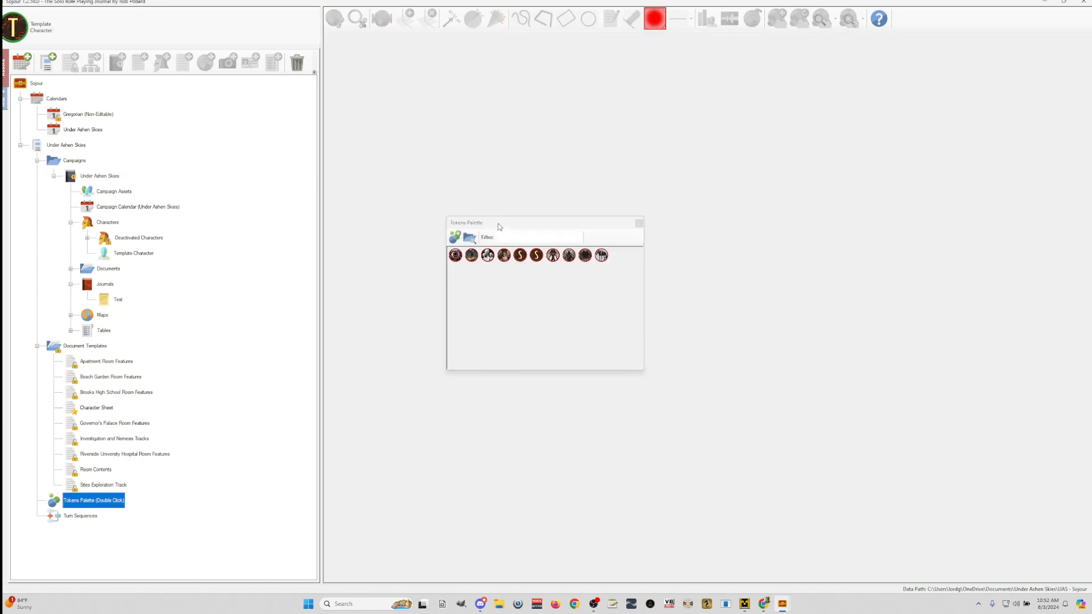
drag(495, 228, 389, 168)
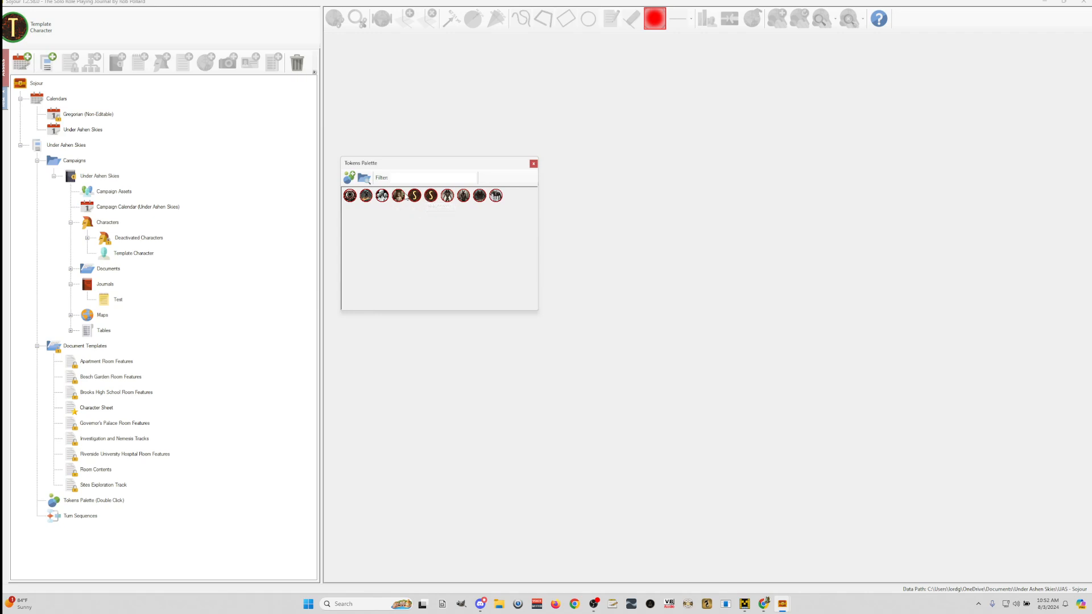
double_click(351, 196)
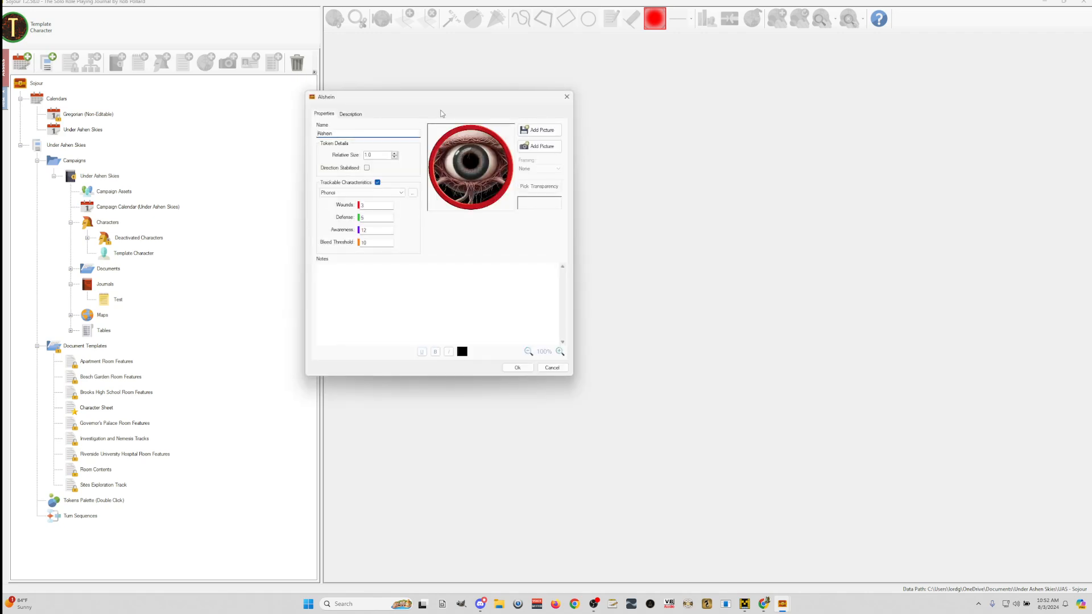
drag(435, 99, 492, 141)
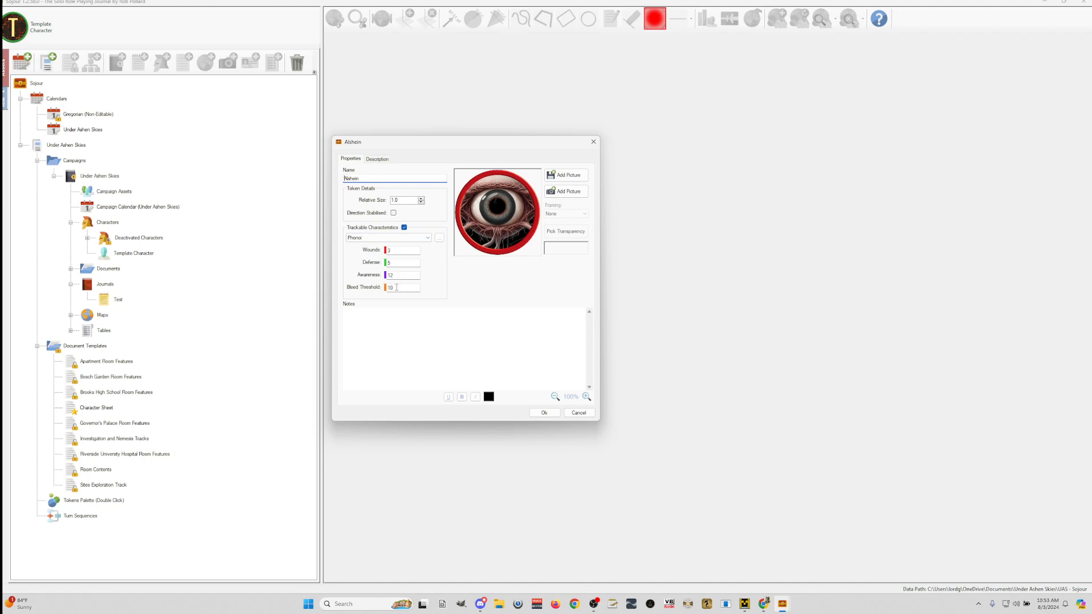
click(377, 159)
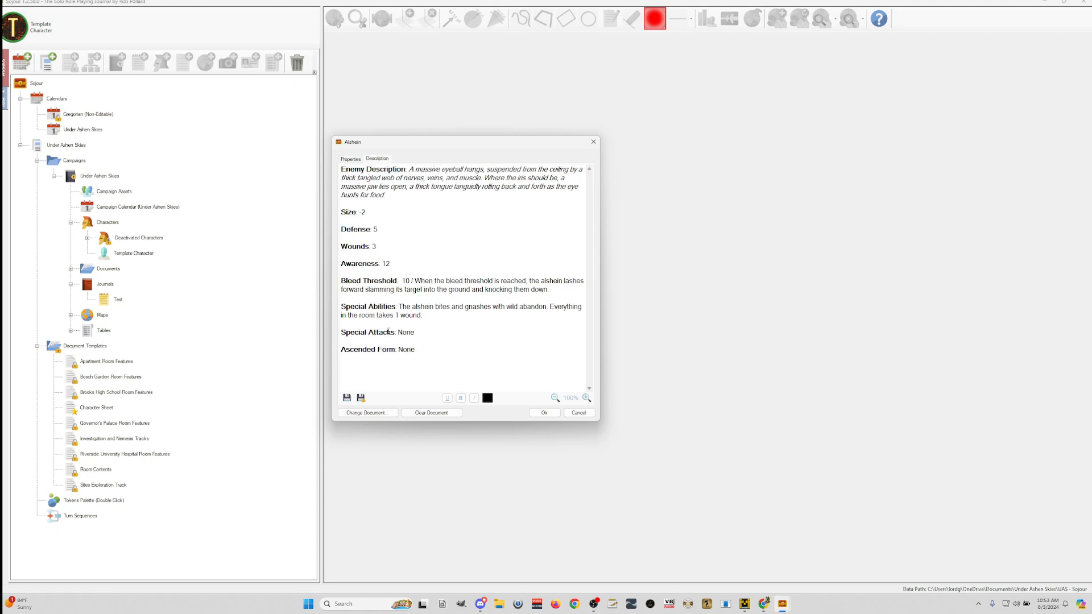
click(351, 159)
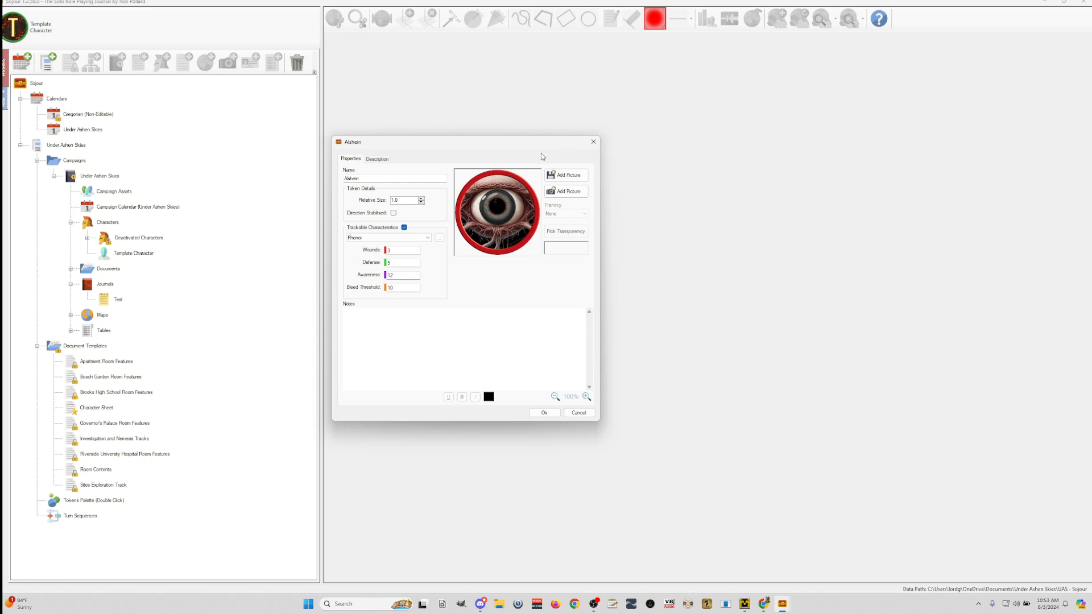
click(592, 143)
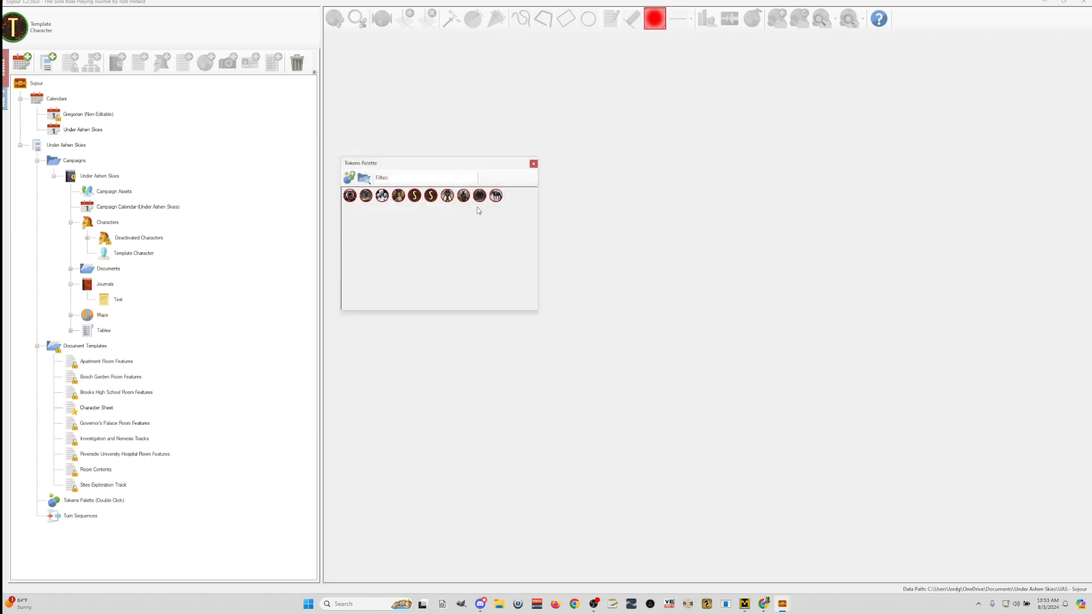
- Close the Tokens Palette and insert a quoted Template Character dialogue line in the Test journal
click(535, 163)
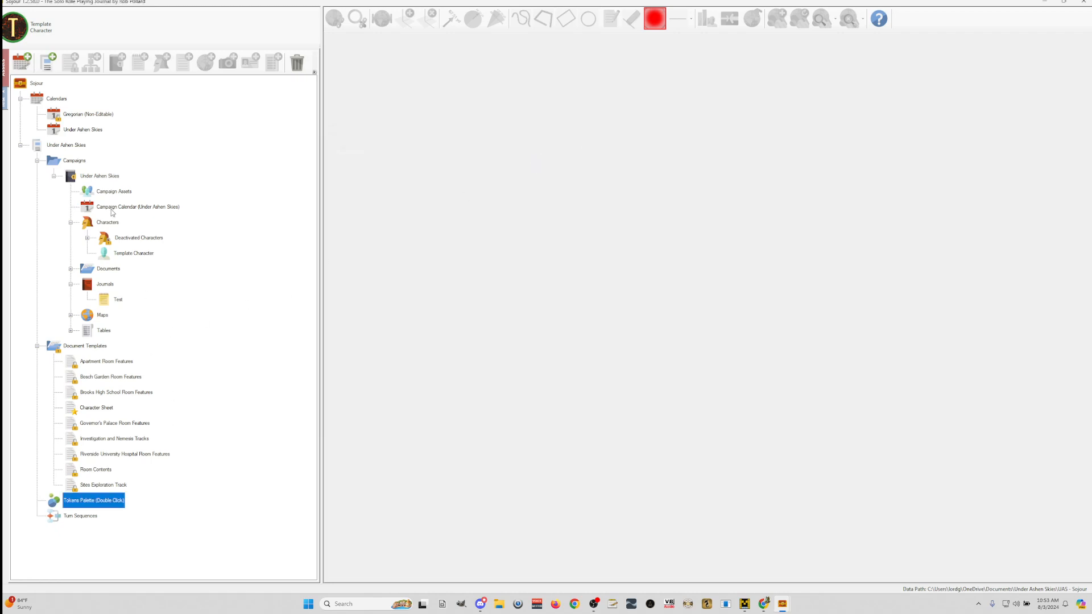
click(5, 100)
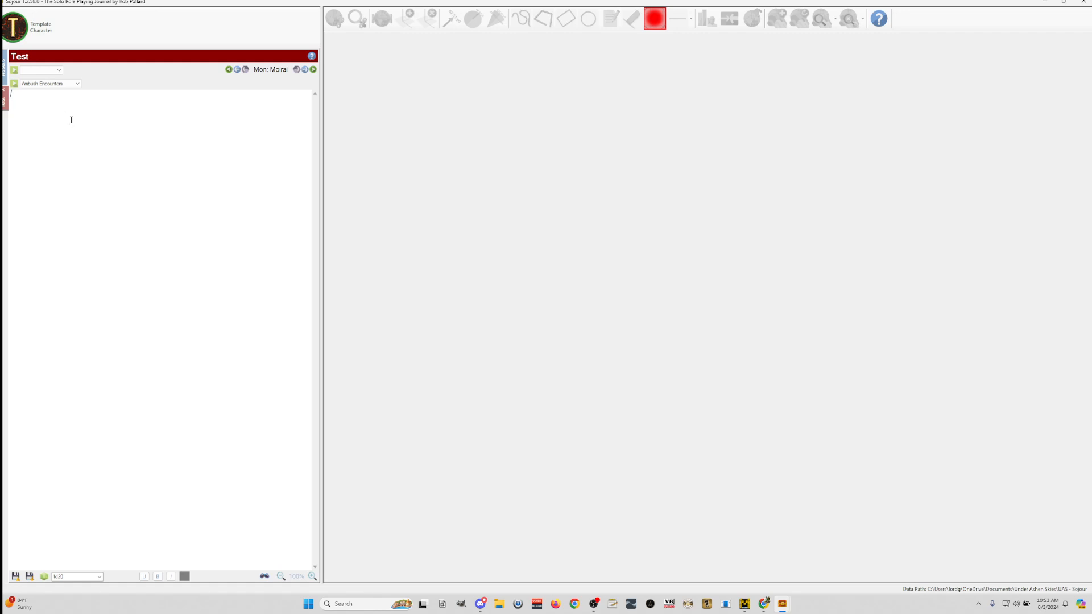
key(ctrl+1)
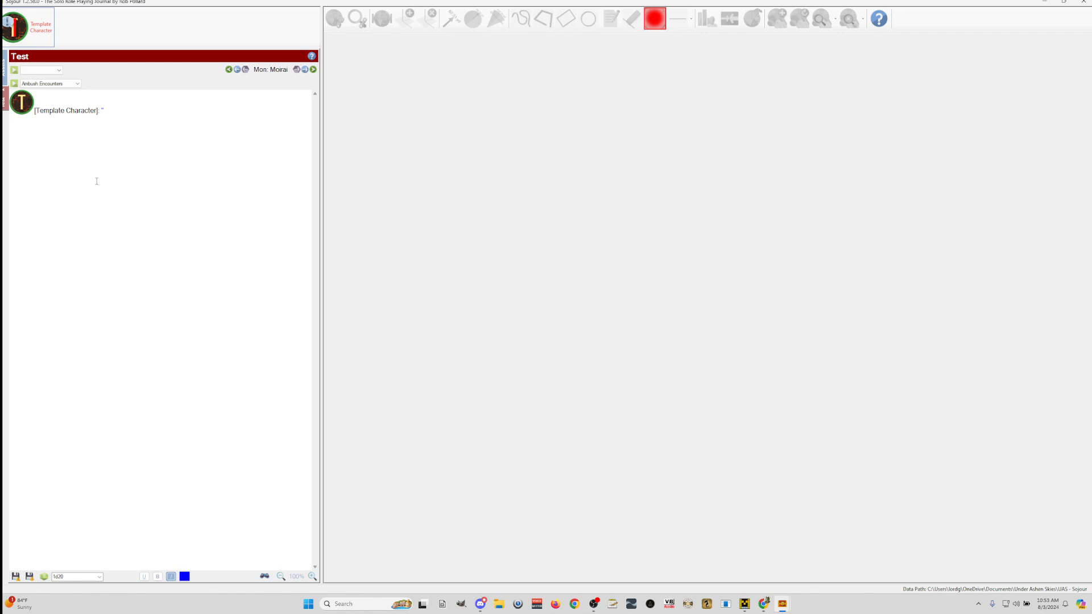
key(ctrl+1)
key(BackSpace)
key(BackSpace)
key(ctrl+1)
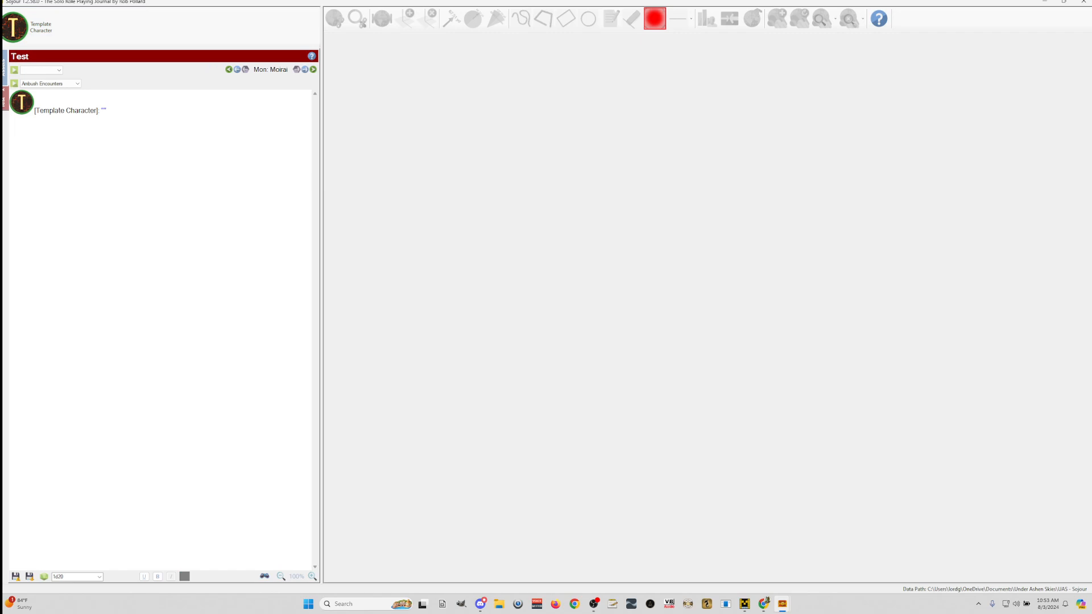
- Roll on the Ambush Encounters table and record the outcome in the Test journal
click(57, 83)
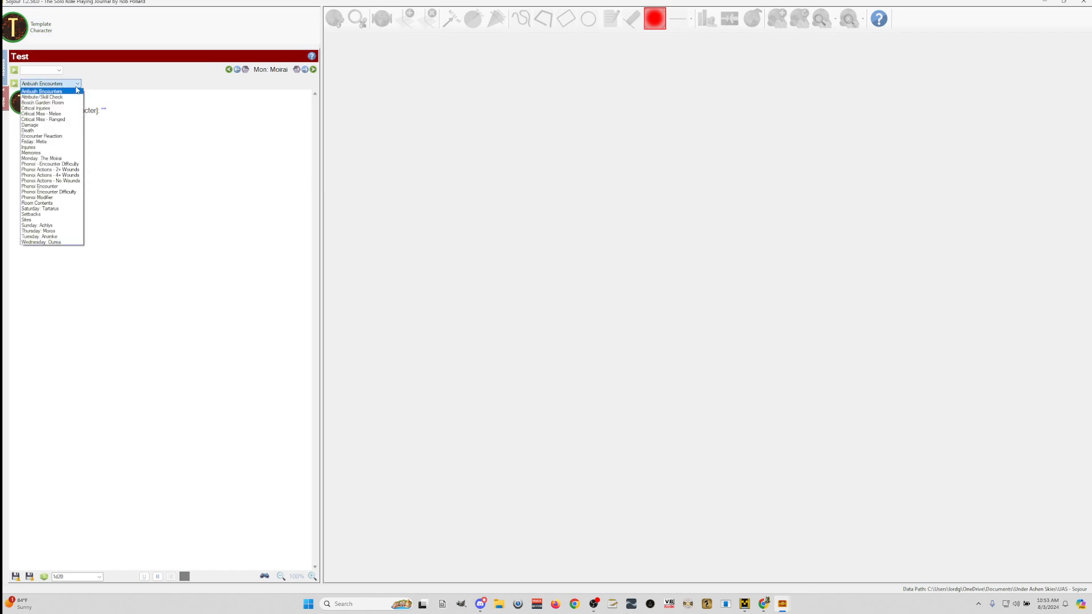
click(49, 91)
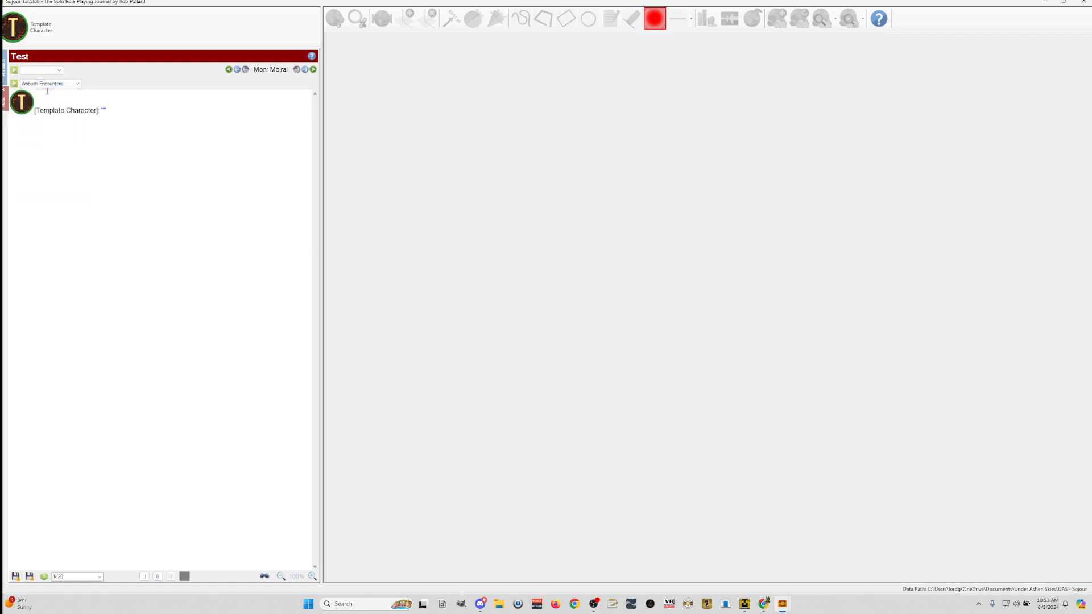
click(15, 84)
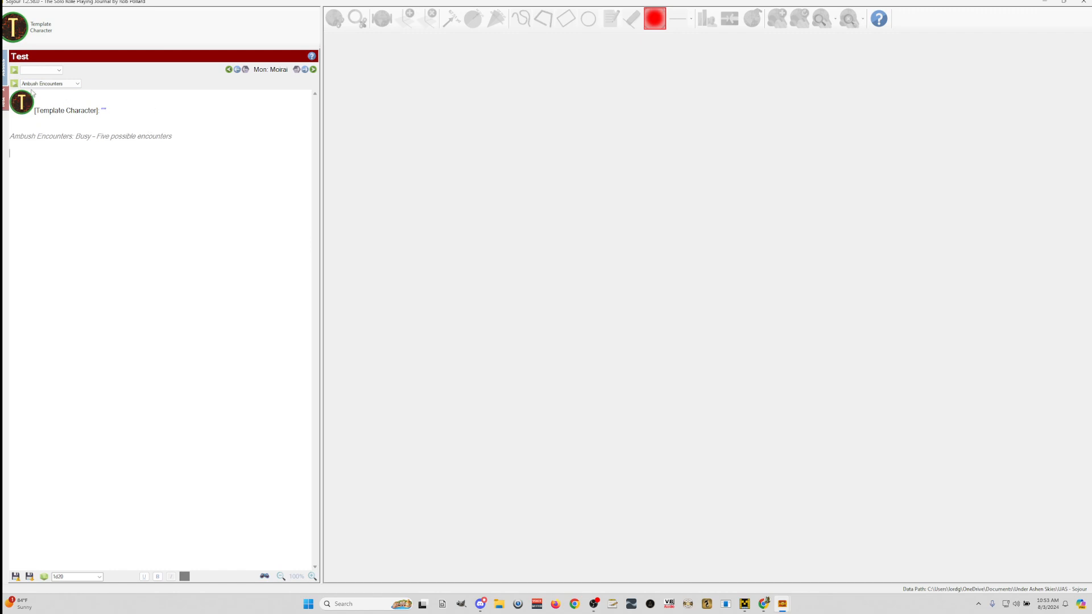
- Roll on the Attribute/Skill Check table with a modifier applied, recording it in the journal
click(78, 84)
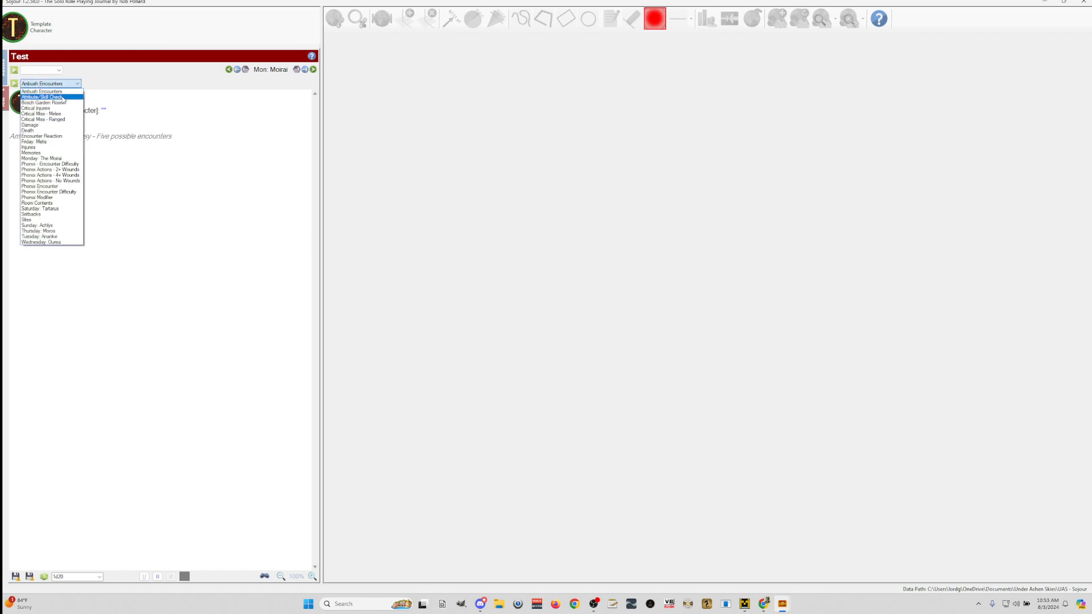
click(62, 98)
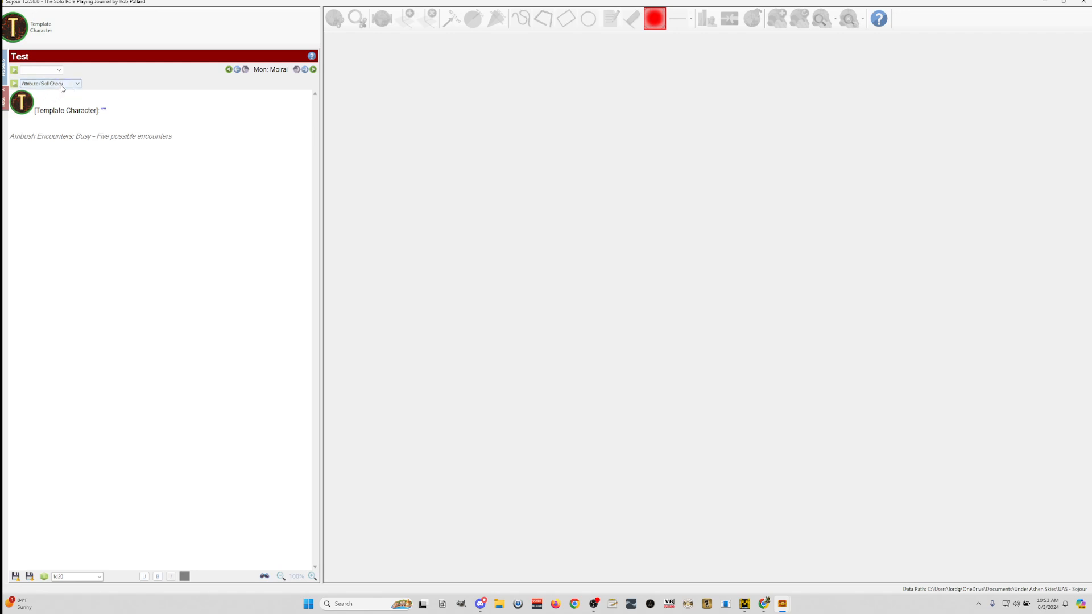
click(15, 84)
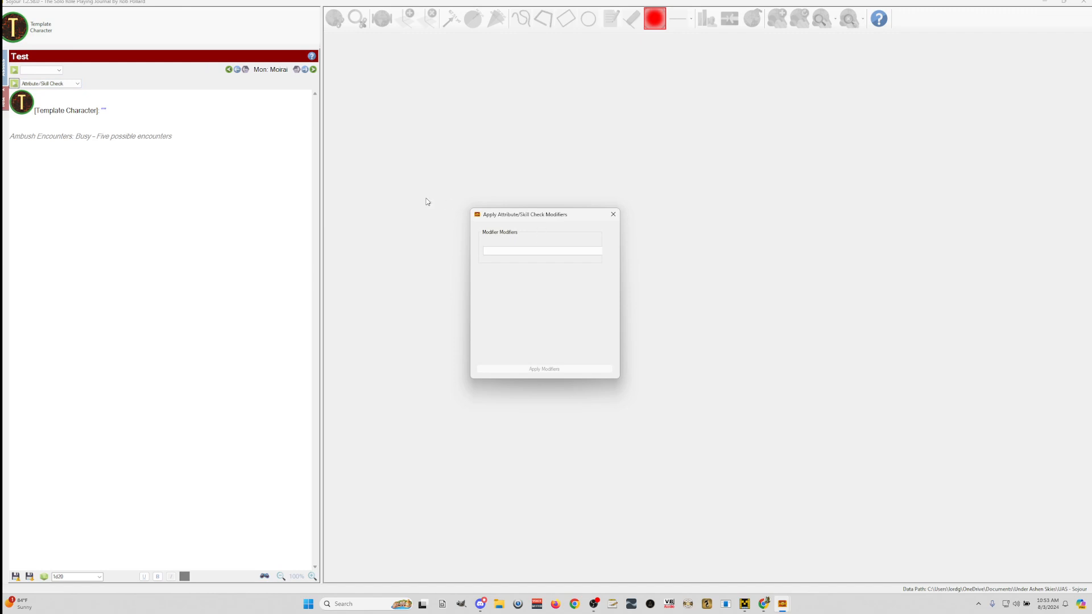
click(584, 256)
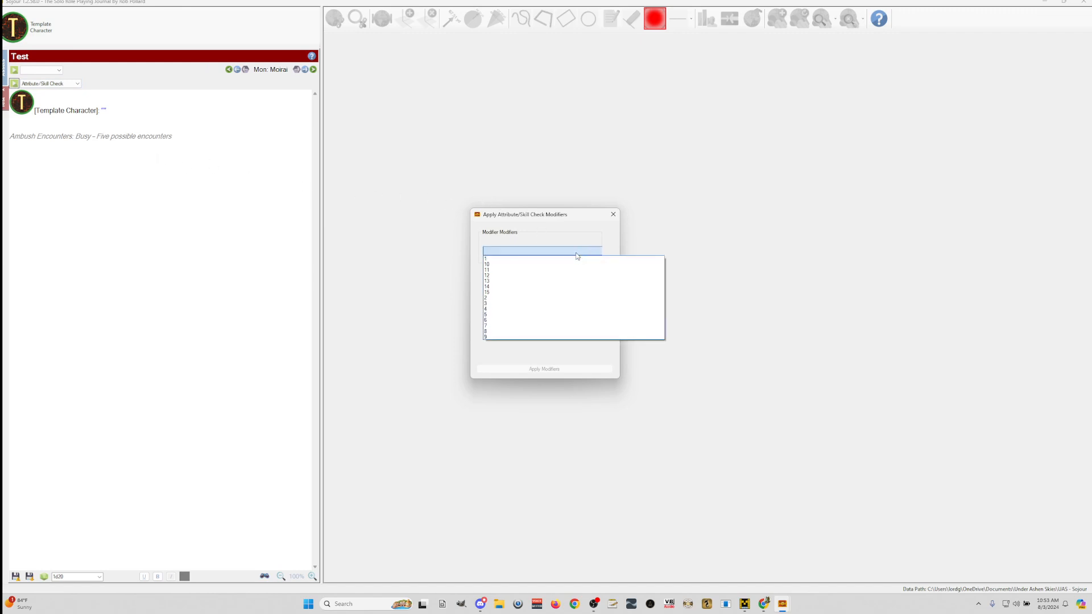
click(516, 314)
click(544, 369)
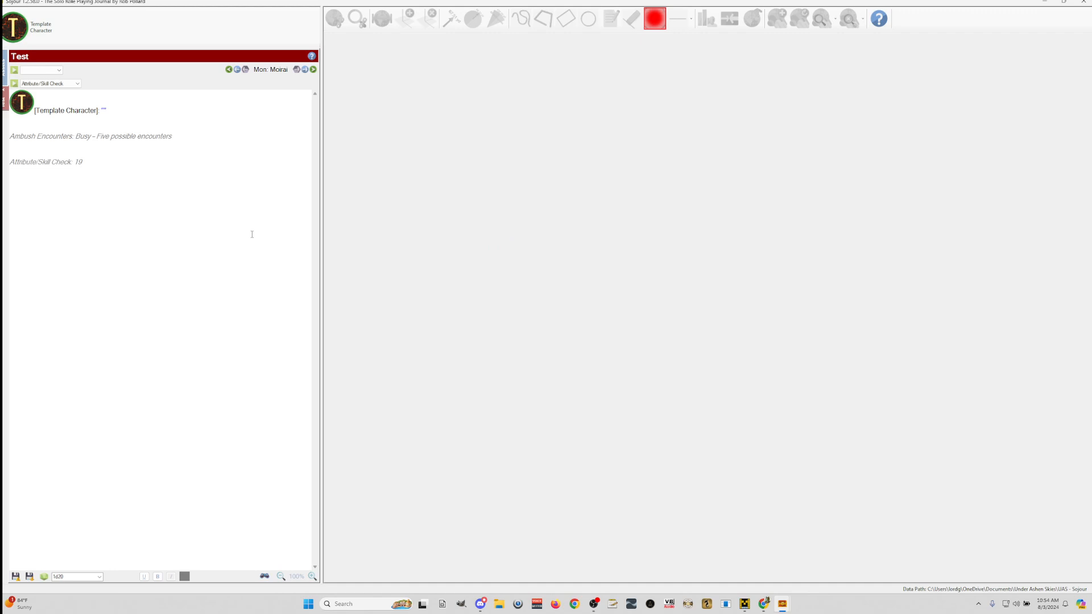
- Roll the dice expressions 1d20+6 and 1d20+1d20 into the Test journal
double_click(72, 576)
text(1d20+6)
click(46, 577)
click(89, 577)
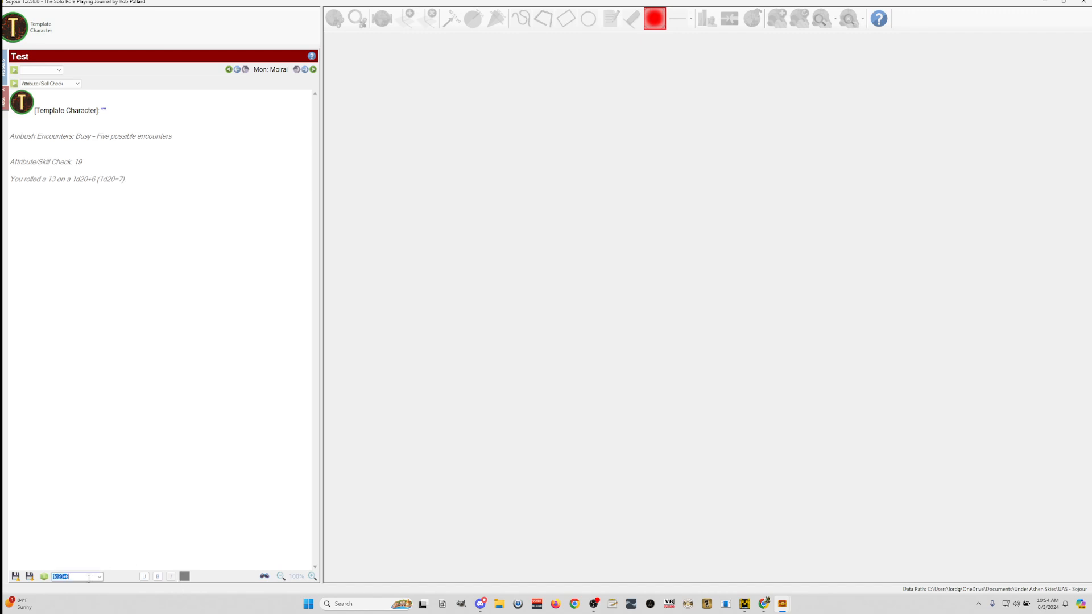
click(89, 578)
text(+1d20)
click(43, 576)
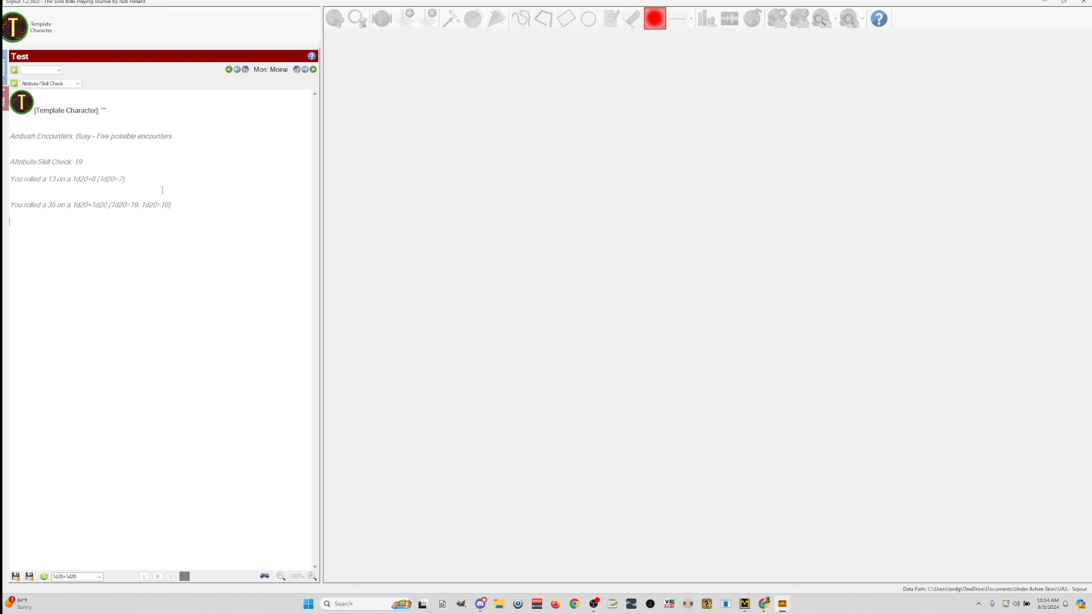
- Advance the campaign time by one day and roll on the Tuesday: Ananke table
click(81, 234)
text(+1)
key(Return)
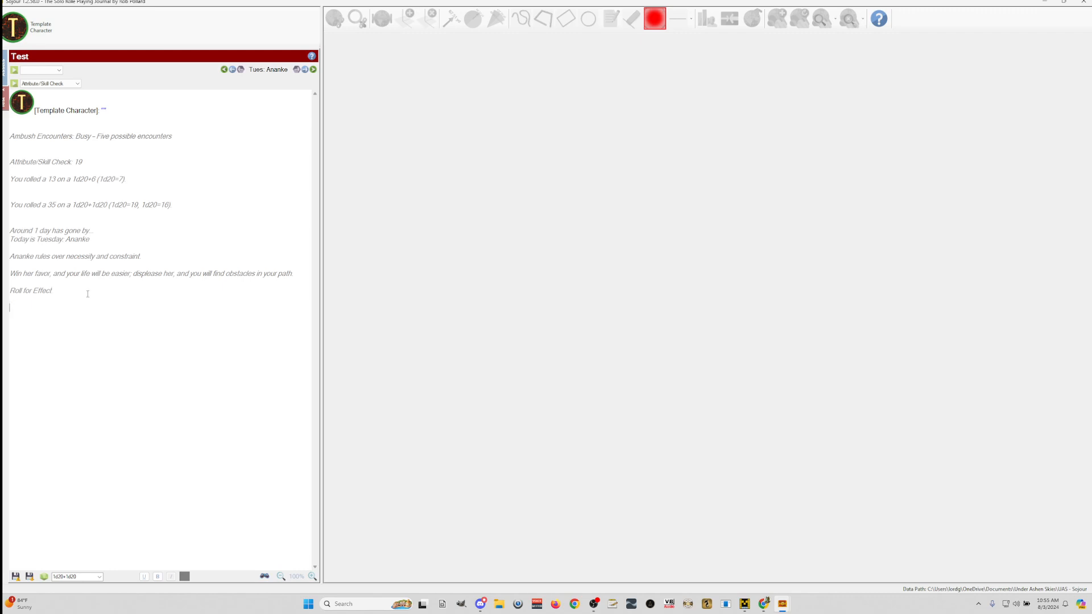
click(74, 83)
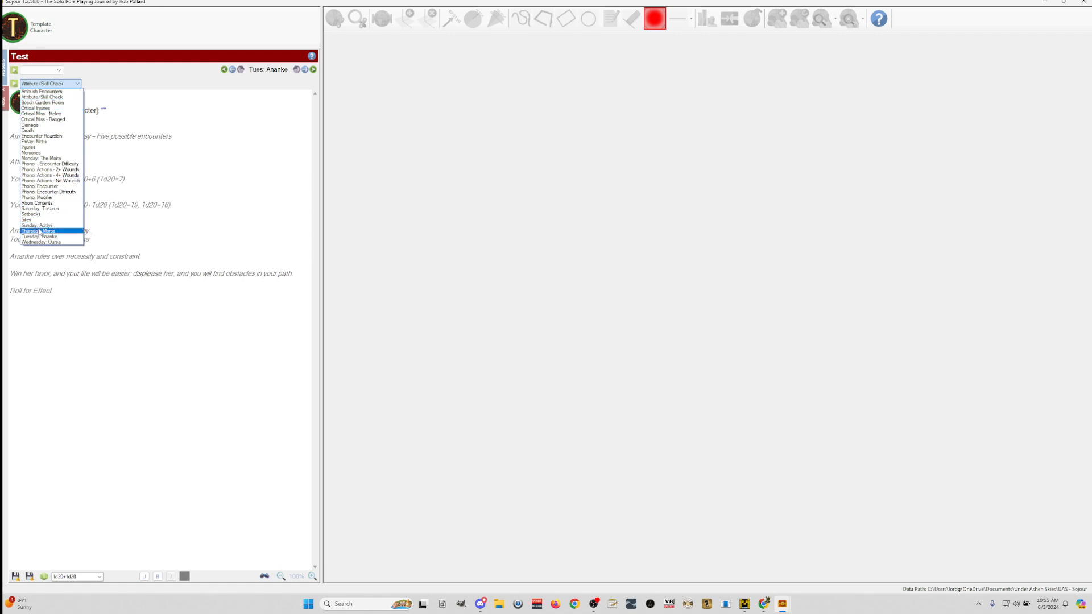
click(53, 237)
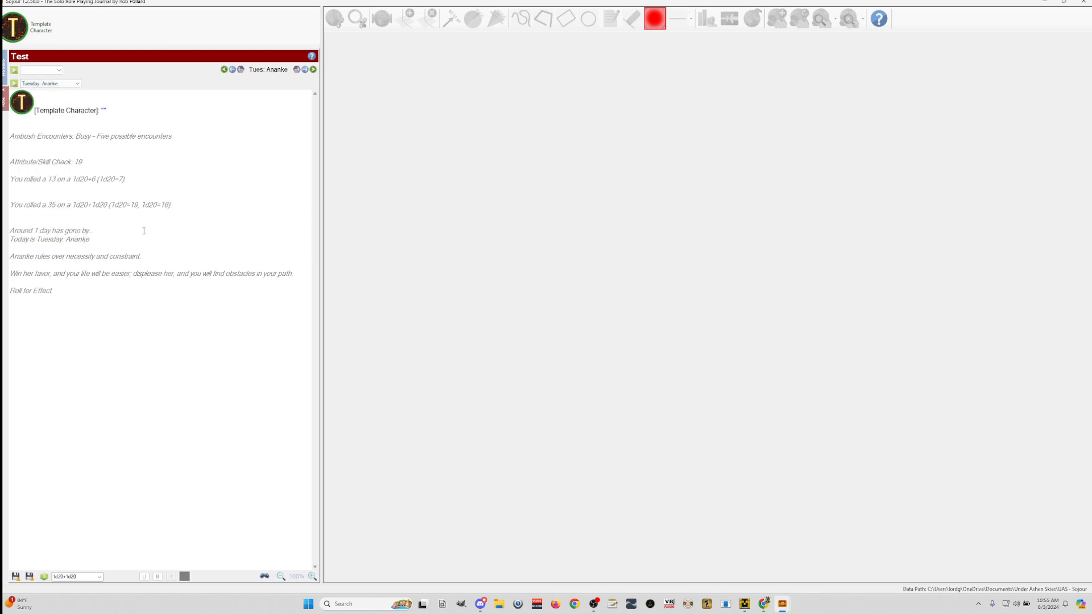
click(14, 84)
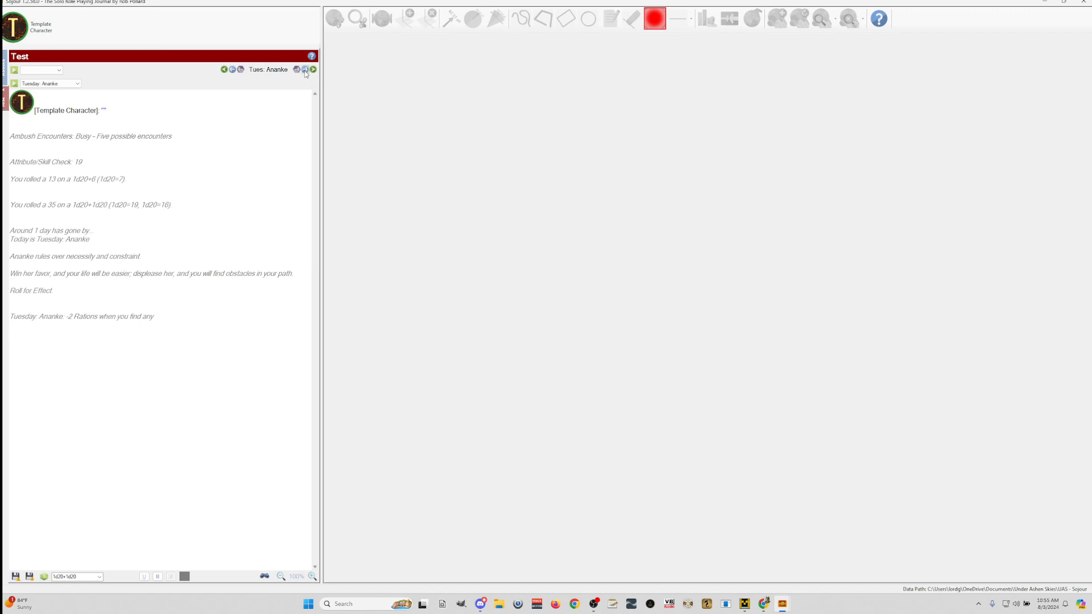
- Advance the campaign time by ten hours, one hour at a time, to reach Wednesday: Ourea
click(306, 70)
click(305, 70)
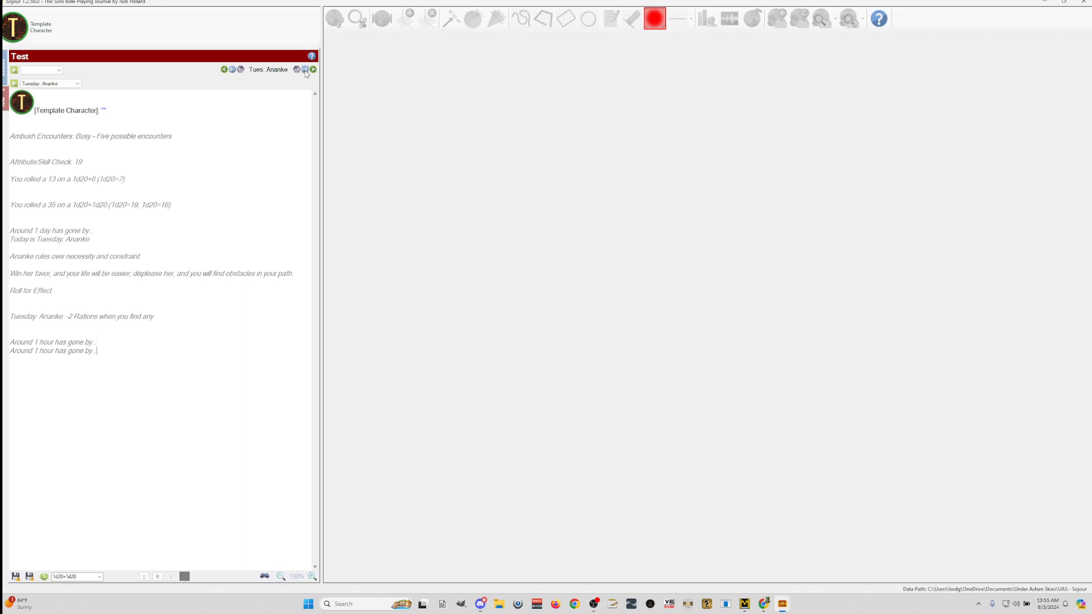
click(305, 70)
click(306, 69)
click(305, 70)
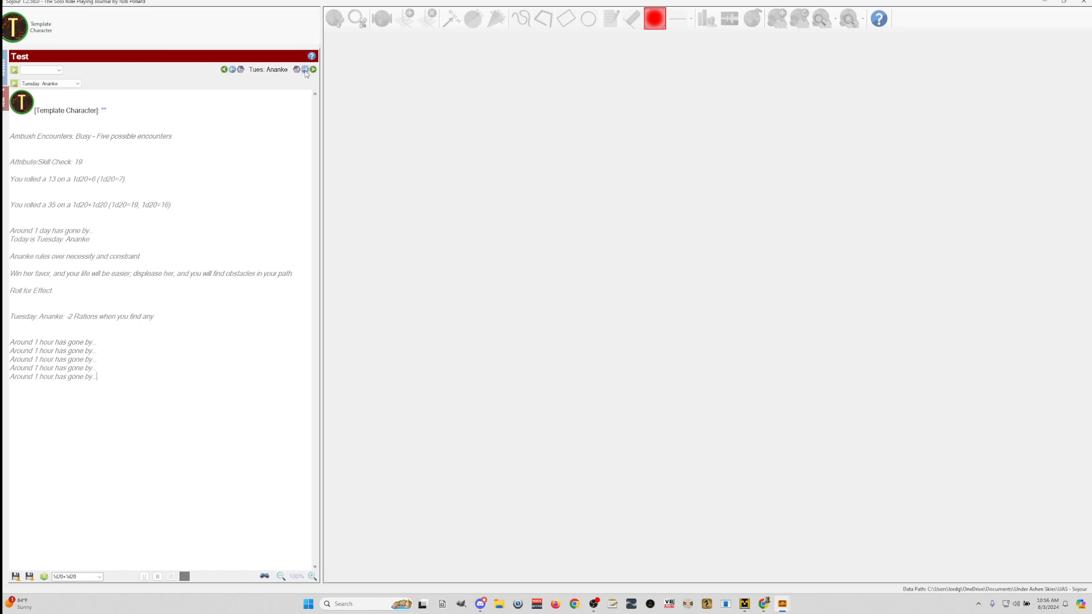
click(306, 70)
click(305, 69)
click(305, 70)
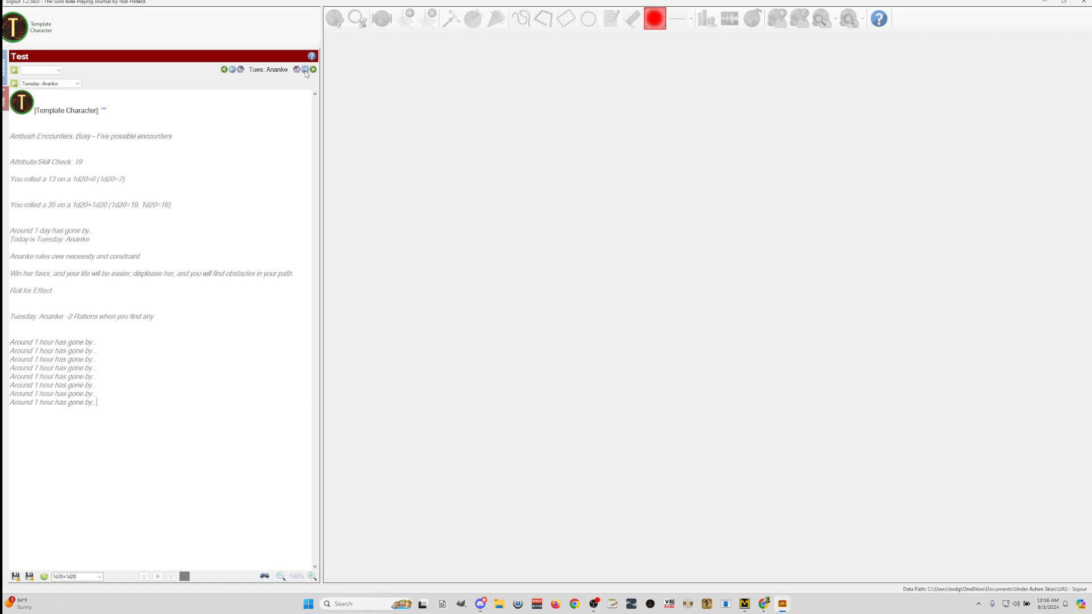
click(306, 69)
click(305, 69)
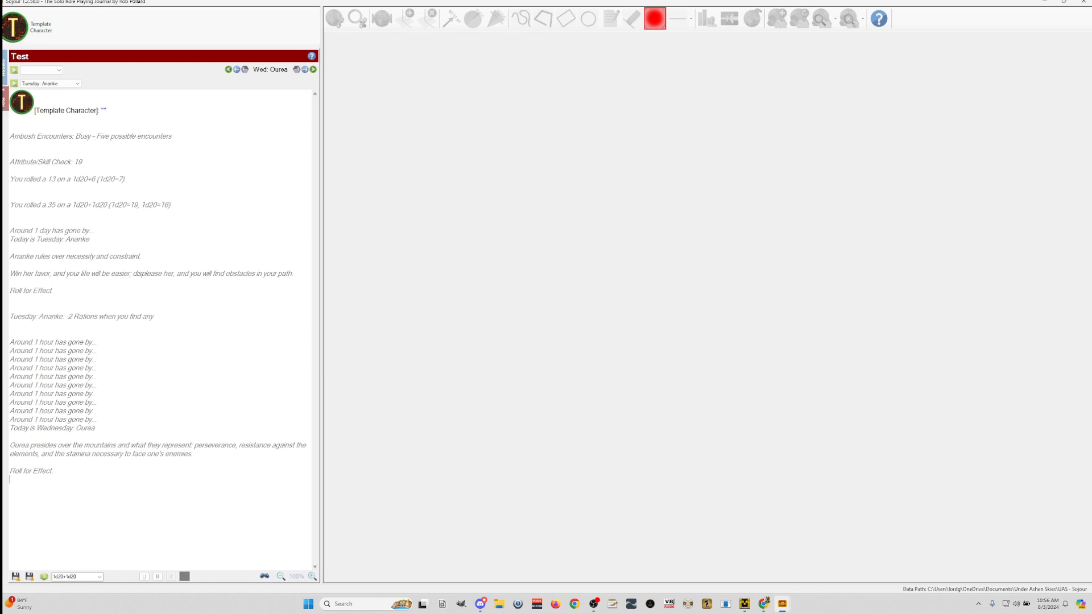
- Advance the campaign time by eleven minutes, one minute at a time, in the Test journal
click(297, 70)
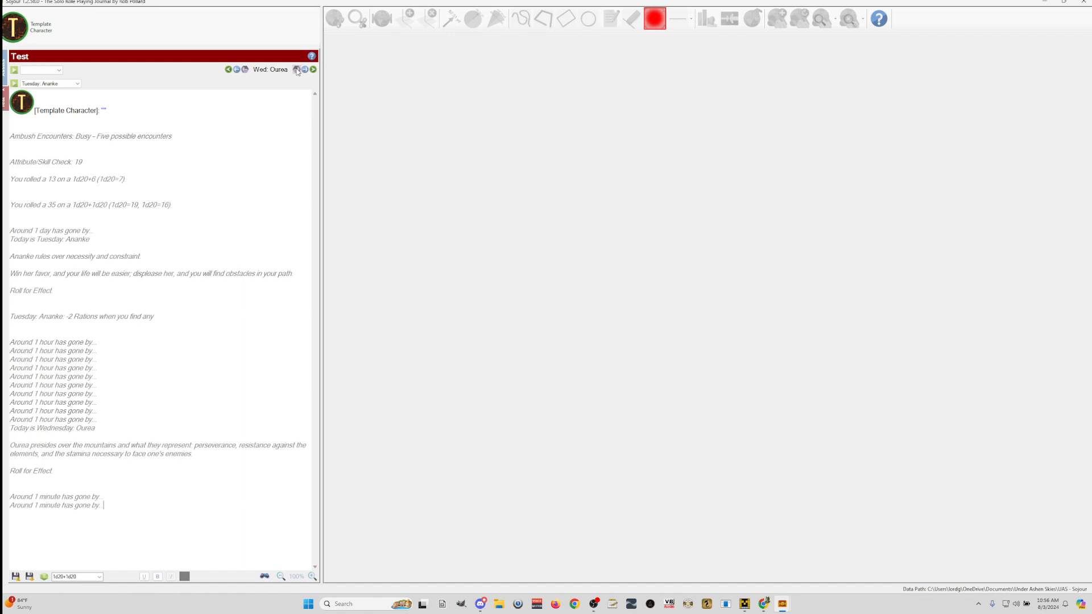
click(297, 70)
click(297, 70)
click(297, 70)
click(297, 70)
click(297, 70)
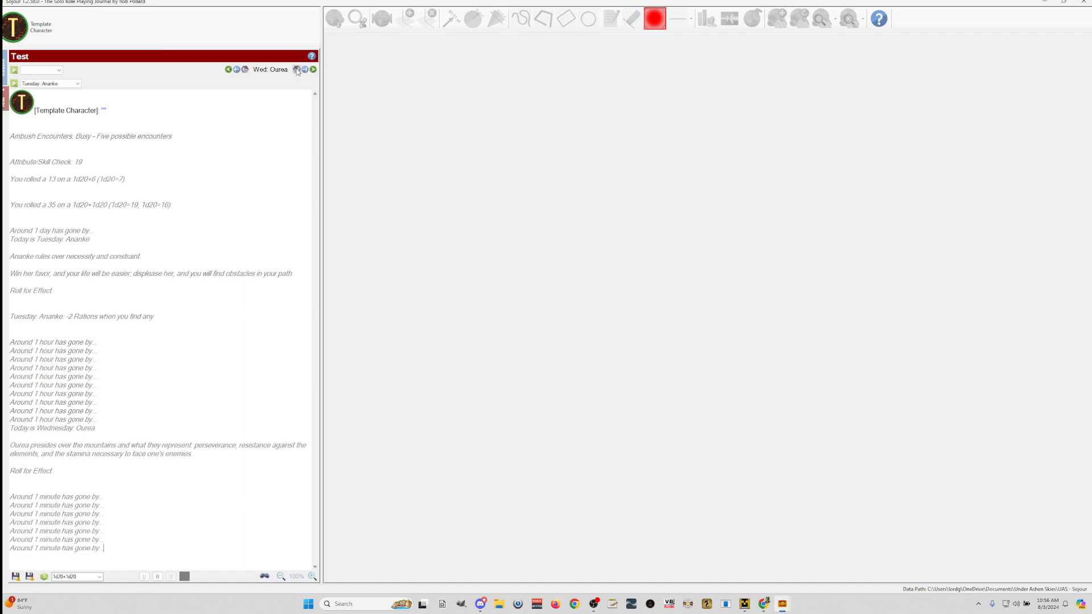
click(296, 70)
click(297, 70)
click(297, 70)
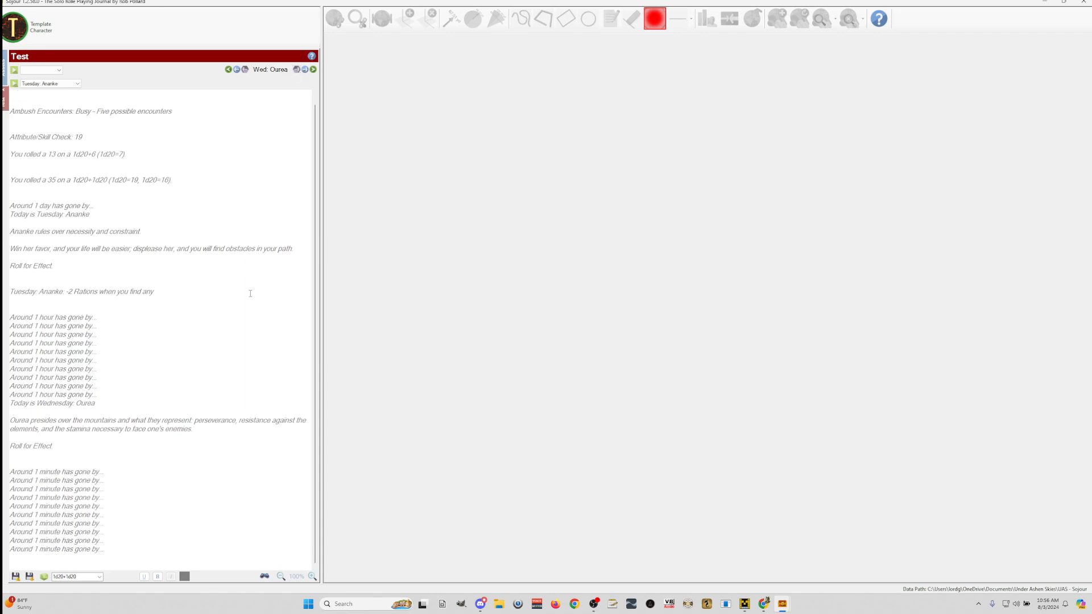
scroll(242, 341, up, 1)
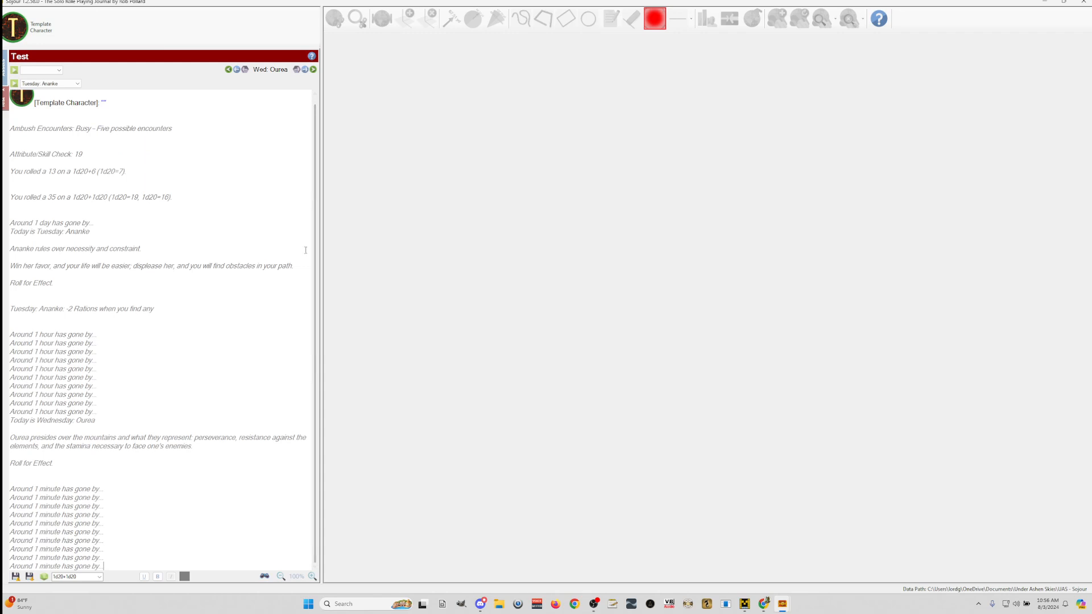
click(296, 70)
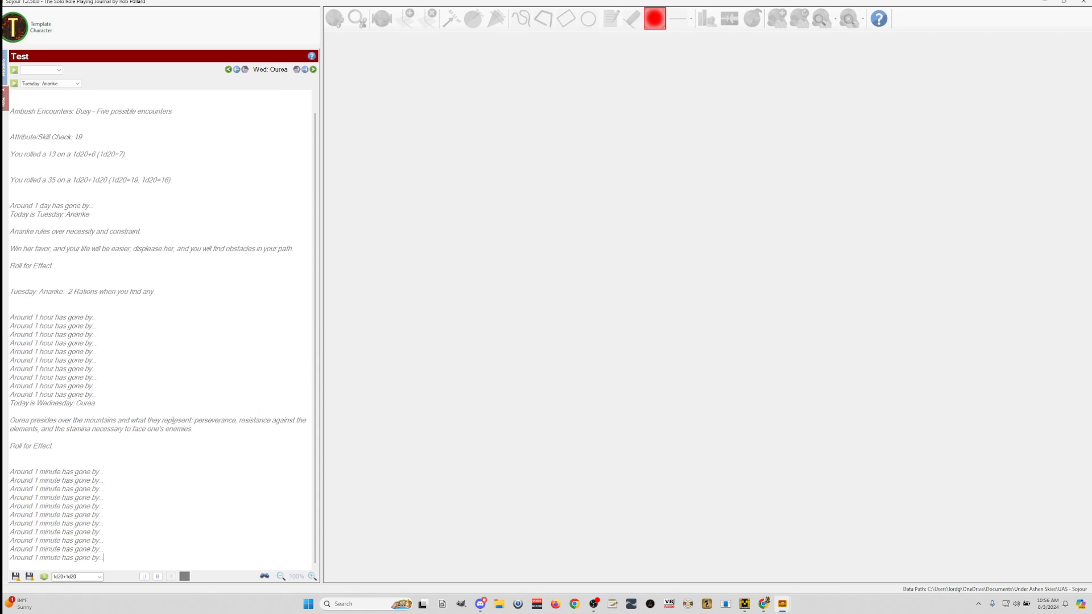
scroll(213, 485, up, 1)
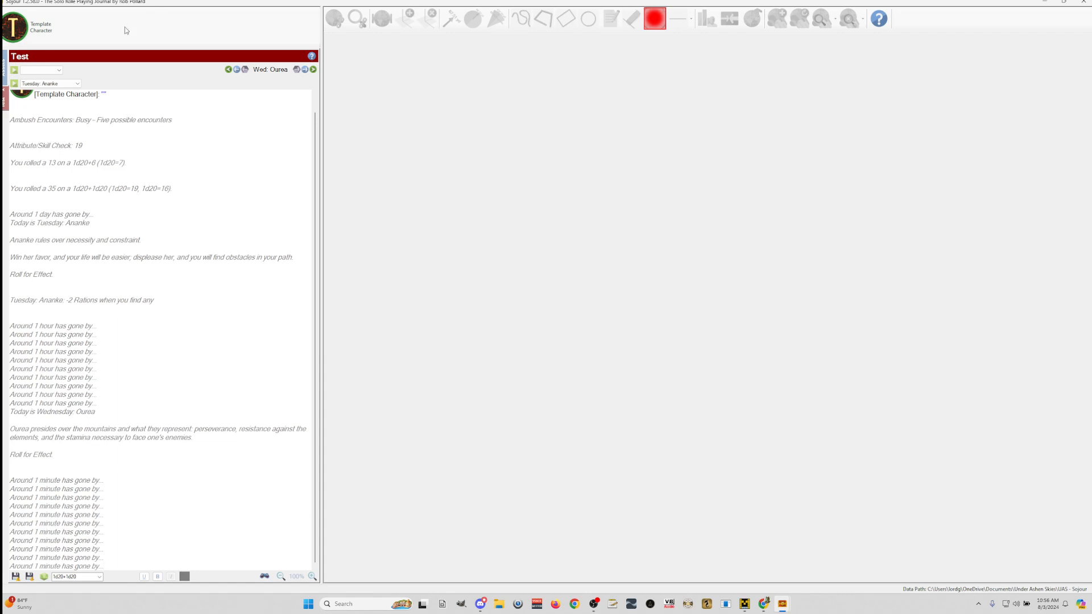
- Return to the campaign tree, expand the Documents and Tables branches, and review their entries
click(5, 65)
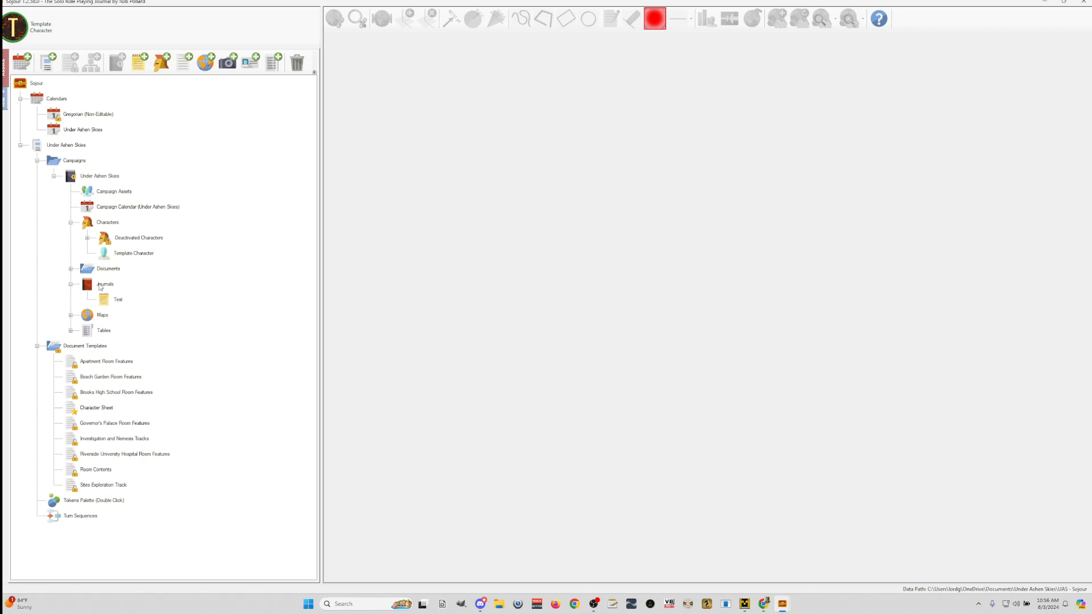
click(71, 268)
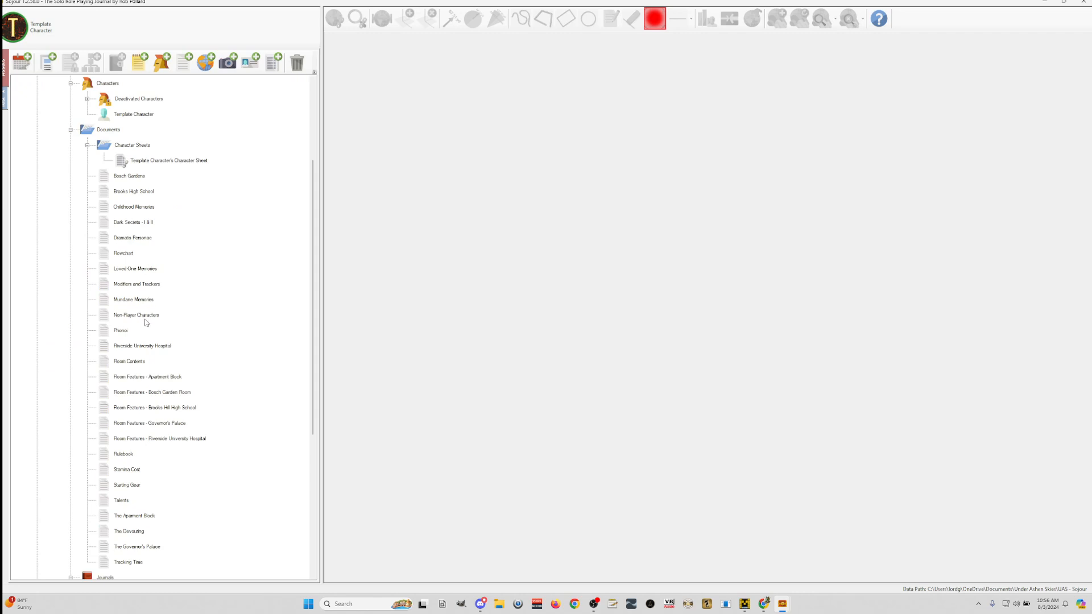
scroll(147, 348, up, 1)
scroll(154, 347, down, 2)
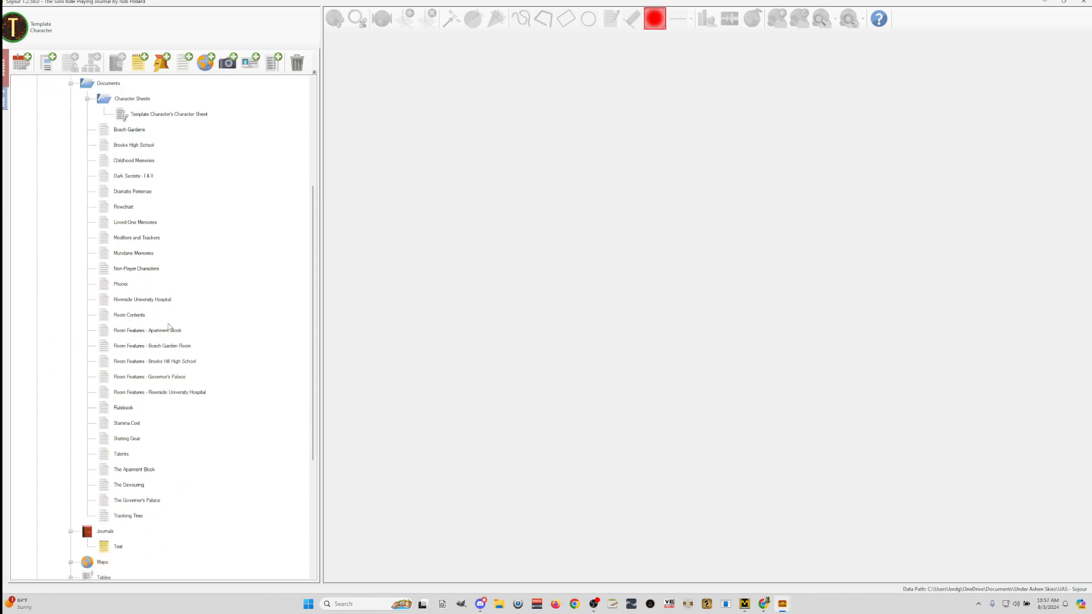
scroll(165, 396, down, 4)
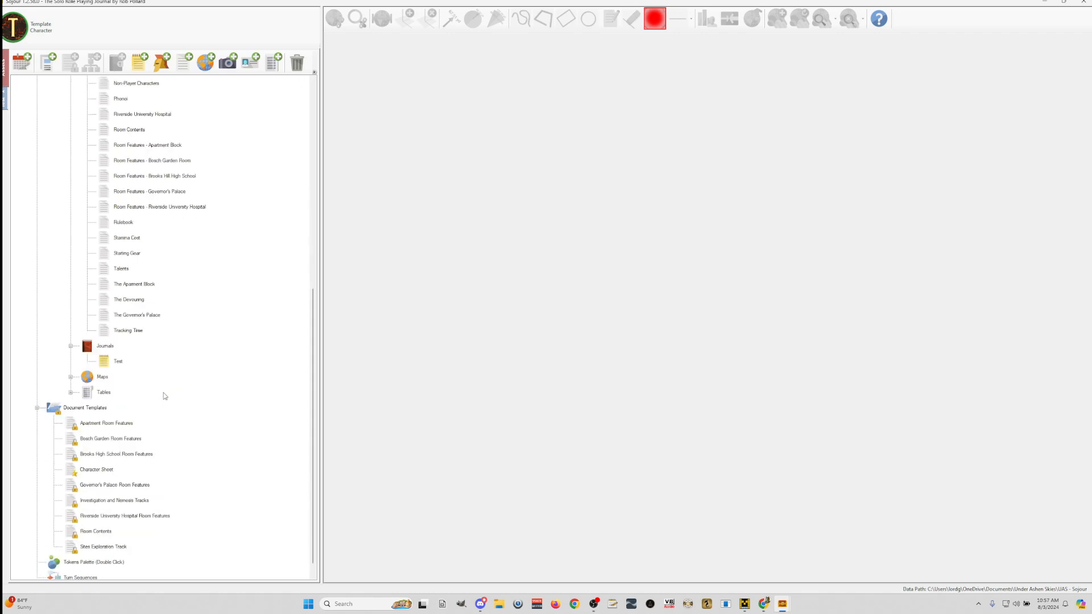
click(71, 393)
scroll(153, 293, down, 4)
scroll(152, 293, up, 3)
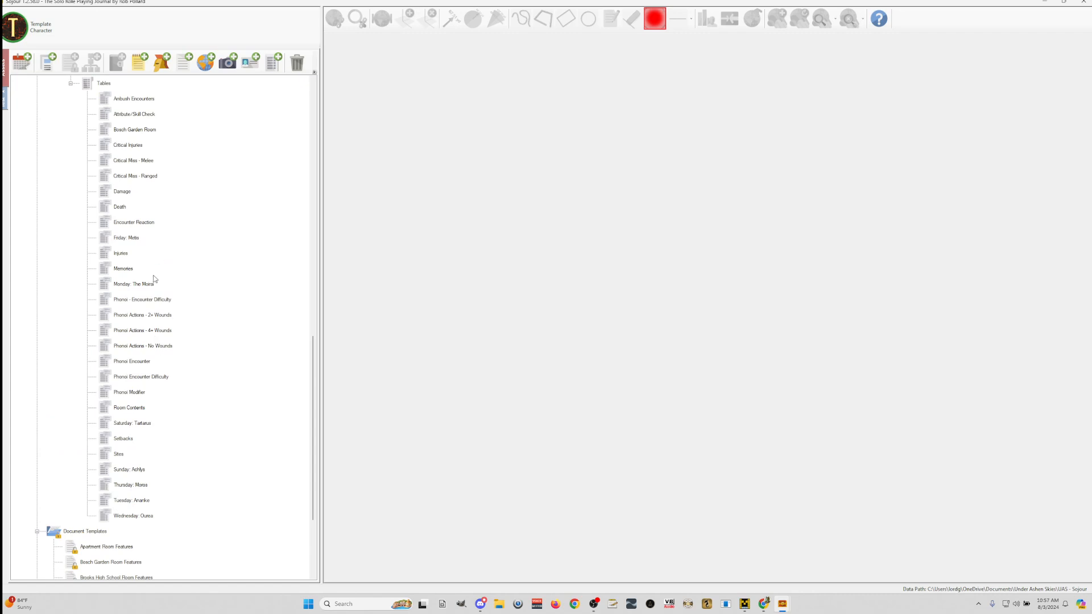
scroll(156, 412, up, 2)
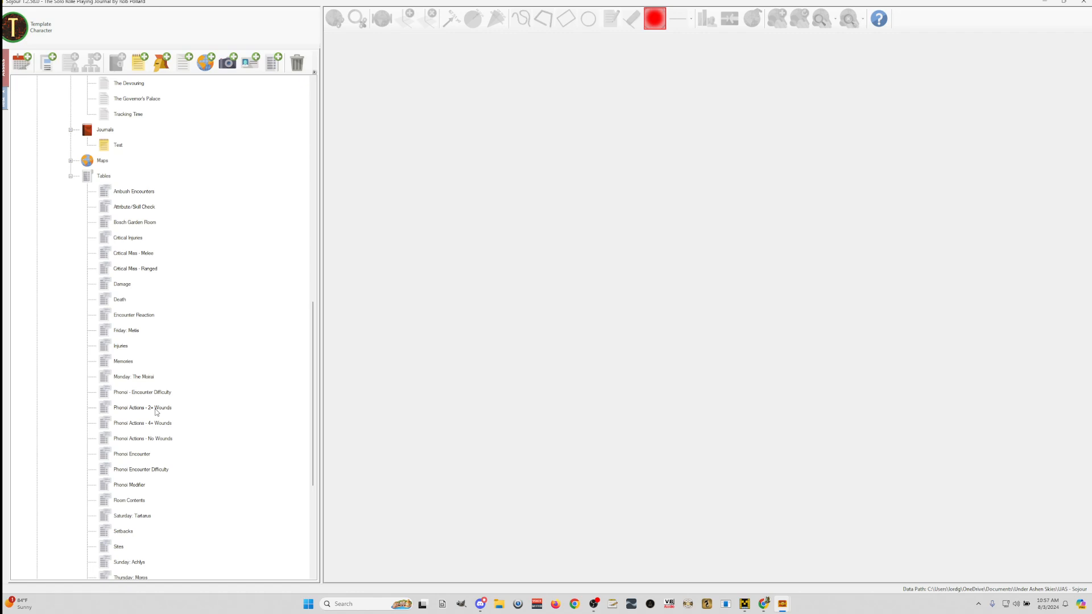
scroll(157, 412, up, 7)
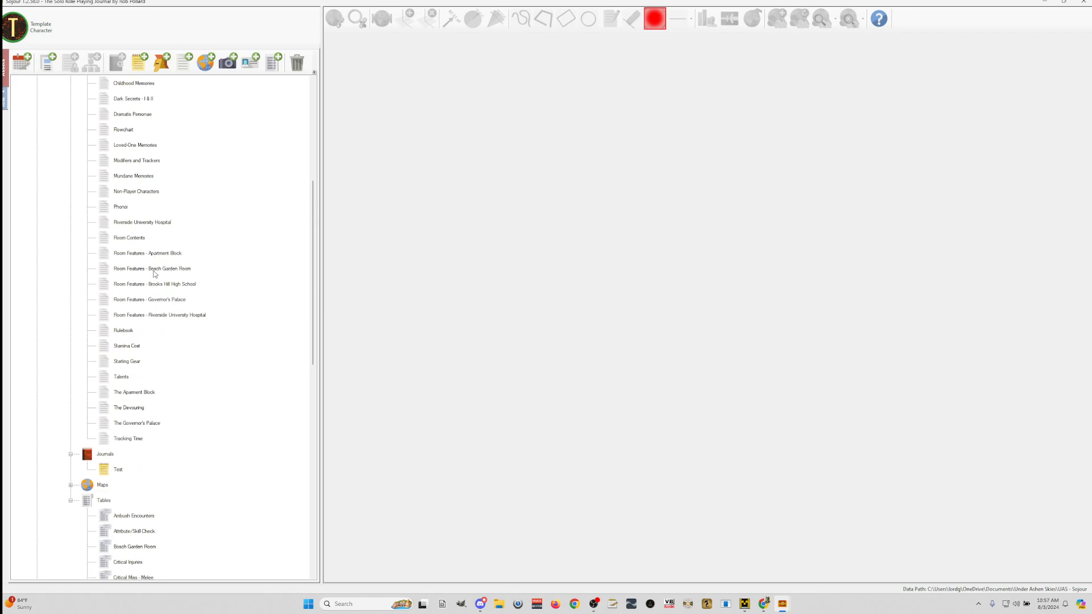
- Open the campaign's Rulebook document and close the Dramatis Personae document
click(128, 332)
scroll(244, 212, up, 3)
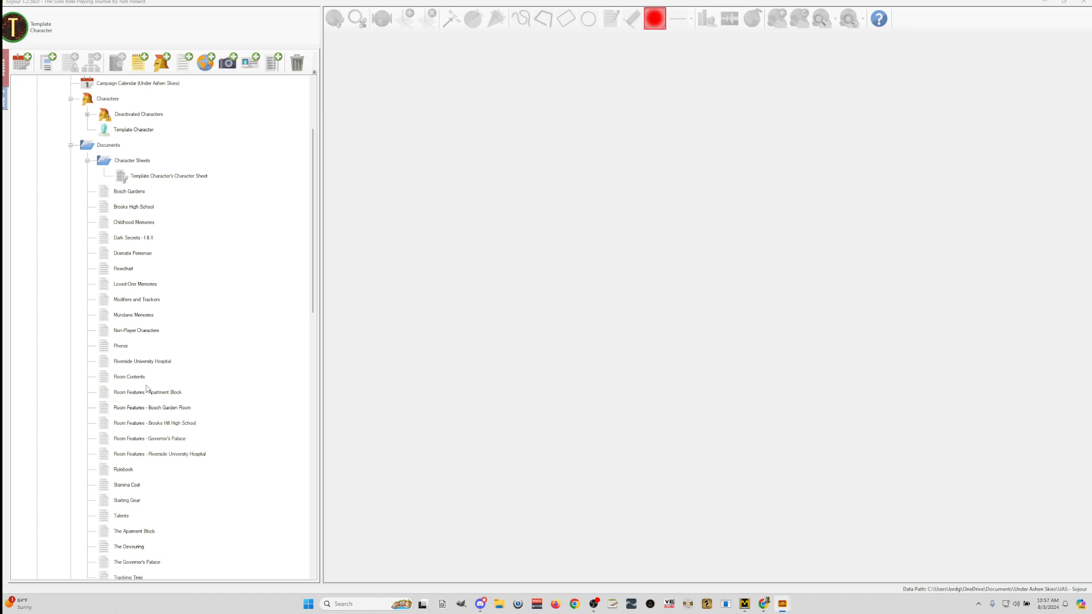
right_click(132, 470)
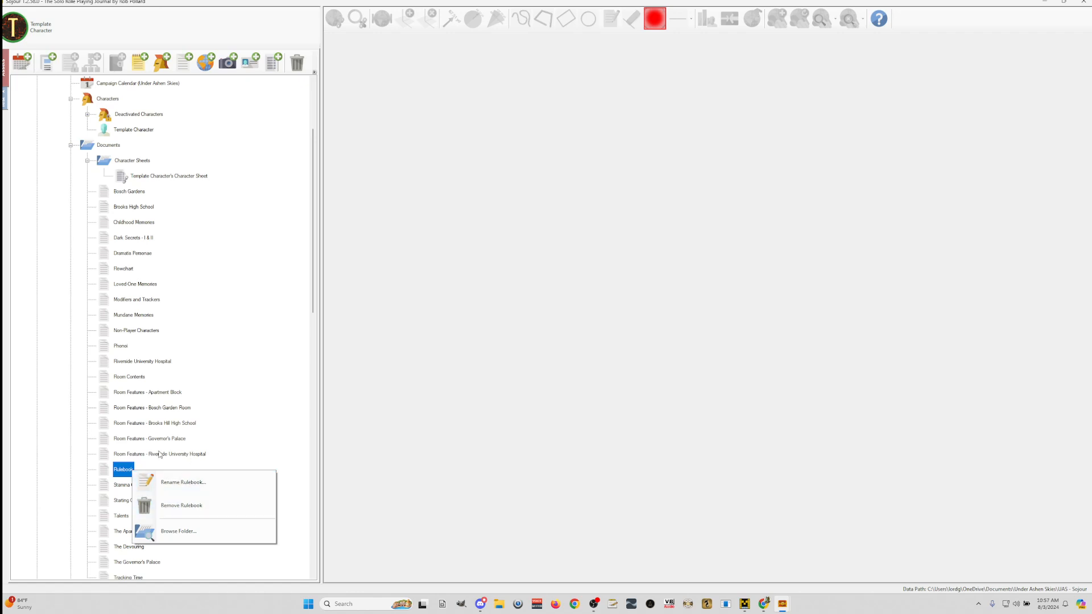
click(160, 454)
double_click(128, 256)
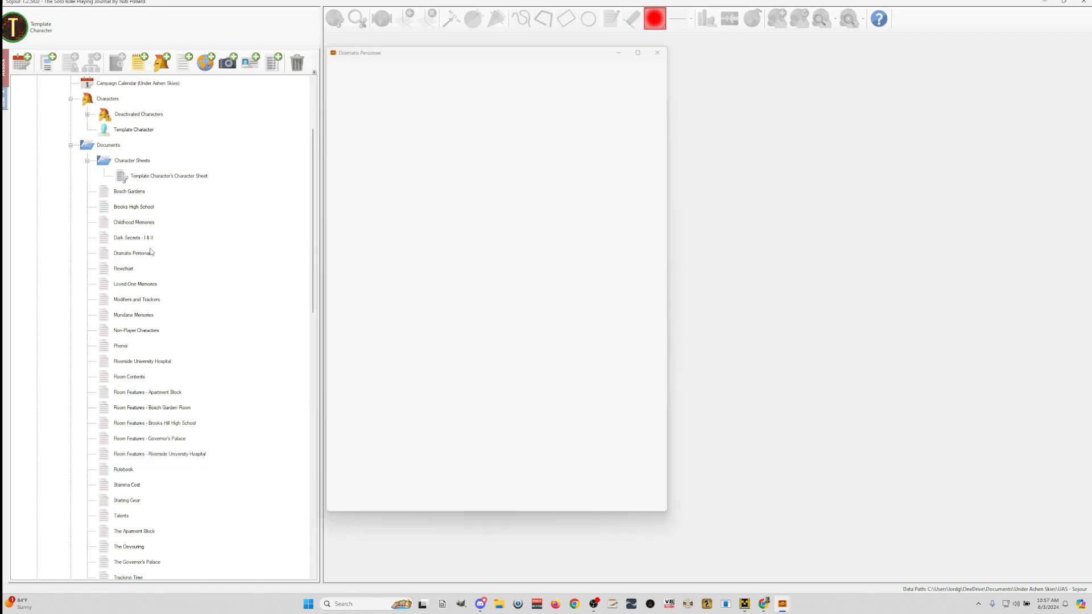
click(658, 51)
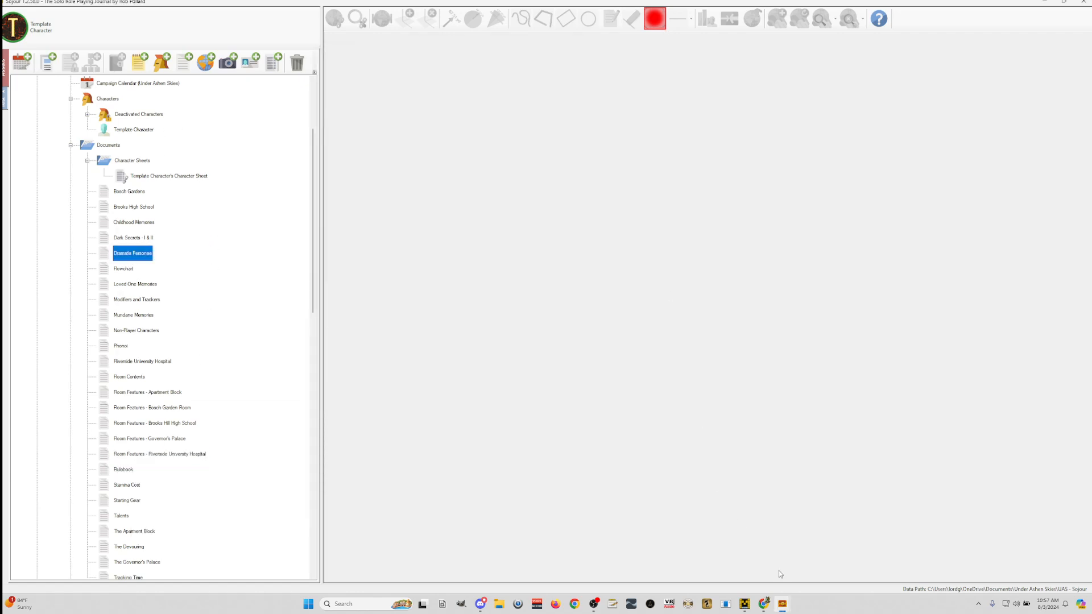
mouse_move(783, 607)
click(837, 563)
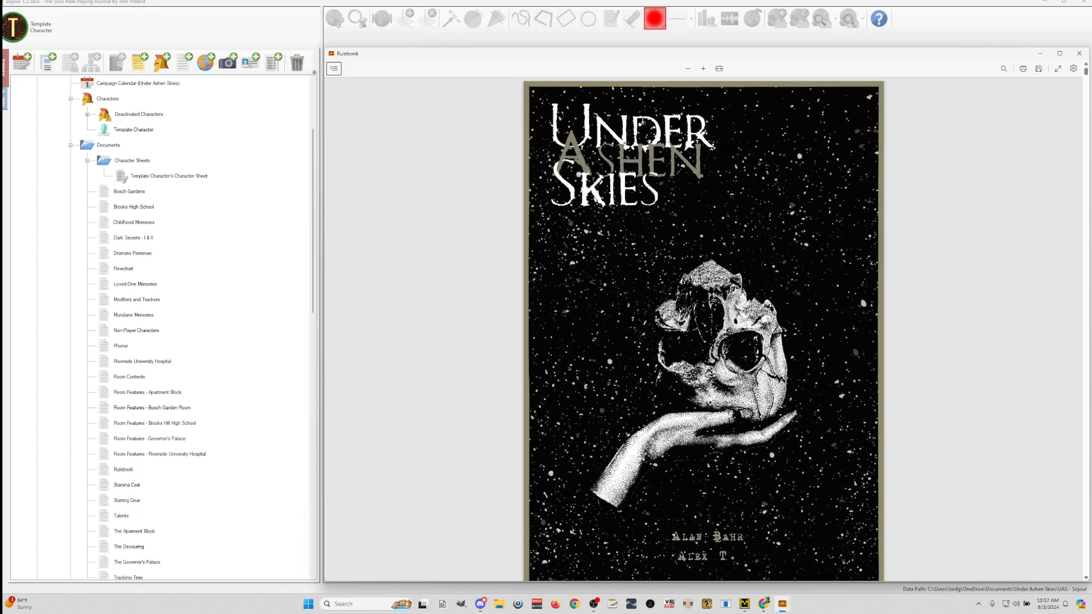
- Show the rulebook's table of contents, view the Of the Broken World chapter and expand Of Dreadful Exploration and Shifting Realities
click(334, 68)
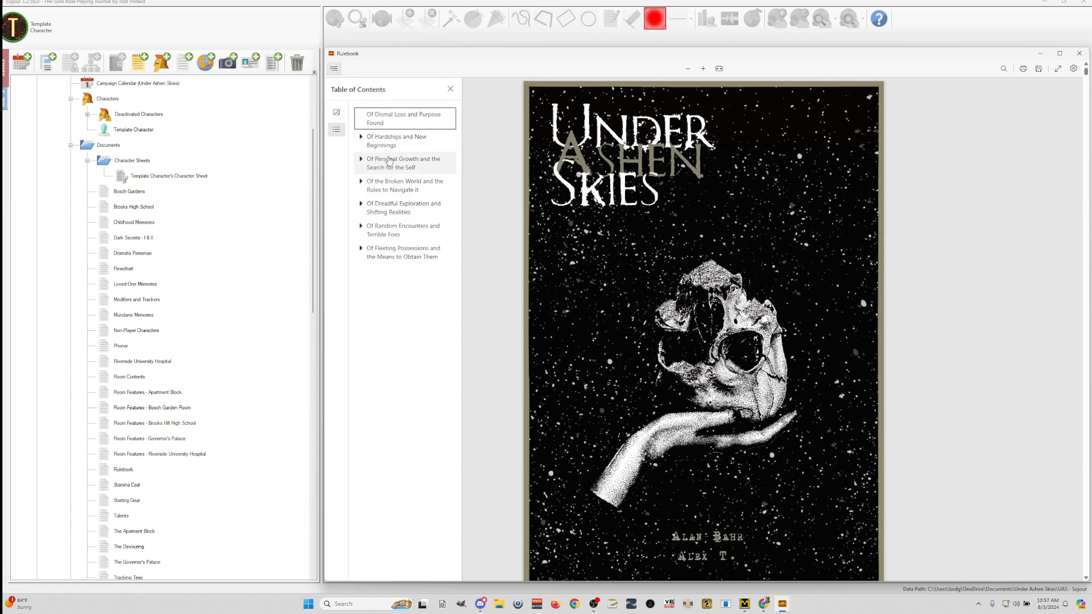
click(384, 189)
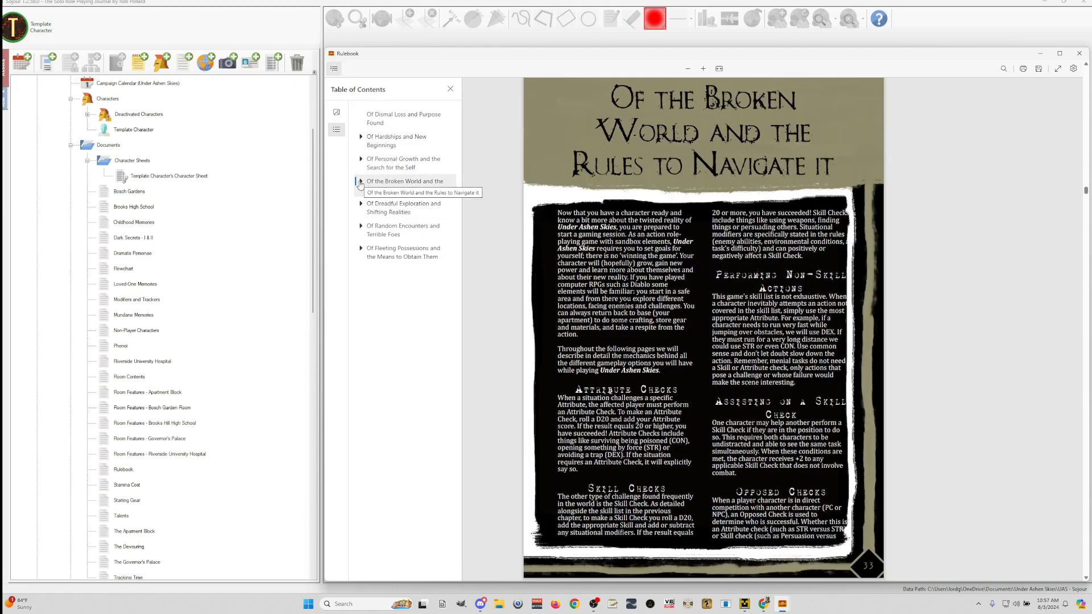
click(361, 181)
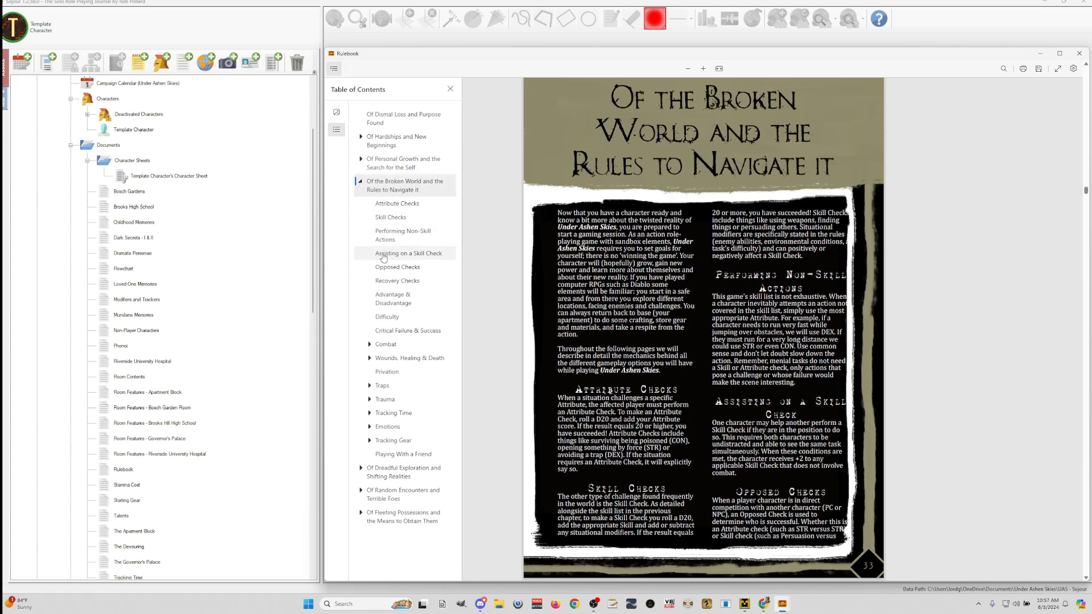
click(361, 468)
click(360, 181)
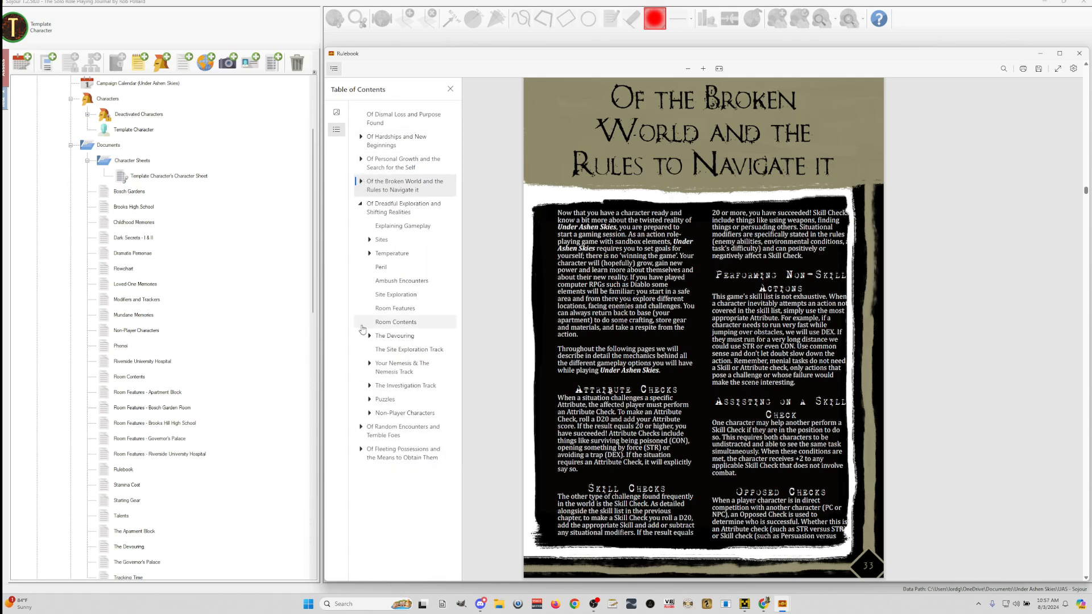
- View the rulebook's Room Features and Room Contents sections, ending on Room Features
click(394, 308)
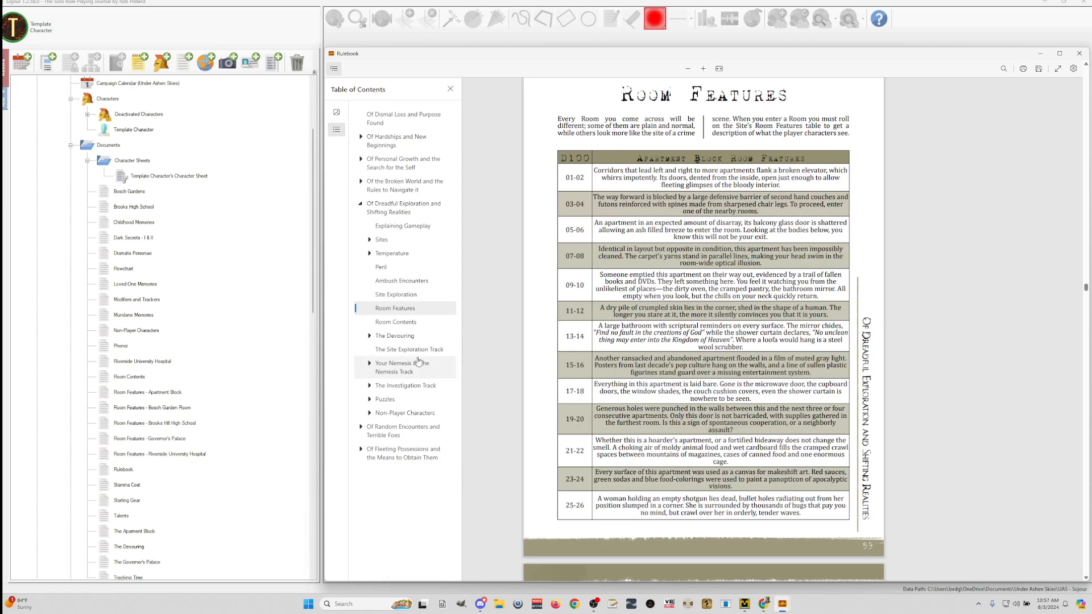
click(387, 322)
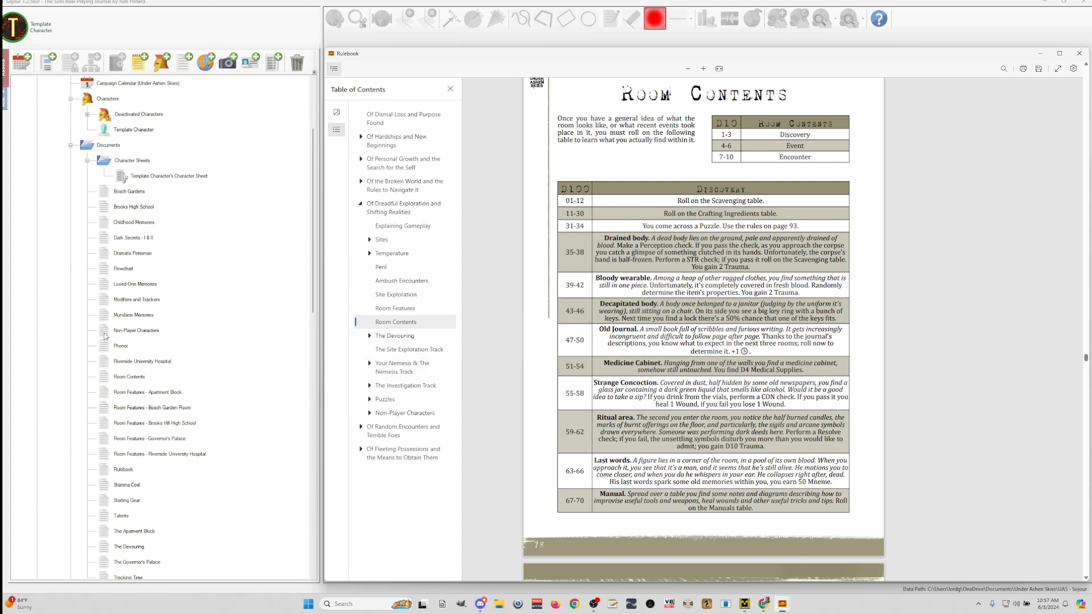
click(391, 308)
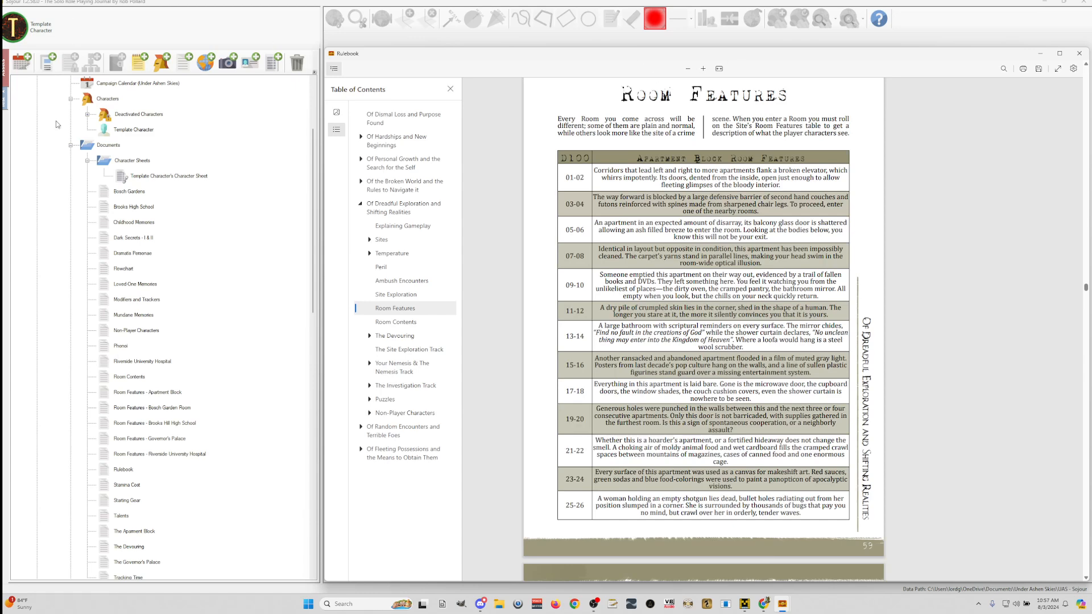
- Return to the Test journal and roll 1d100 for the apartment block room feature
click(7, 99)
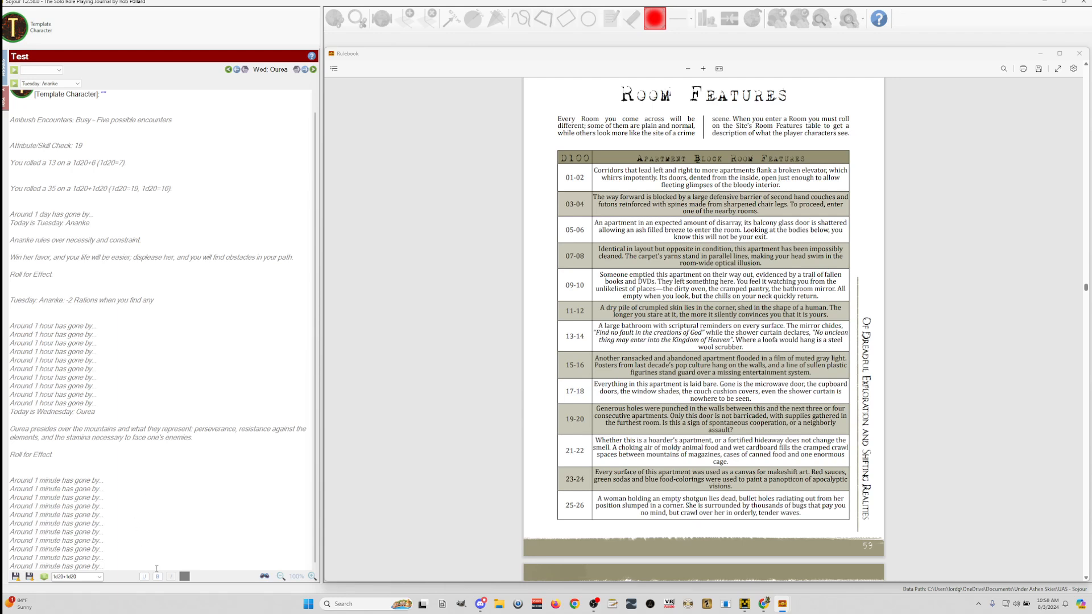
scroll(157, 568, down, 1)
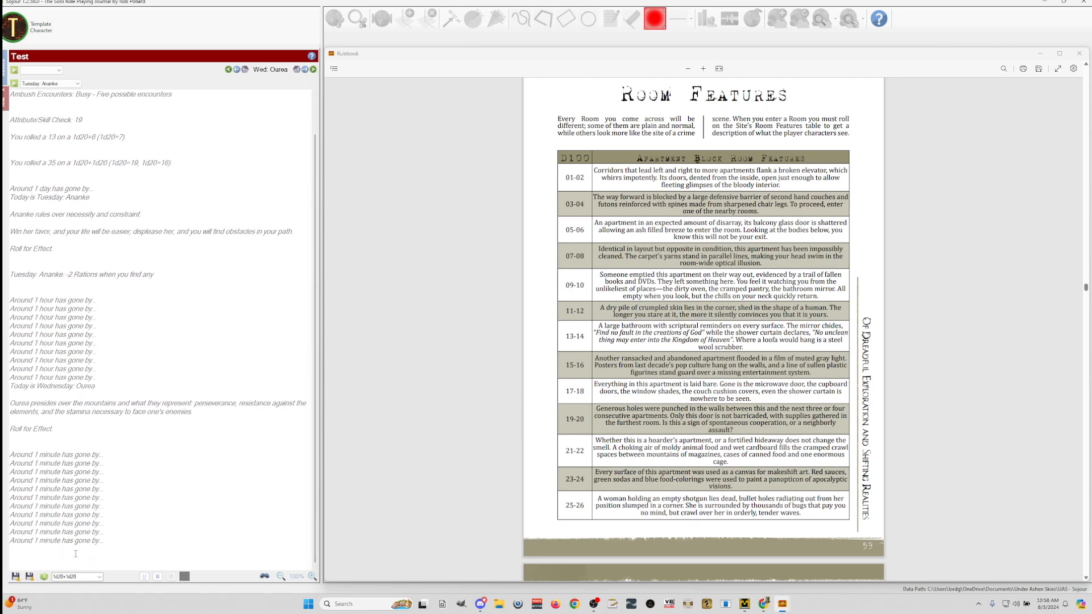
double_click(81, 578)
text(1d100)
click(43, 577)
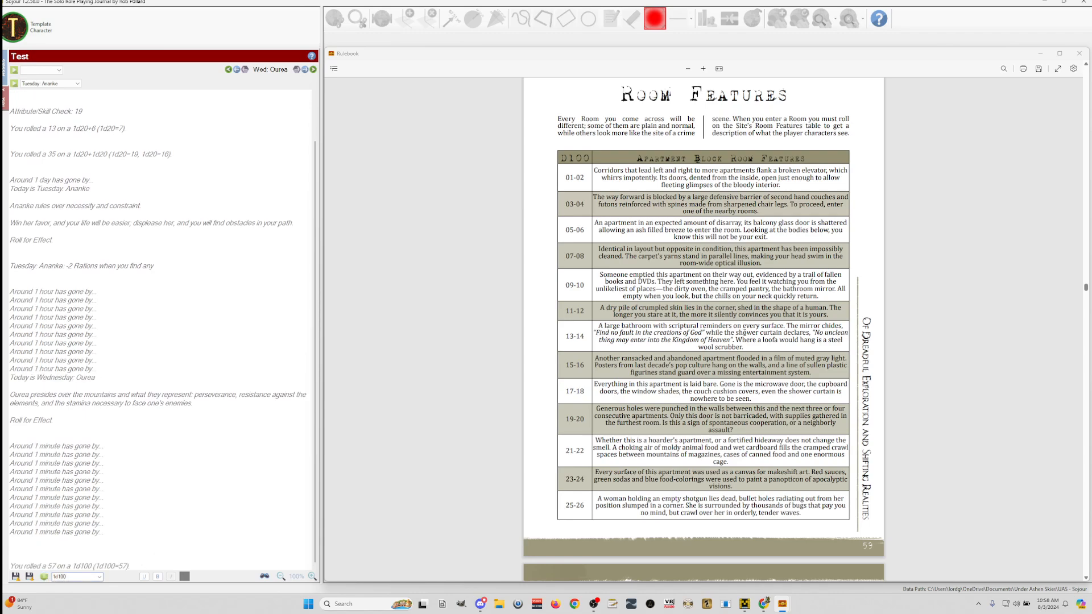
- Find the 57-58 entry in the Apartment Block Room Features table and add blank lines below the journal's 1d100 roll
scroll(745, 333, down, 10)
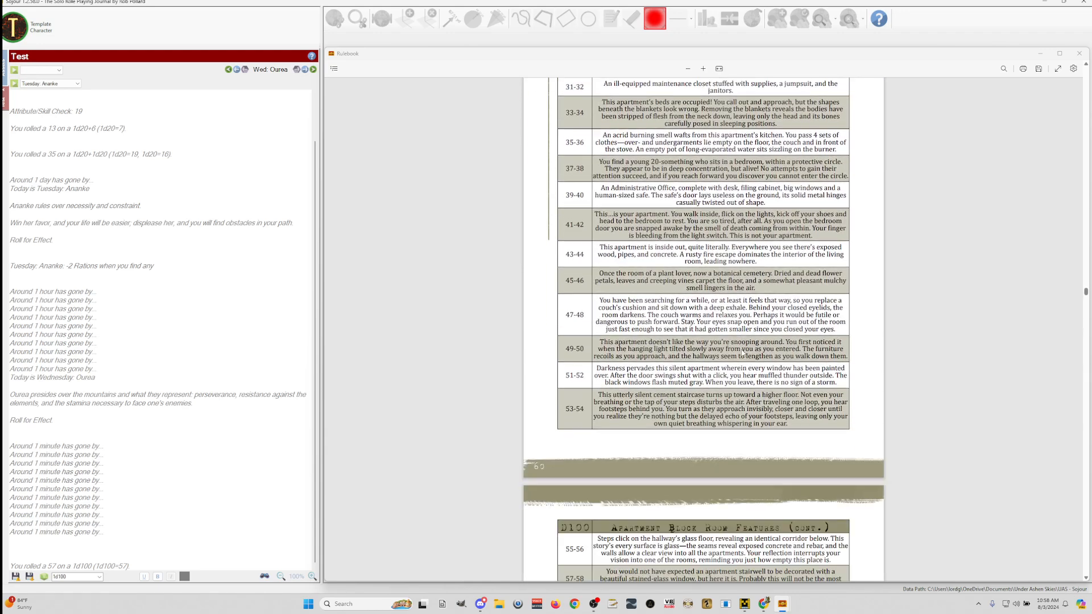
scroll(744, 353, down, 5)
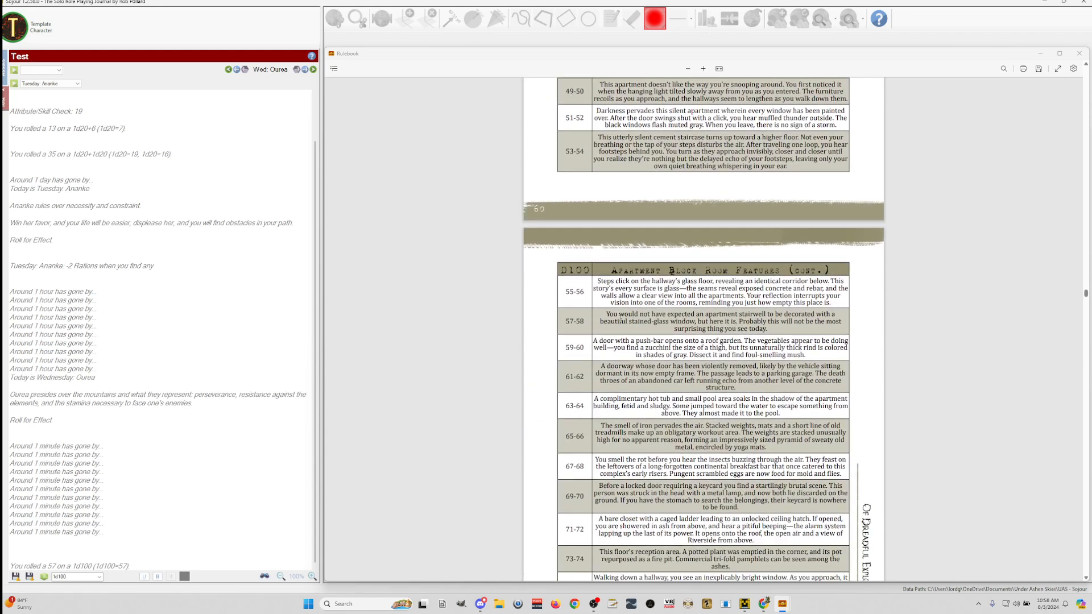
drag(608, 314, 767, 329)
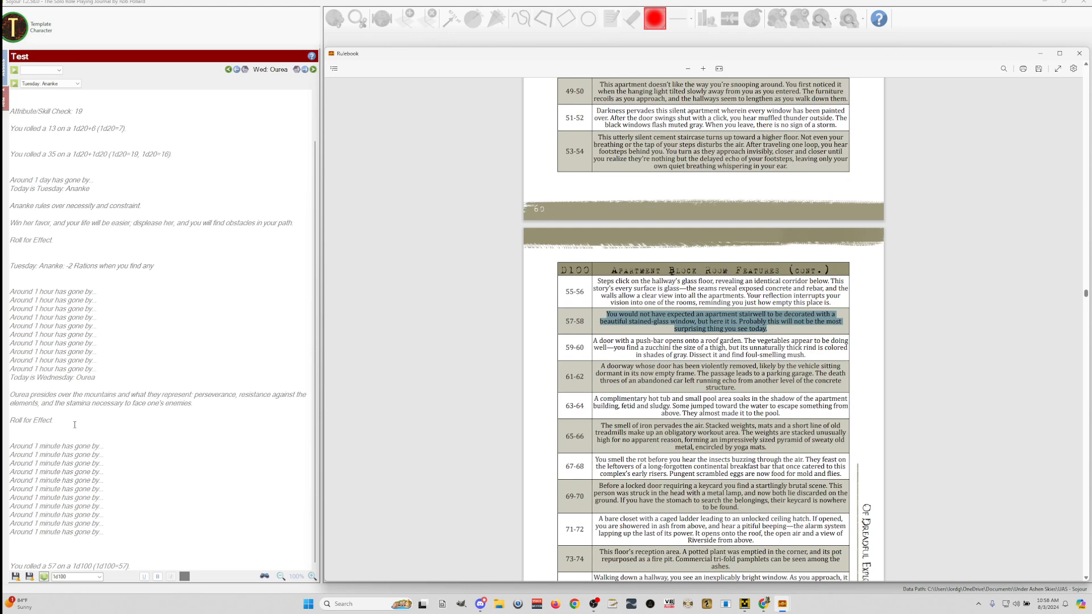
click(139, 564)
key(Return)
key(Return)
key(Return)
key(Return)
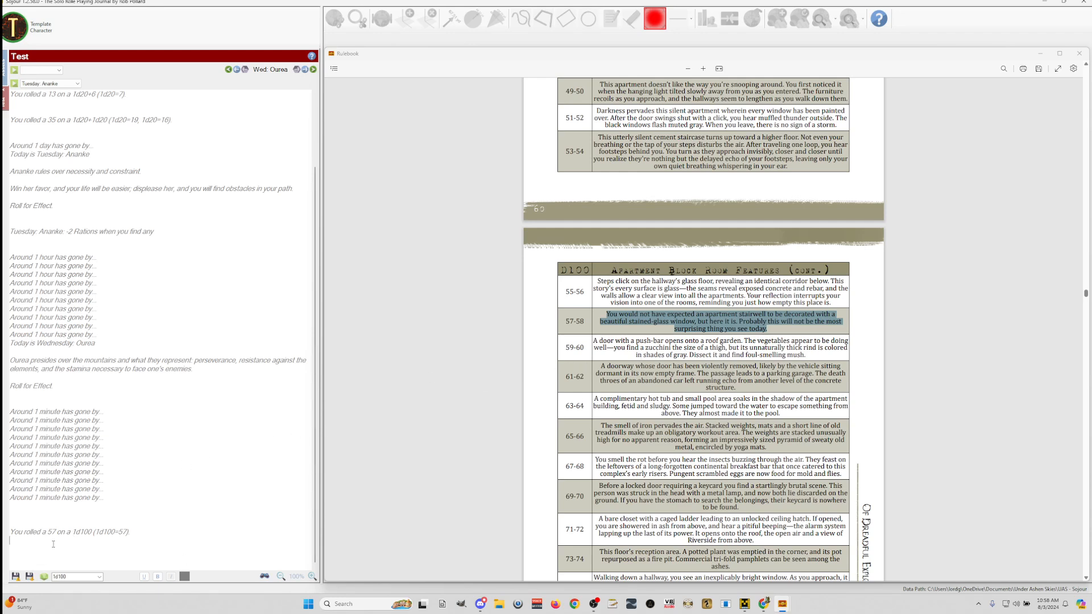
- Copy the 57-58 room feature text into the journal below the 1d100 roll, with a blank line between them
click(619, 314)
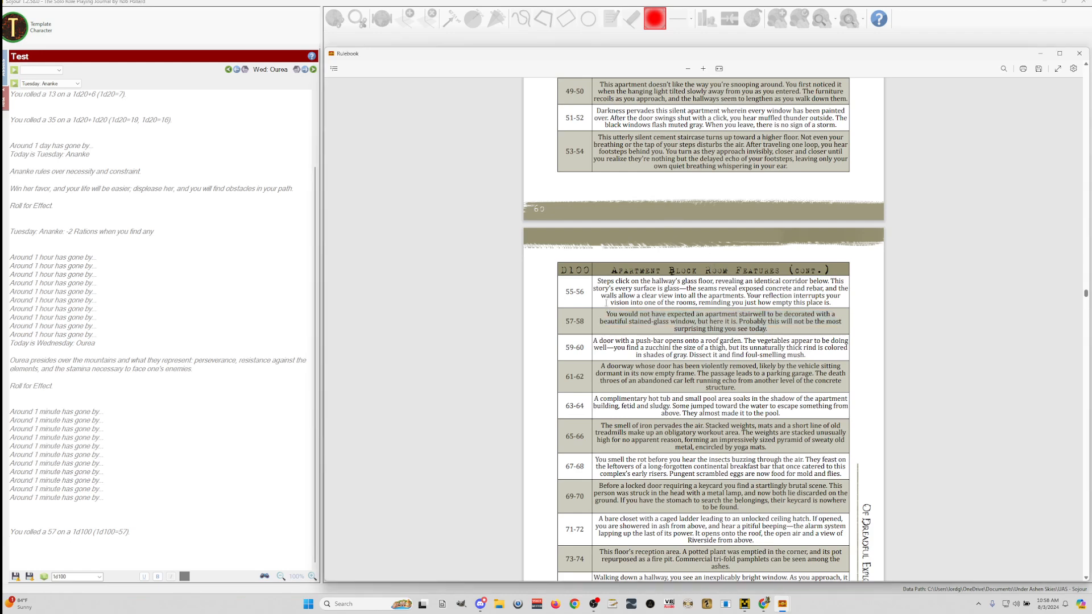
drag(608, 314, 779, 332)
key(ctrl+c)
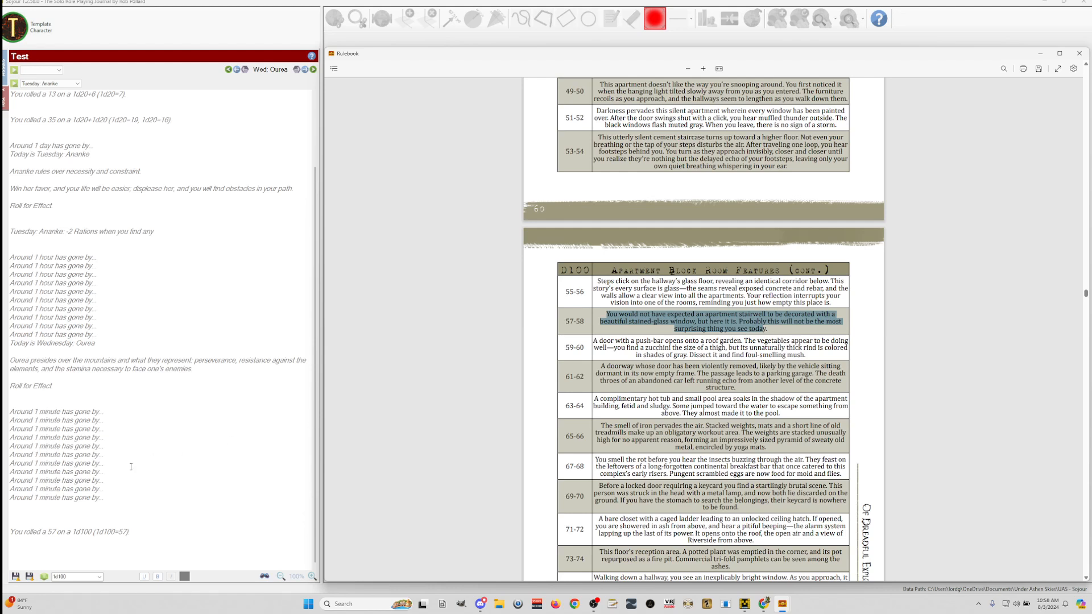
click(73, 541)
key(ctrl+v)
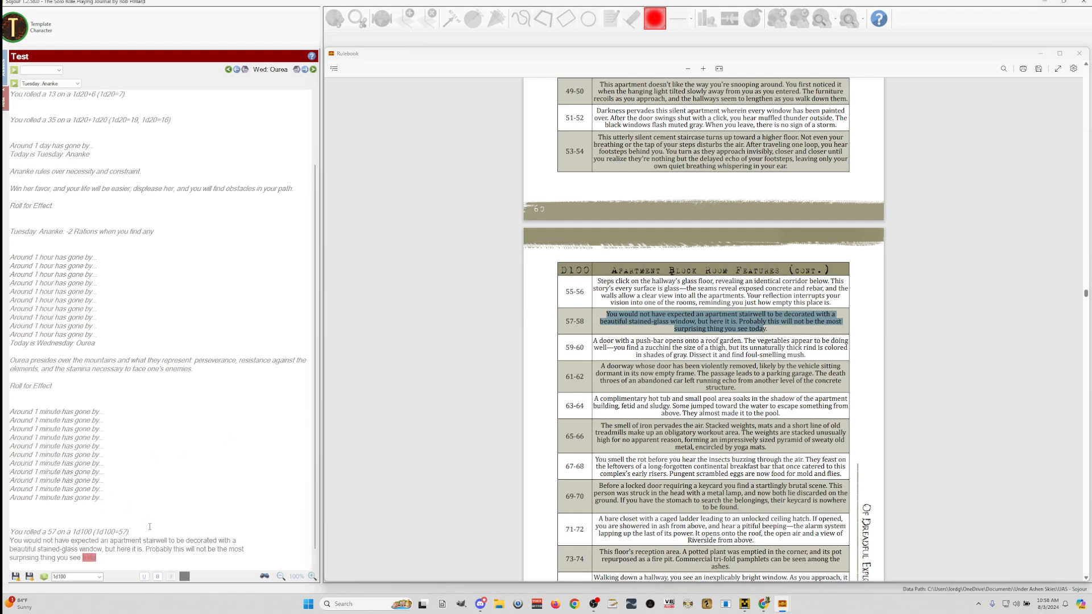
click(140, 529)
key(Return)
scroll(229, 318, down, 1)
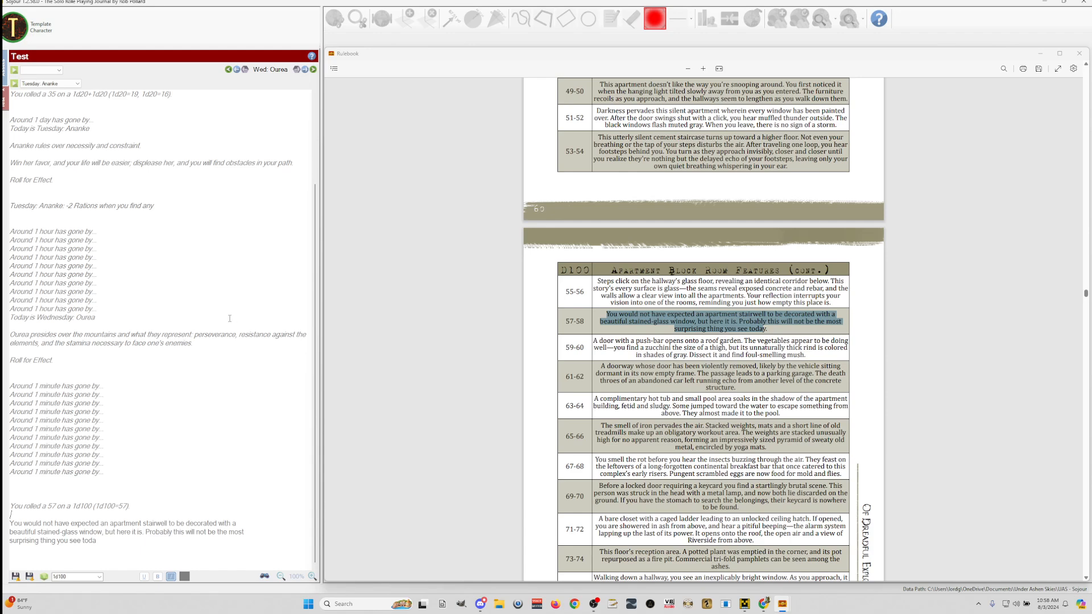
- Open the Apartment Block - Lvl 1 map from the campaign tree and minimize the Rulebook window
click(4, 67)
scroll(146, 397, down, 5)
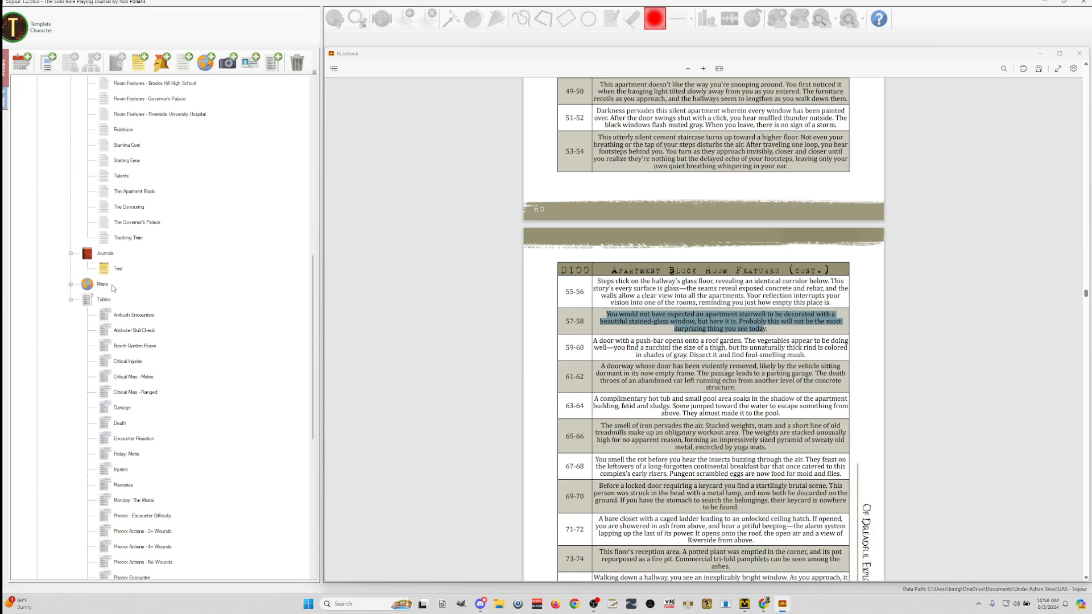
click(70, 284)
double_click(140, 301)
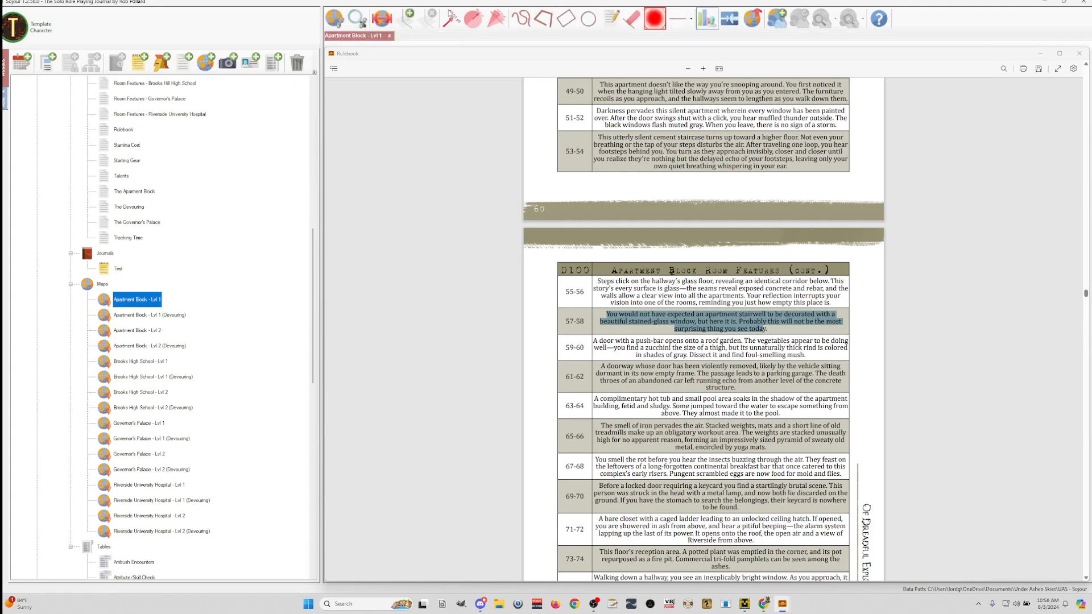
click(364, 37)
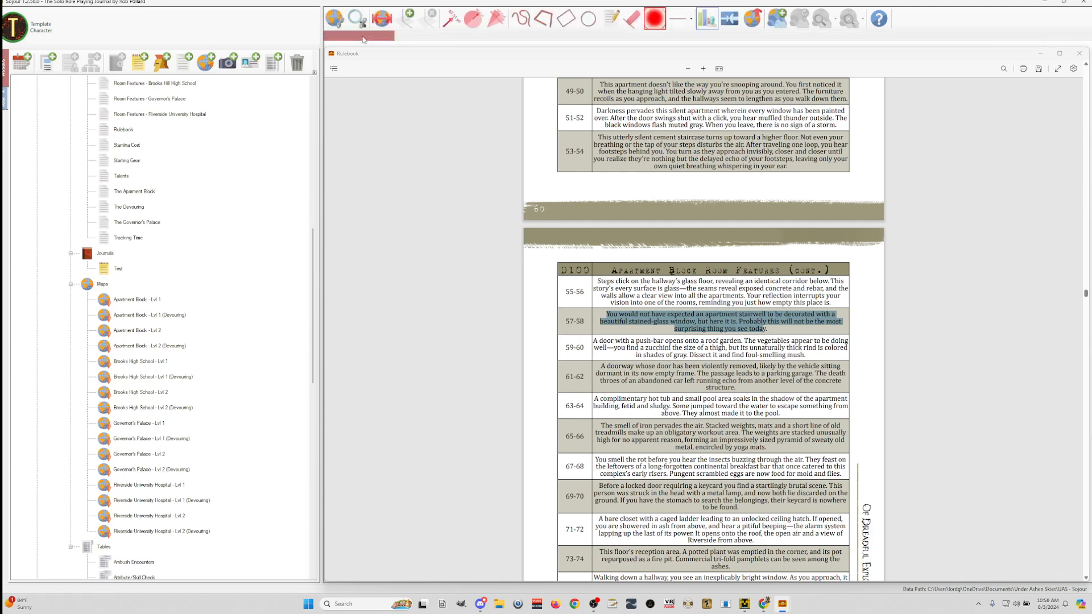
click(1041, 54)
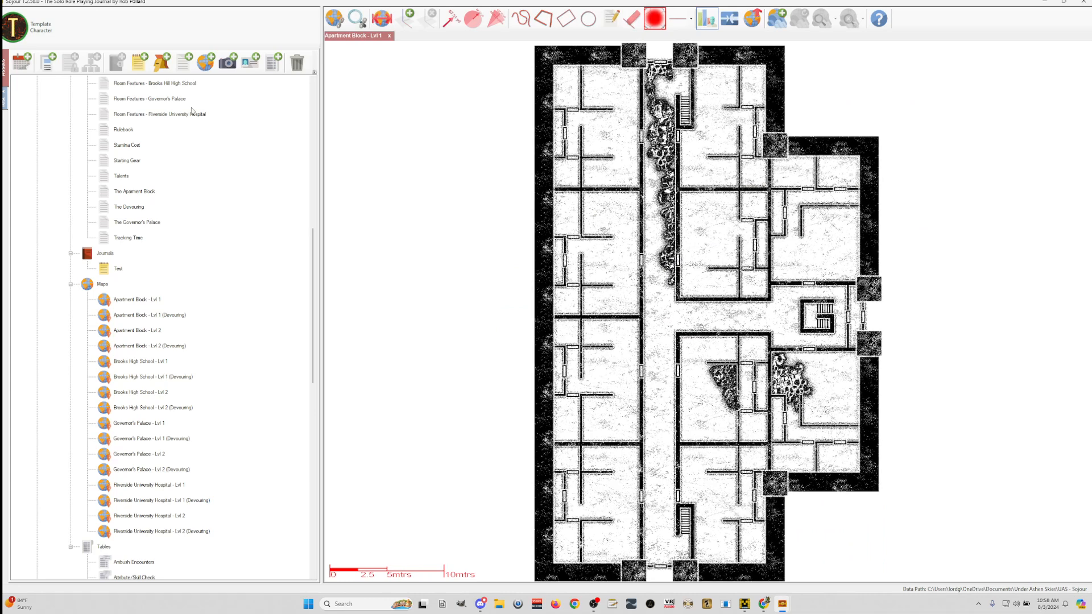
- Start a new campaign asset named Room 1
scroll(153, 257, up, 10)
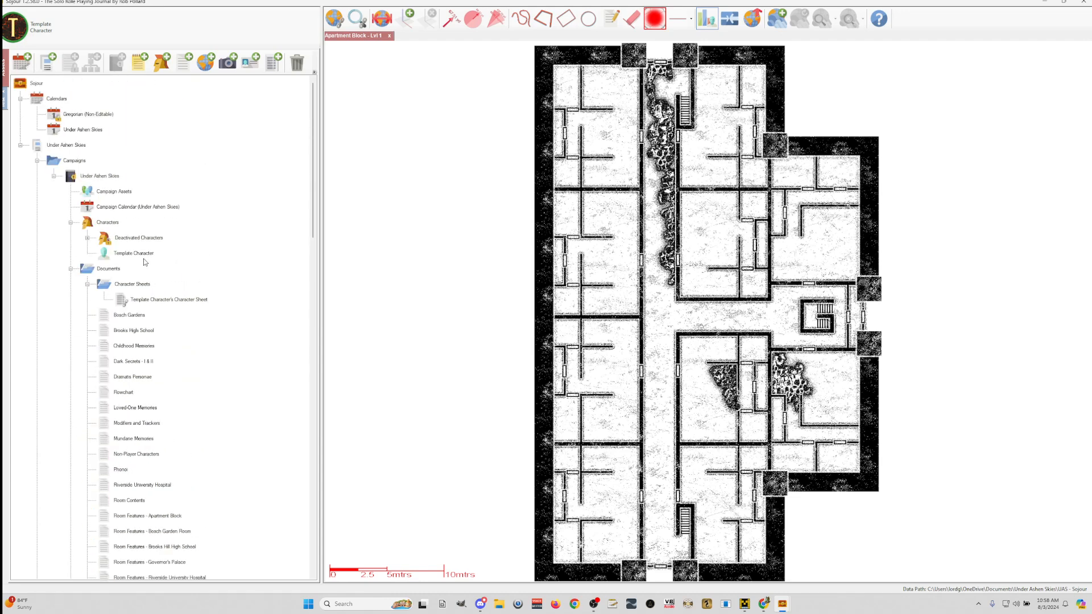
click(122, 193)
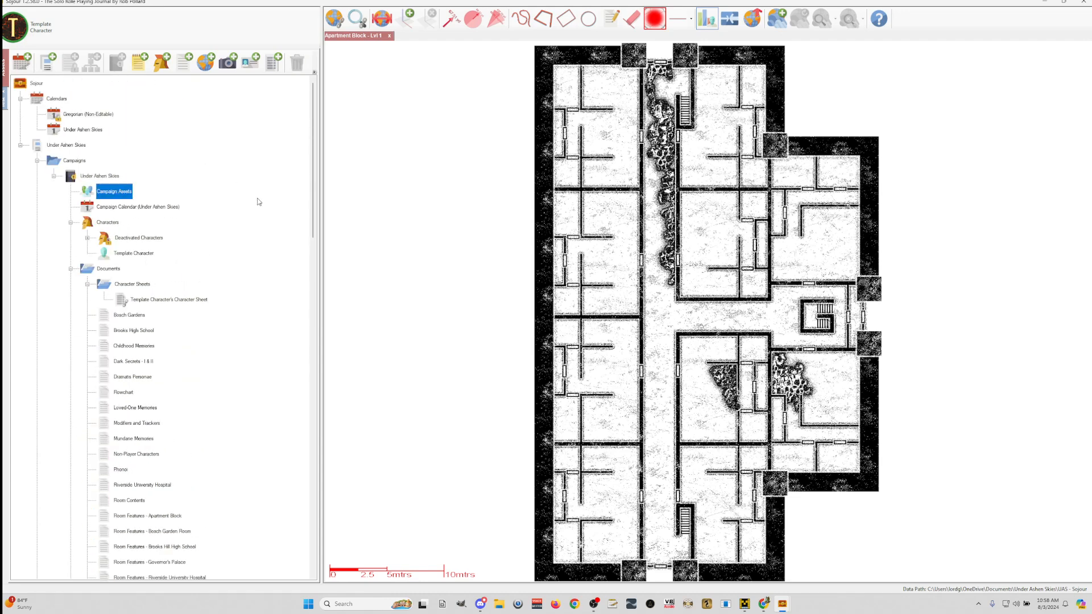
right_click(130, 192)
click(164, 202)
drag(504, 157, 317, 195)
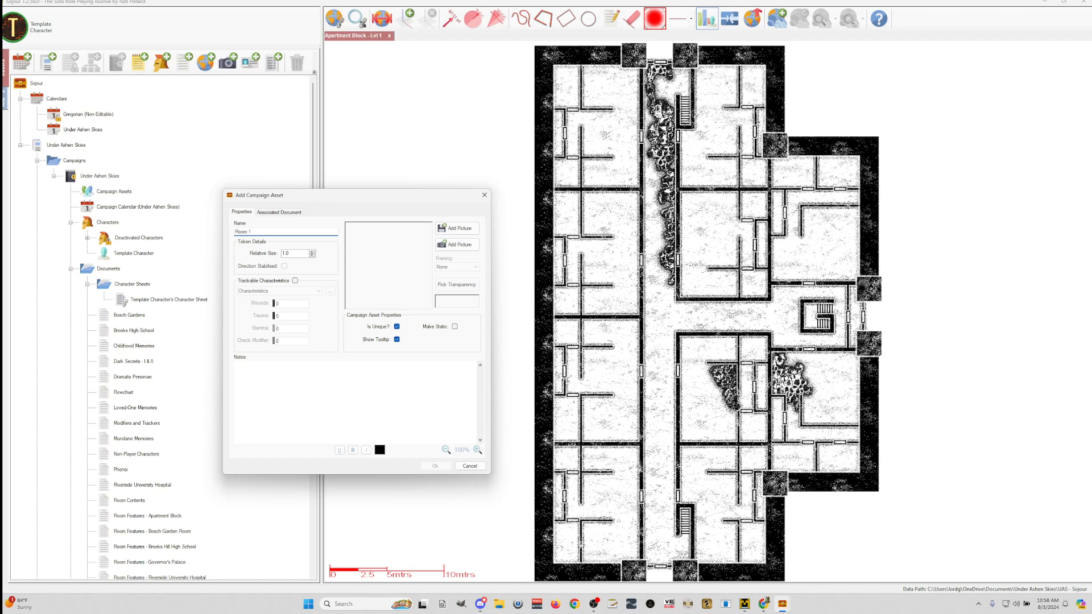
- Search the image files for "number" and set the number 96 marker as the Room 1 asset's picture
click(456, 228)
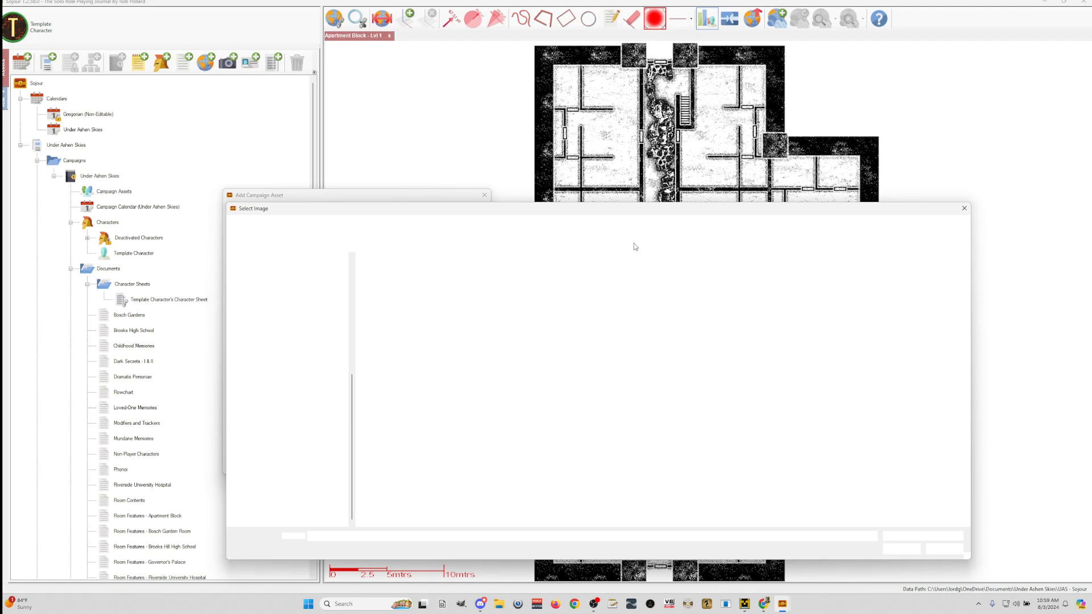
text(number)
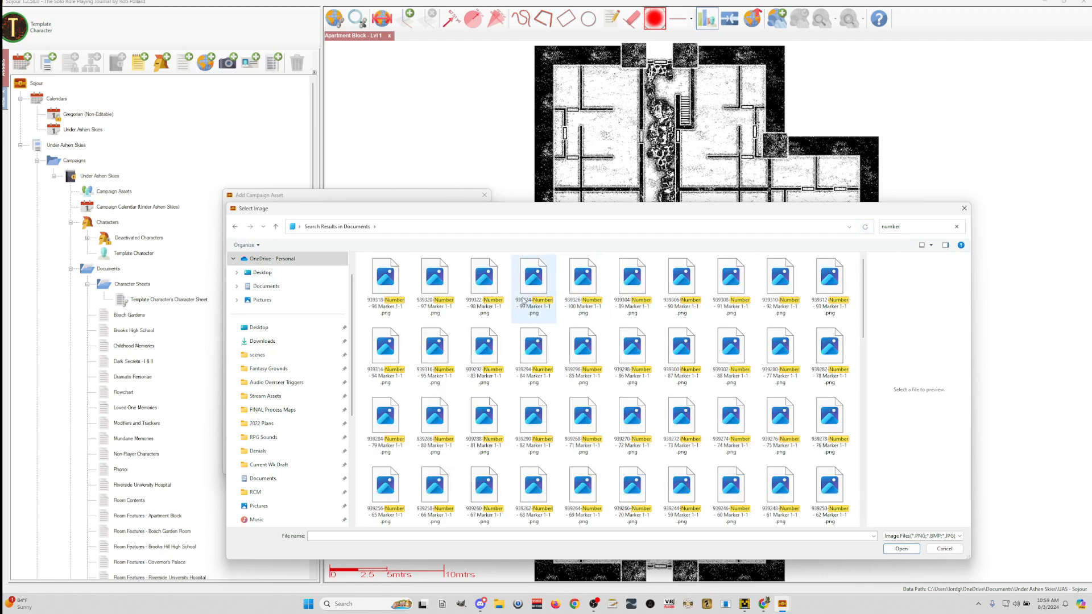
double_click(385, 282)
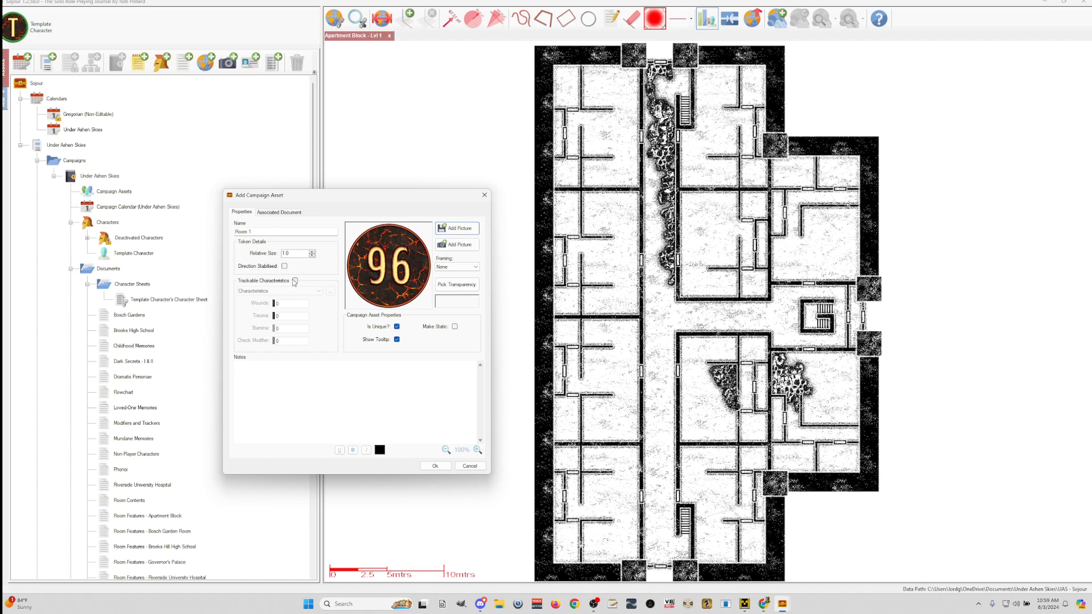
- Add an associated document named Description to the Room 1 asset, using the blank document option
click(283, 213)
click(245, 212)
click(283, 213)
click(359, 321)
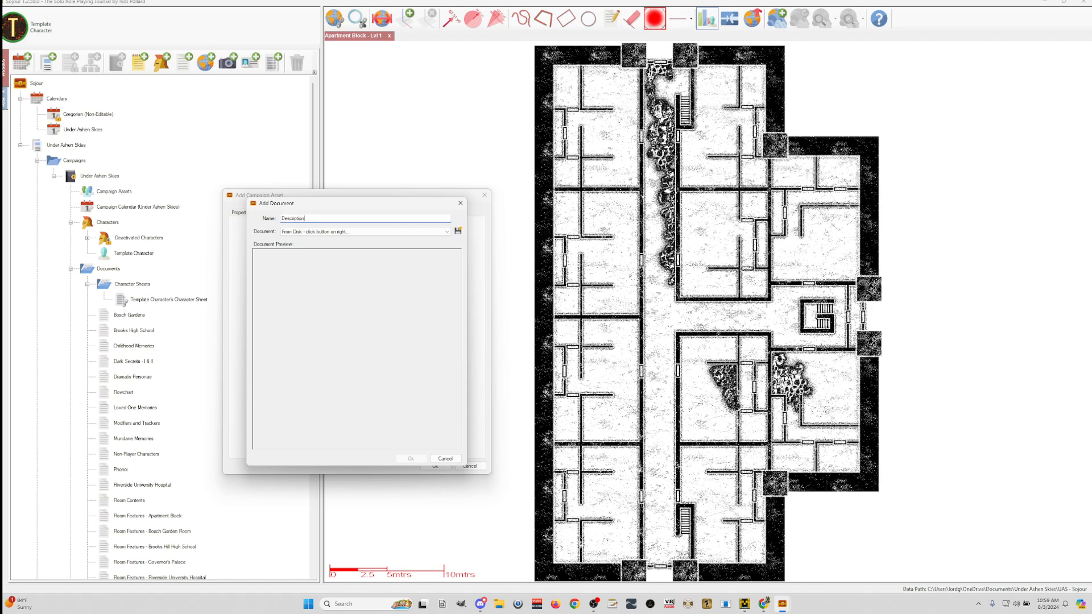
click(384, 232)
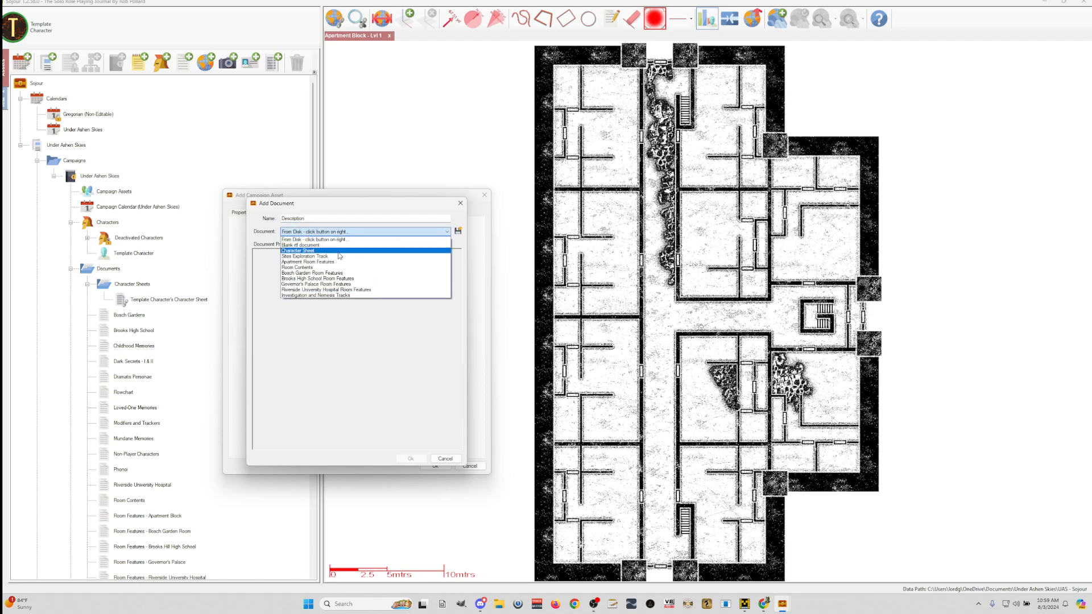
click(300, 245)
click(411, 458)
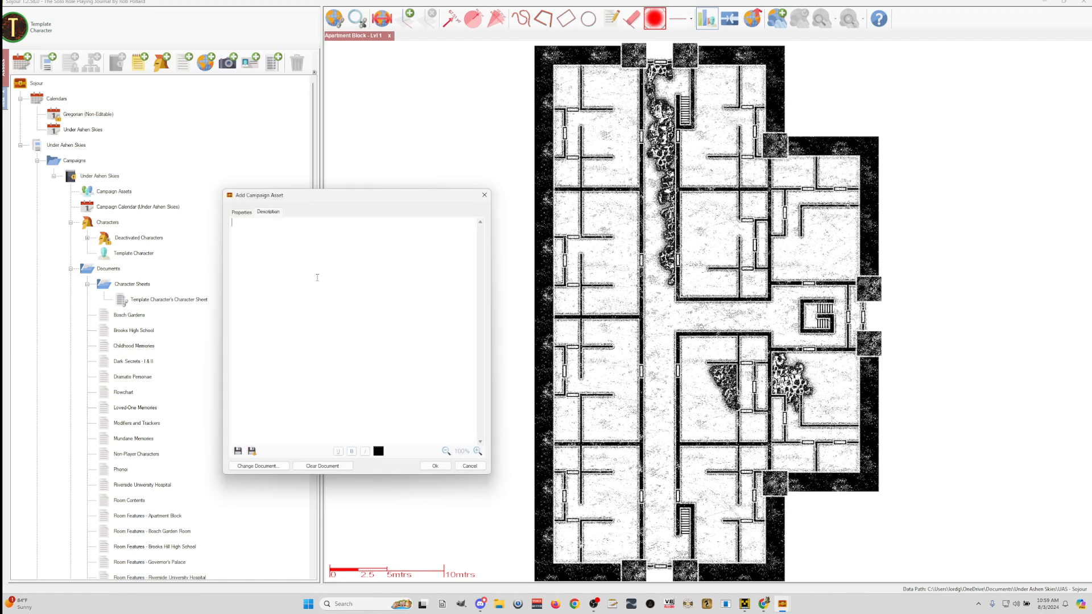
- Fill the Description with the stained-glass window stairwell text, save the asset, and place Room 1 in the map's upper-left corner room
text(You would not have expected an apartment stairwell to be decorated with a beautiful stained-glass window, but here it is. Probably this will not be the most surprising thing you see toda)
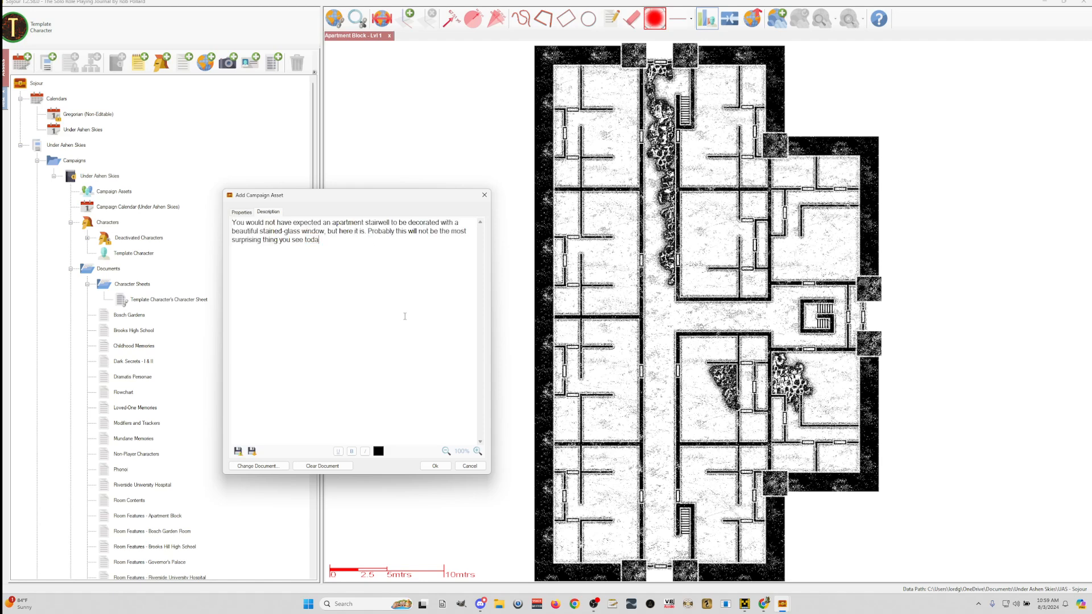
click(437, 467)
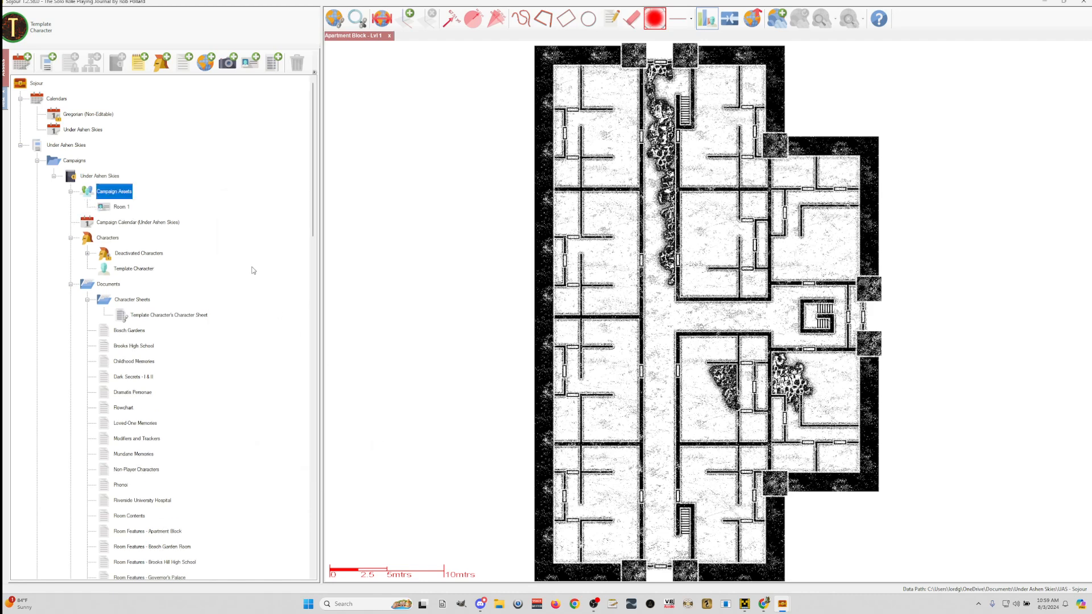
mouse_move(464, 155)
mouse_down()
mouse_move(587, 120)
mouse_move(570, 86)
mouse_up()
- View the Description document attached to the 96 token on the map, and close it
scroll(493, 257, up, 2)
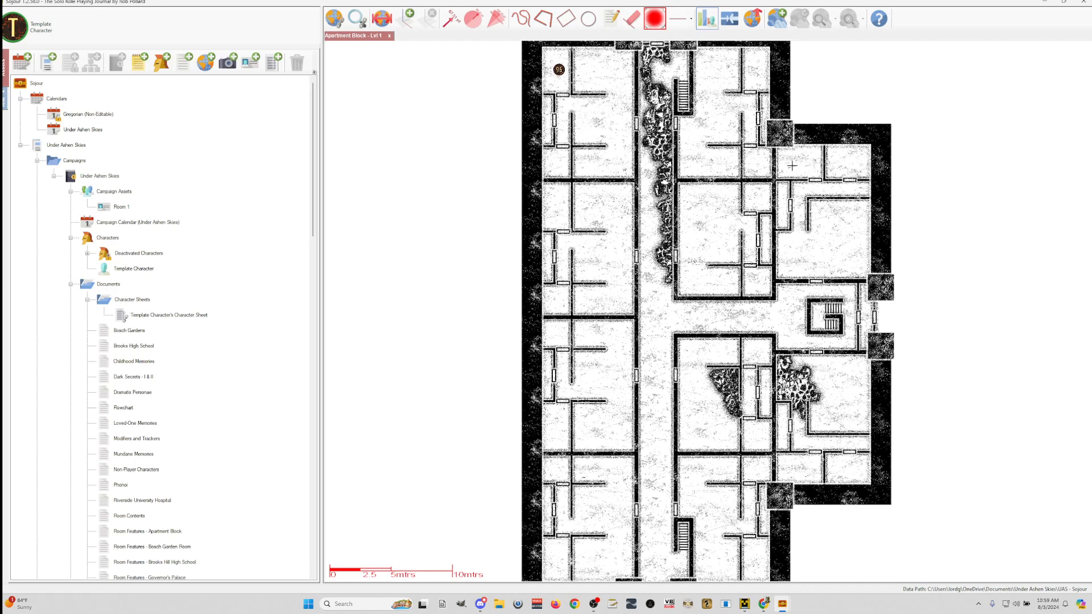
scroll(861, 123, up, 3)
scroll(833, 129, up, 4)
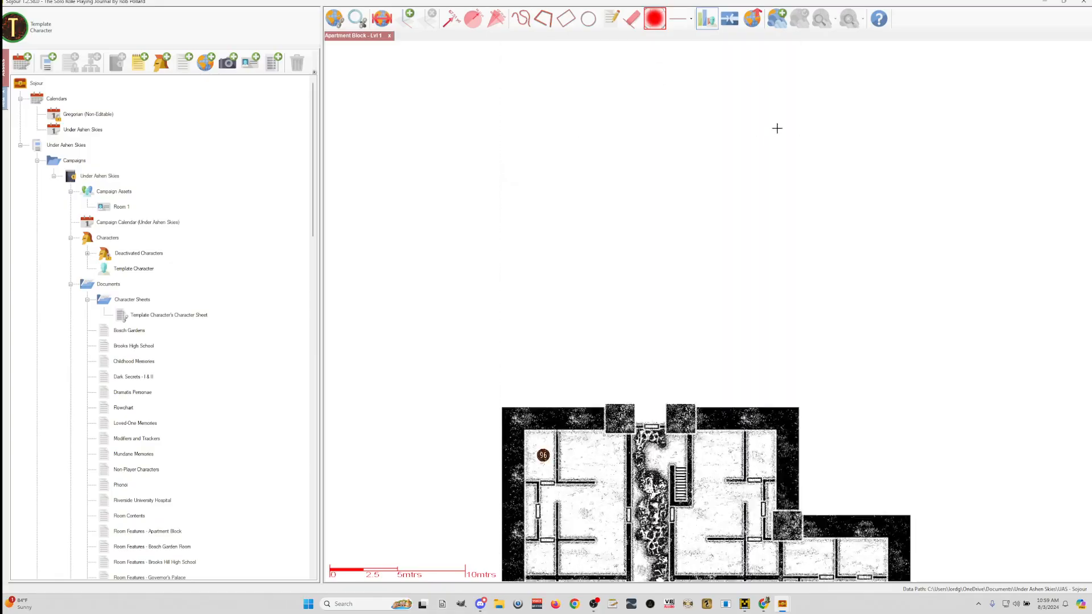
scroll(712, 180, down, 1)
scroll(539, 348, down, 5)
scroll(574, 136, up, 5)
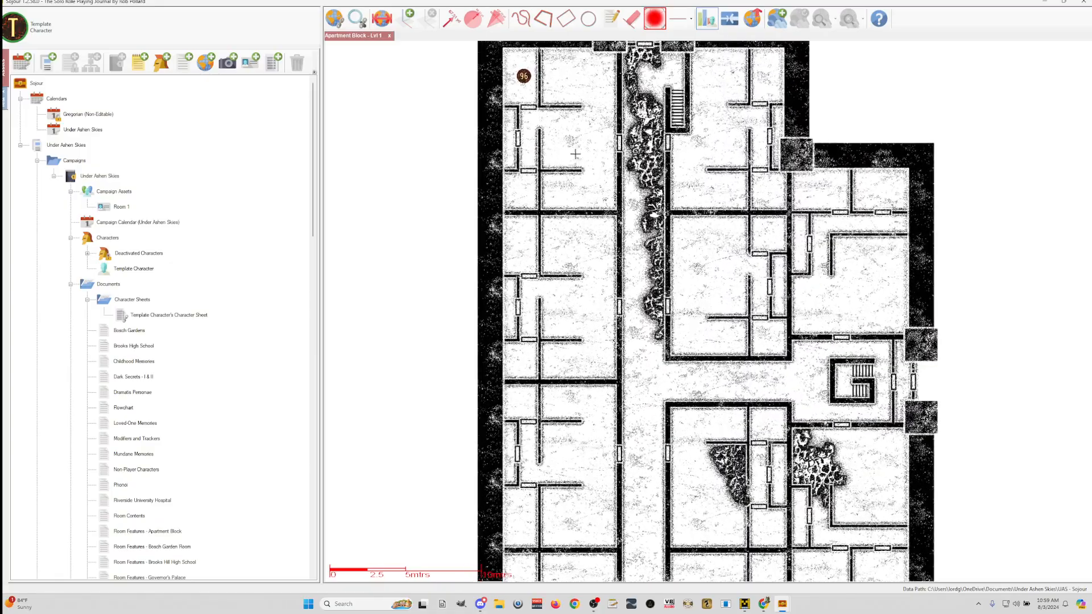
scroll(569, 139, up, 5)
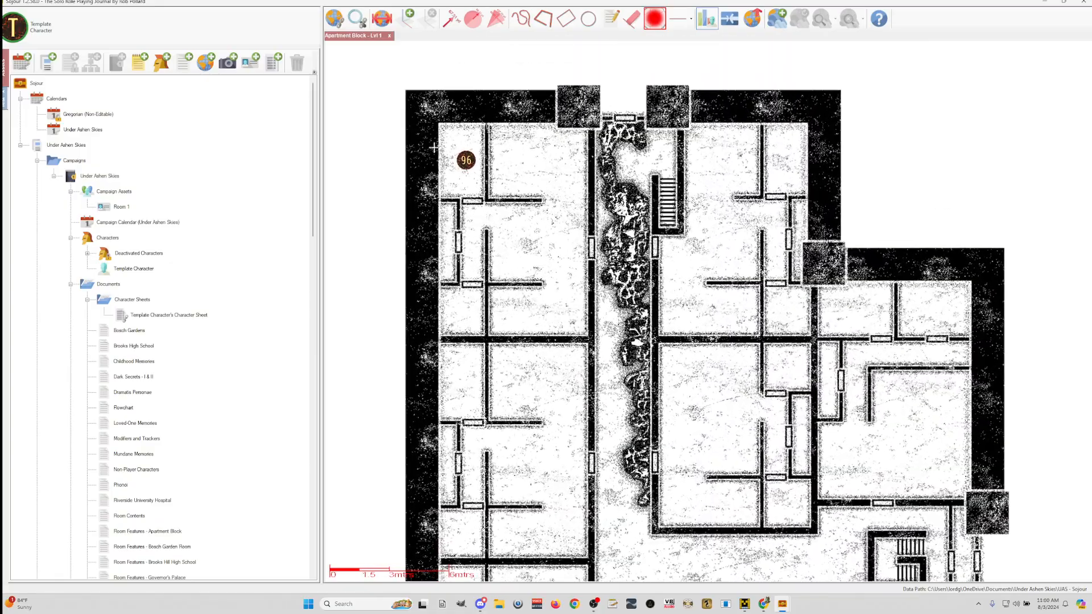
double_click(465, 158)
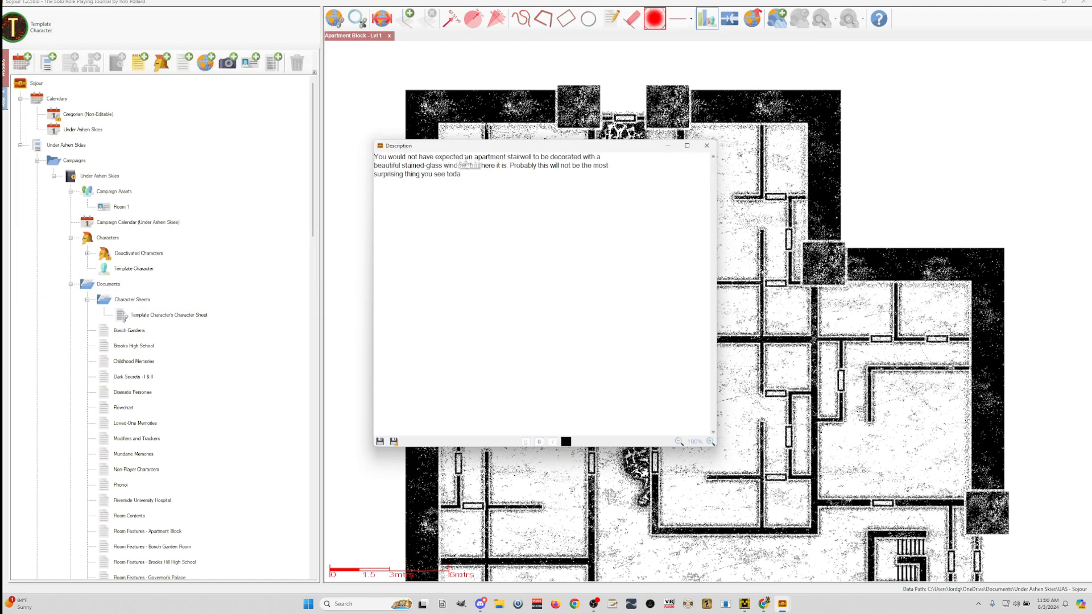
click(707, 146)
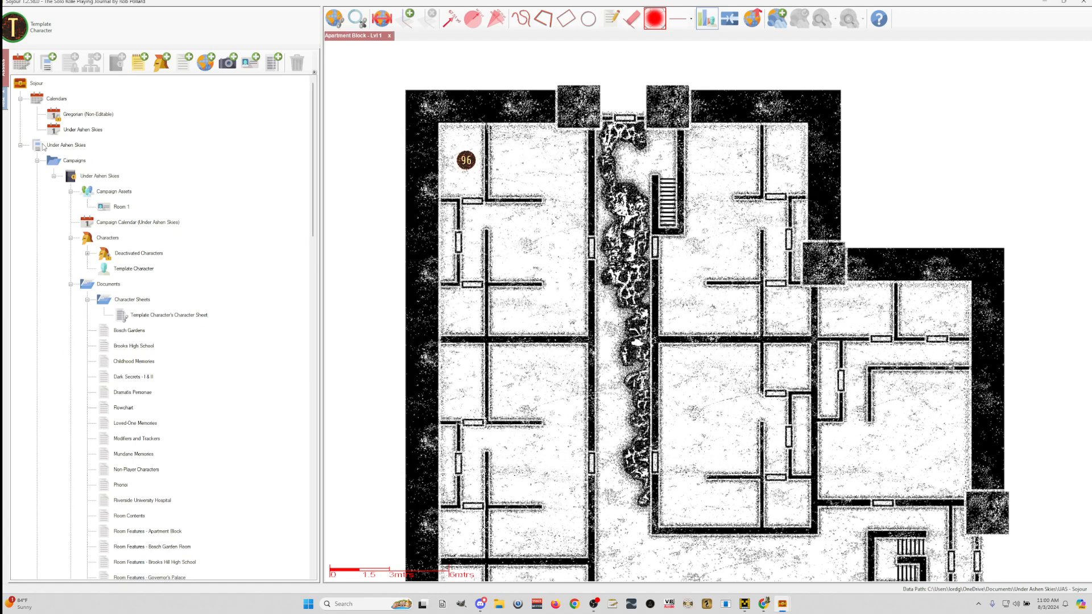
- Switch to the Test journal and look over the list of rollable tables
click(4, 101)
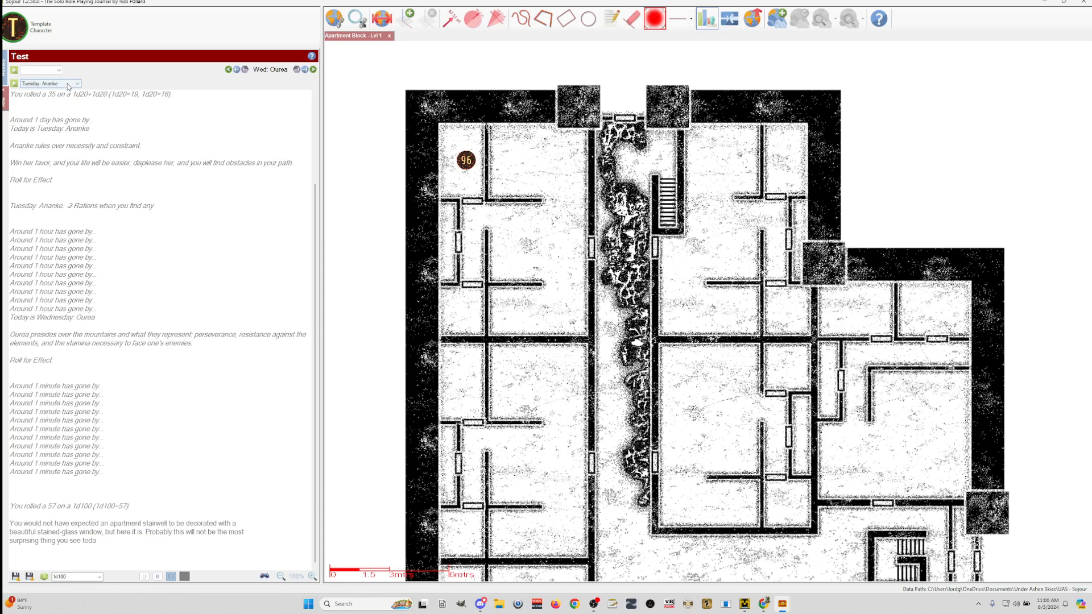
click(68, 84)
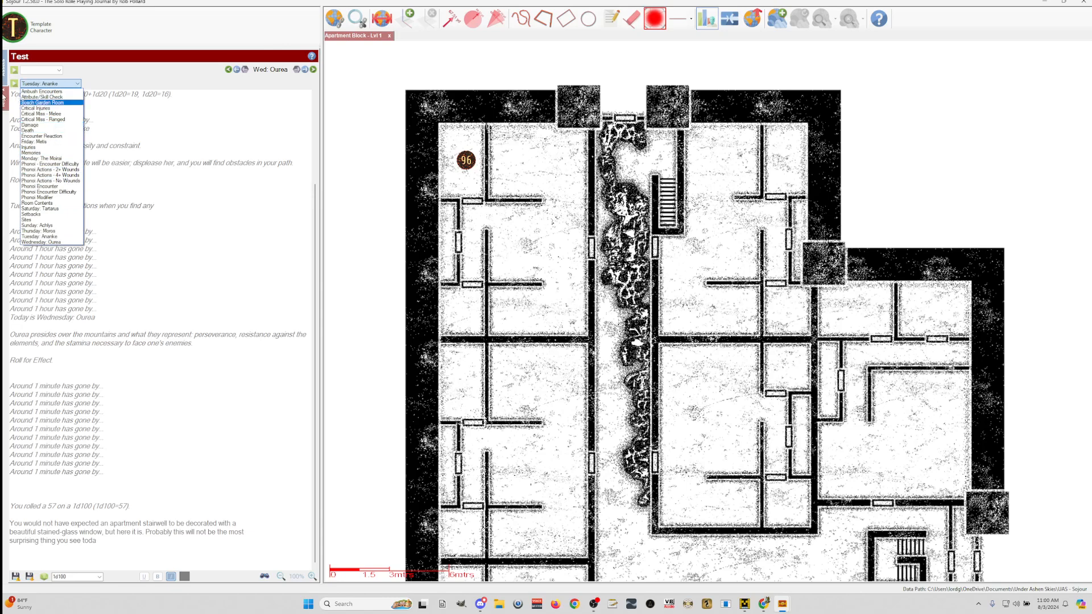
click(52, 83)
- Return to the campaign tree and look through its Tables and Document Templates entries
click(5, 77)
scroll(115, 397, down, 15)
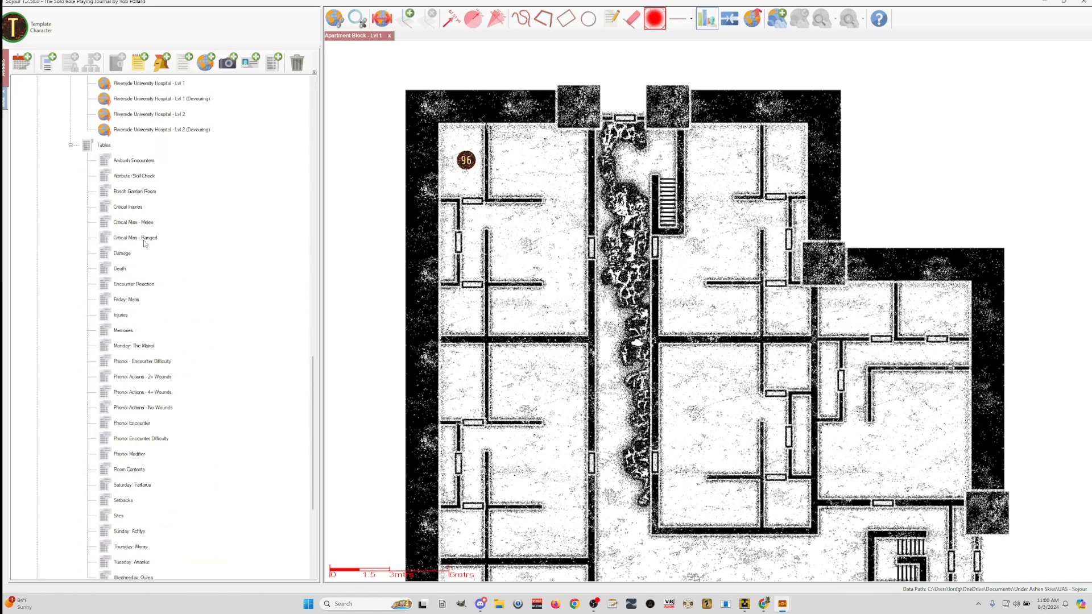
scroll(132, 544, down, 2)
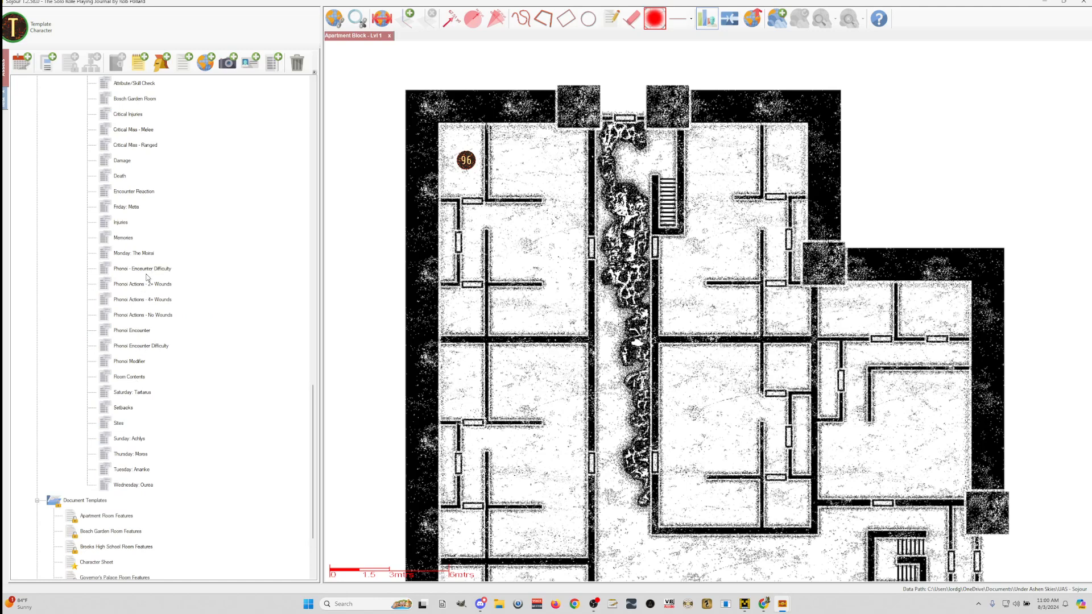
scroll(149, 277, up, 2)
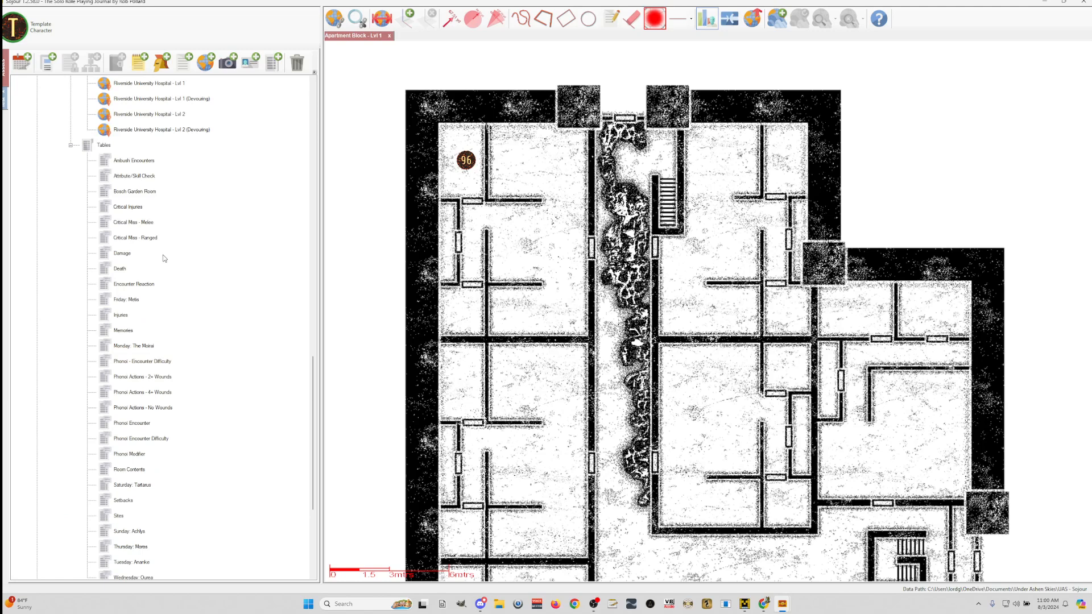
scroll(132, 292, down, 4)
scroll(145, 318, down, 1)
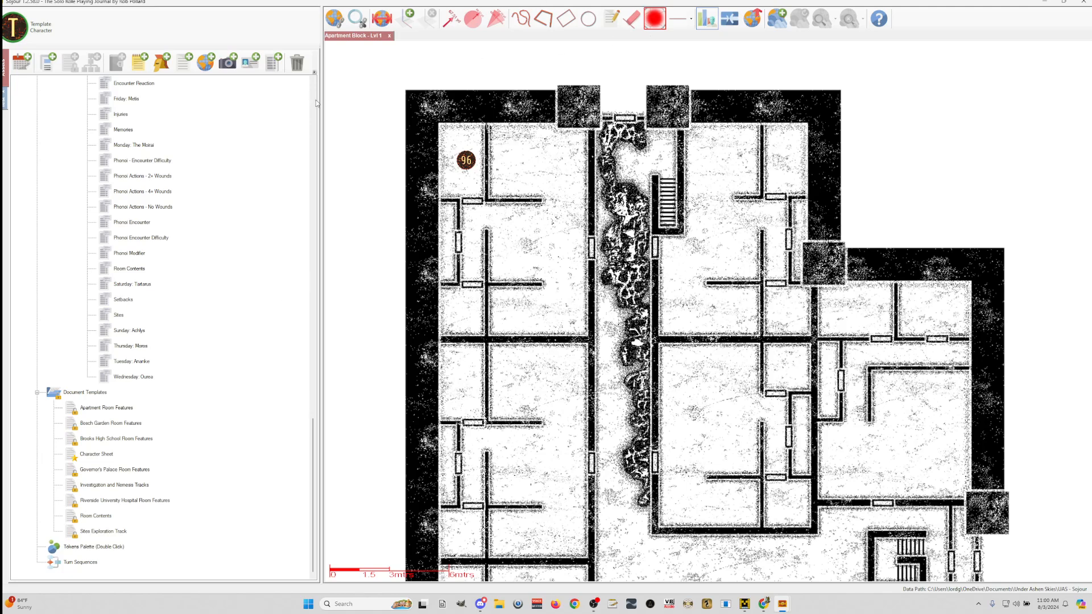
- Close the Apartment Block - Lvl 1 map and collapse the Tables branch of the campaign tree
click(389, 36)
scroll(236, 214, up, 9)
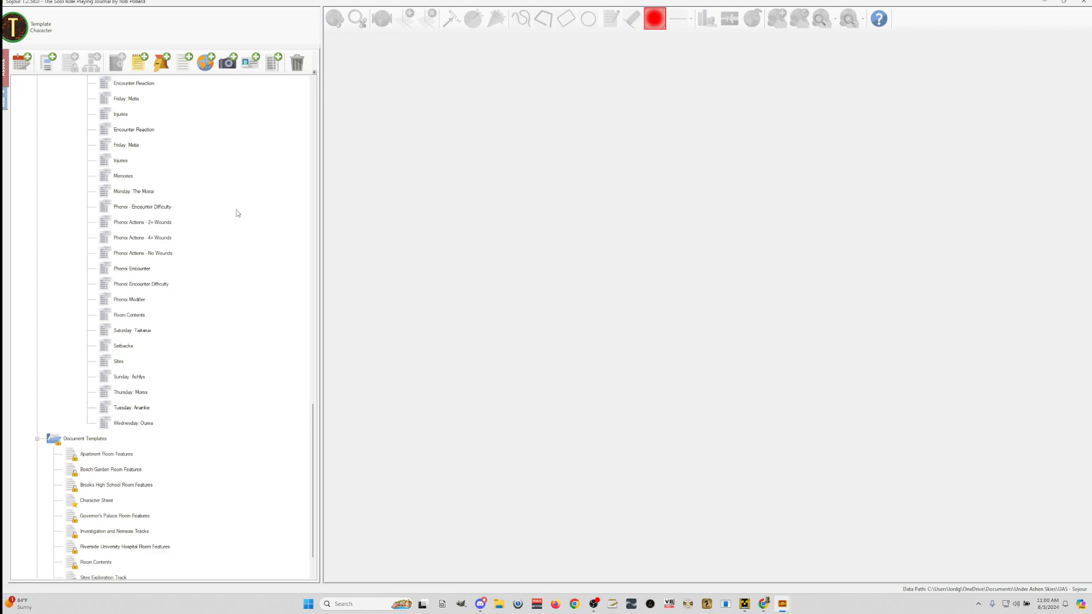
scroll(116, 479, down, 3)
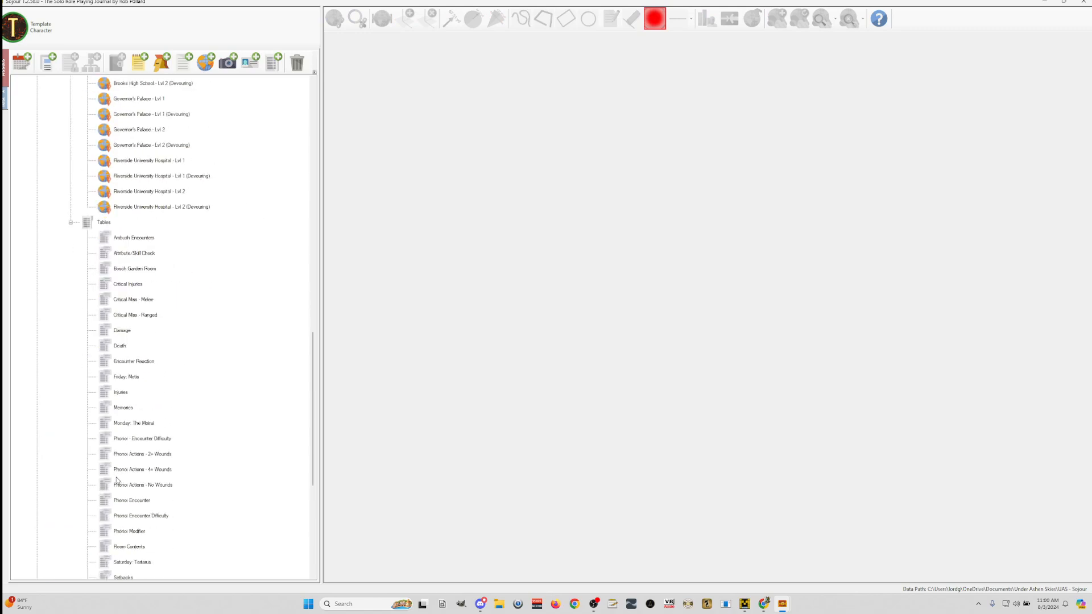
scroll(141, 505, down, 2)
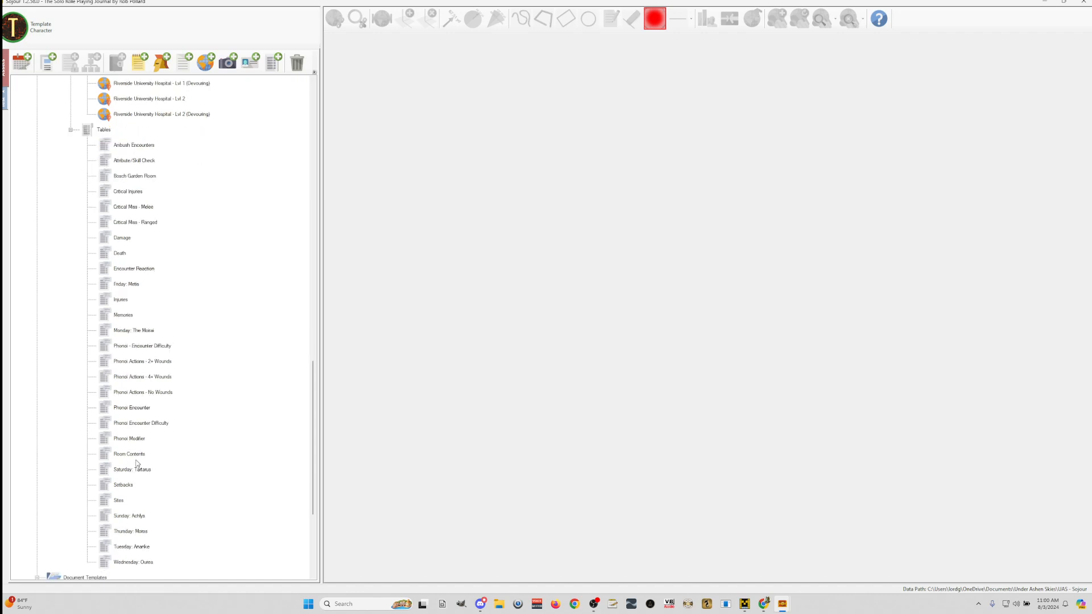
click(71, 131)
- Bring back the minimized Rulebook window and go to the beginning of the document
scroll(146, 277, up, 10)
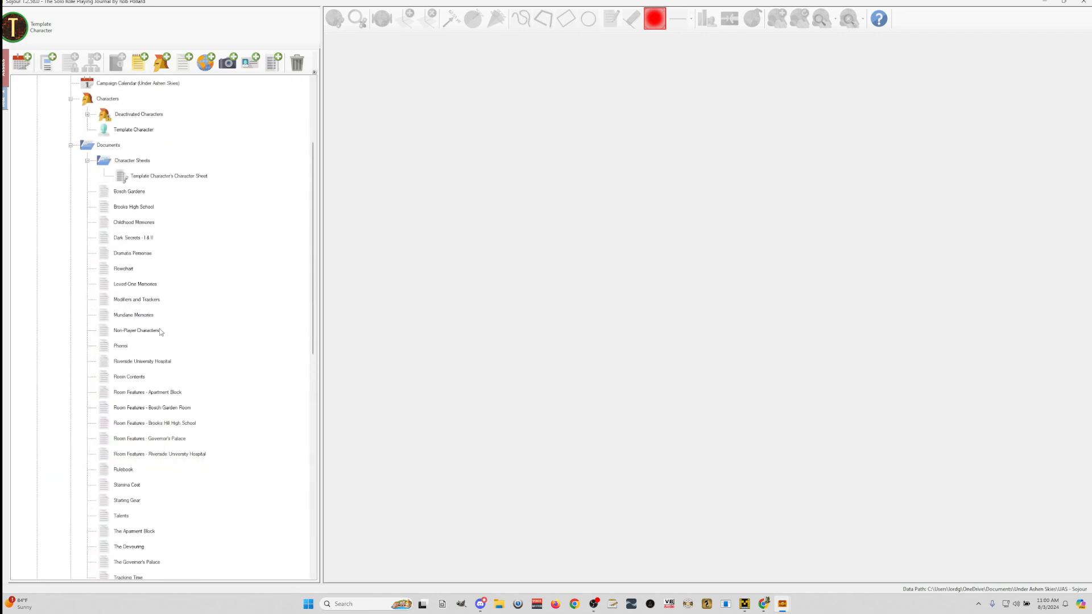
click(121, 470)
mouse_move(791, 602)
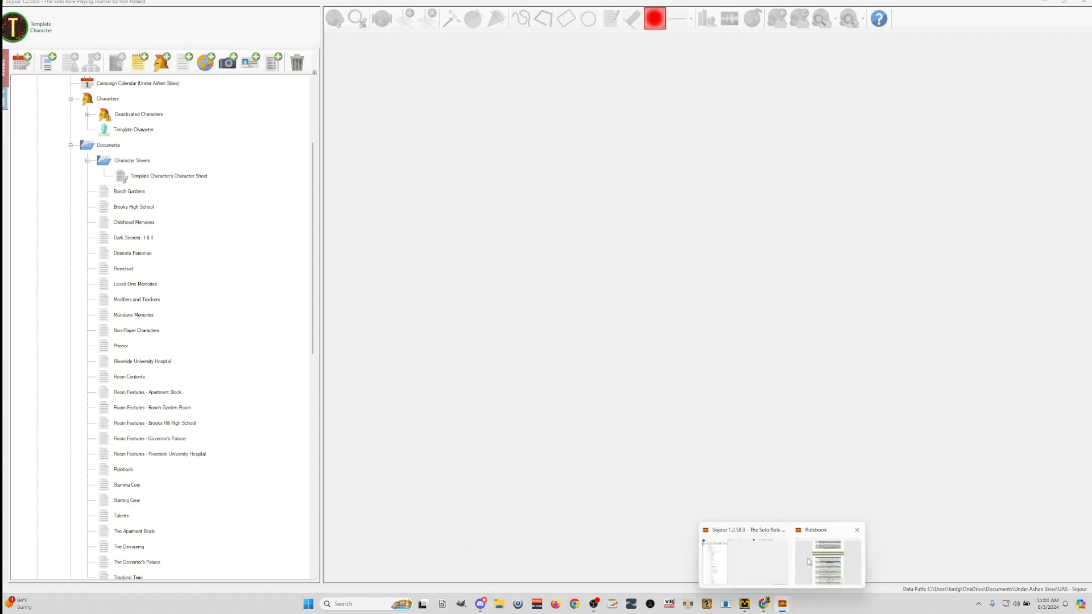
click(810, 562)
scroll(933, 201, up, 10)
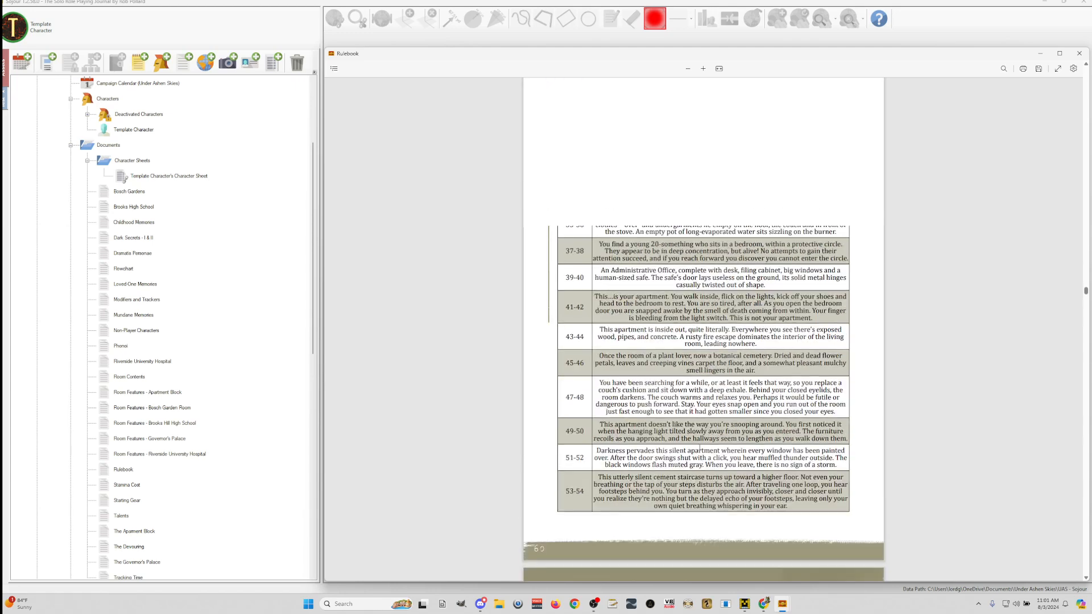
drag(1086, 289, 1070, 59)
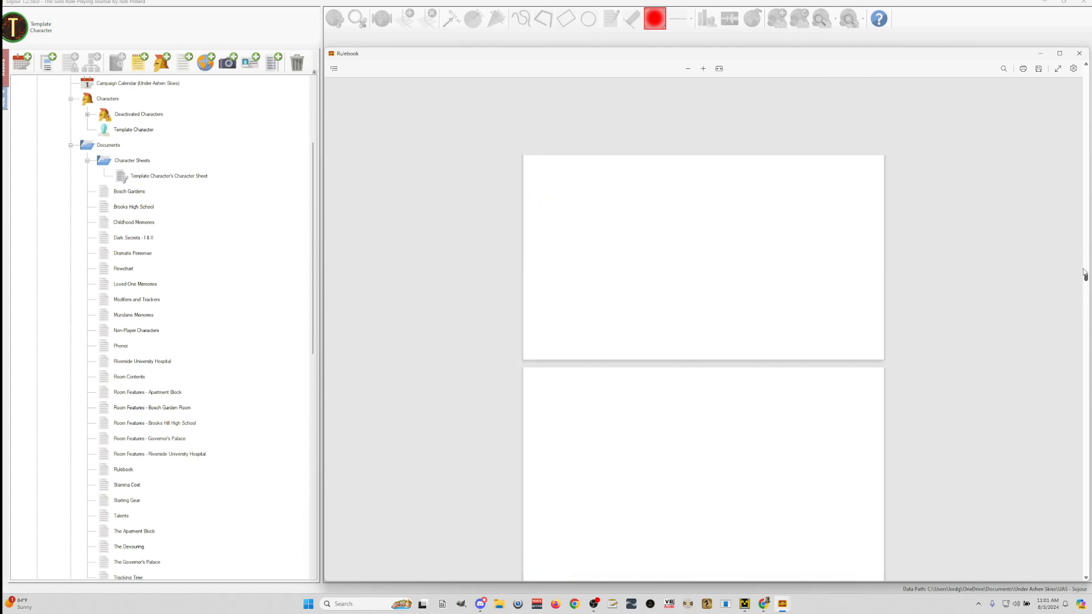